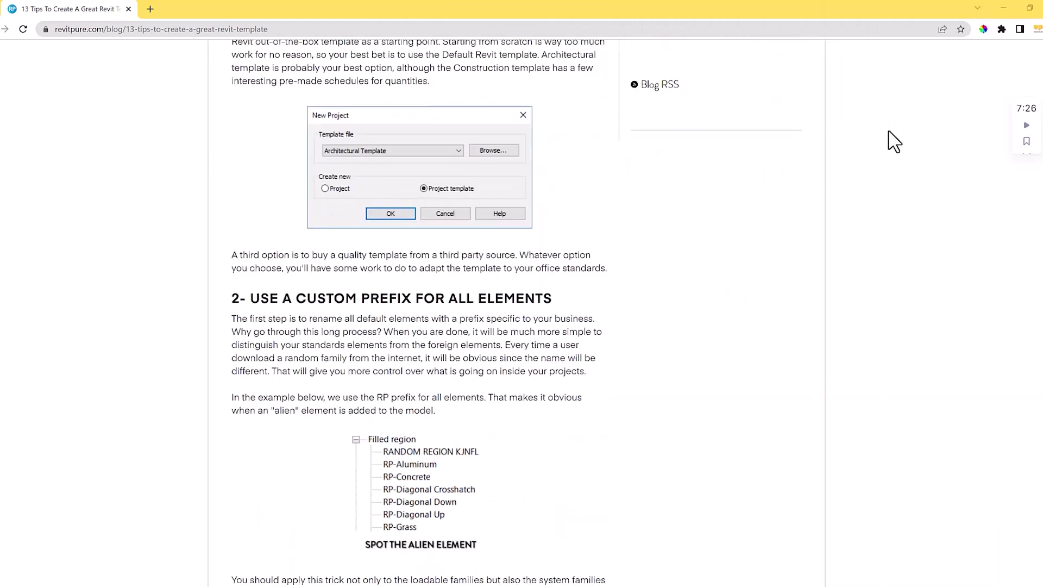
Step: Scroll through the '13 Tips To Create A Great Revit Template' article down to its download form
scroll(894, 142, "down", 20)
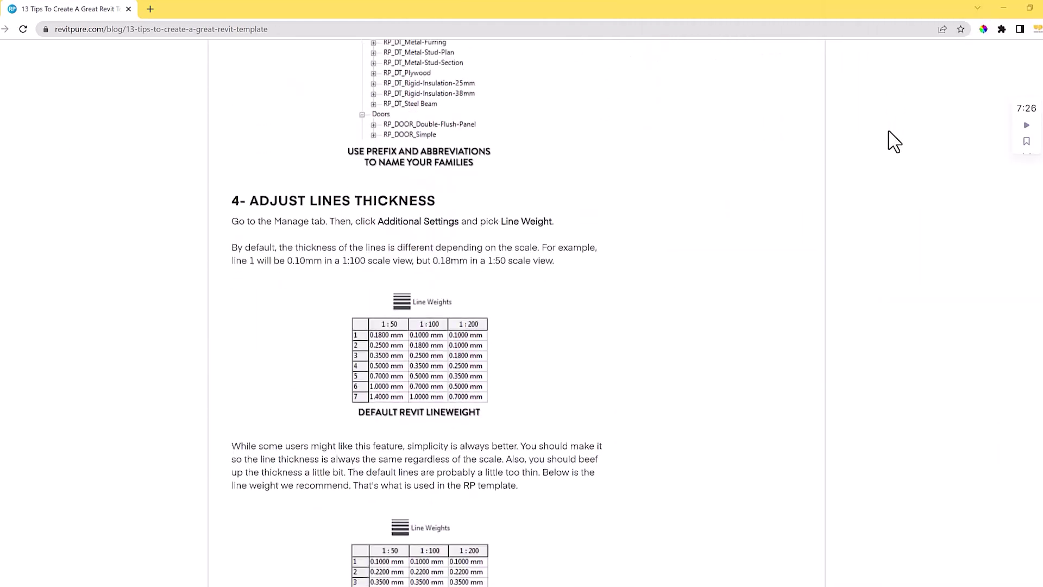
scroll(893, 141, "down", 19)
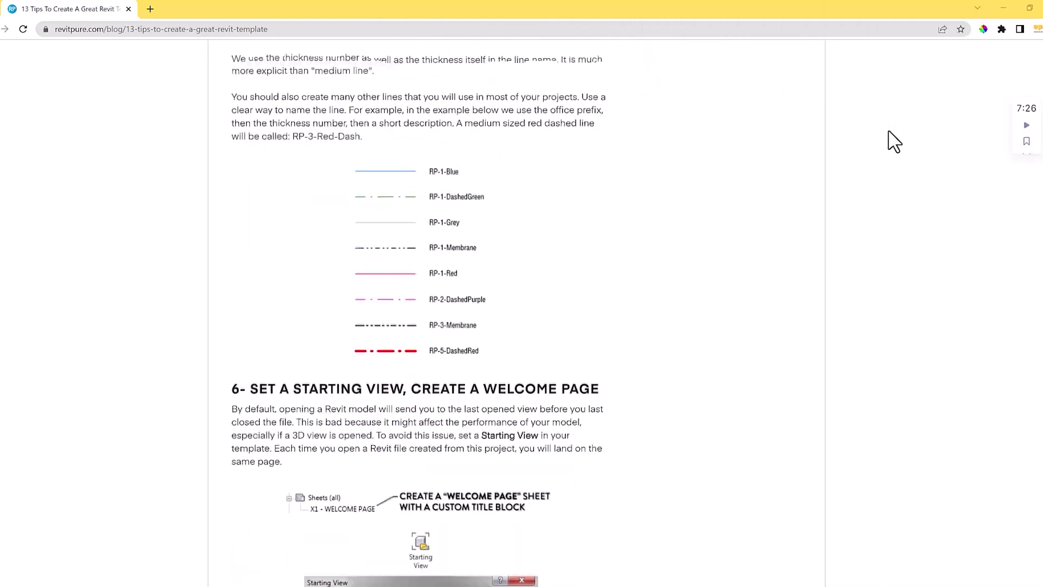
scroll(893, 141, "down", 20)
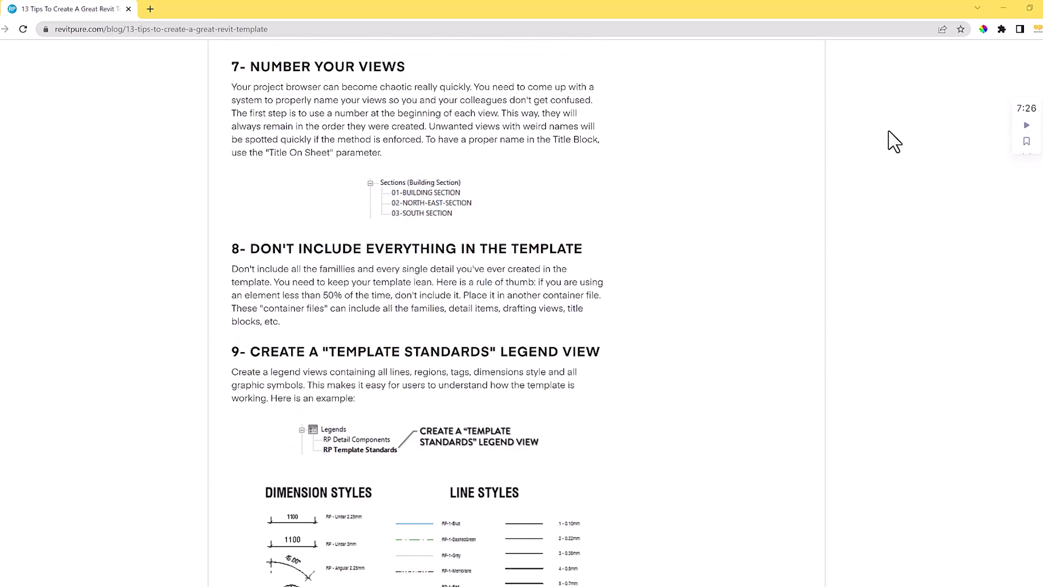
scroll(893, 141, "down", 20)
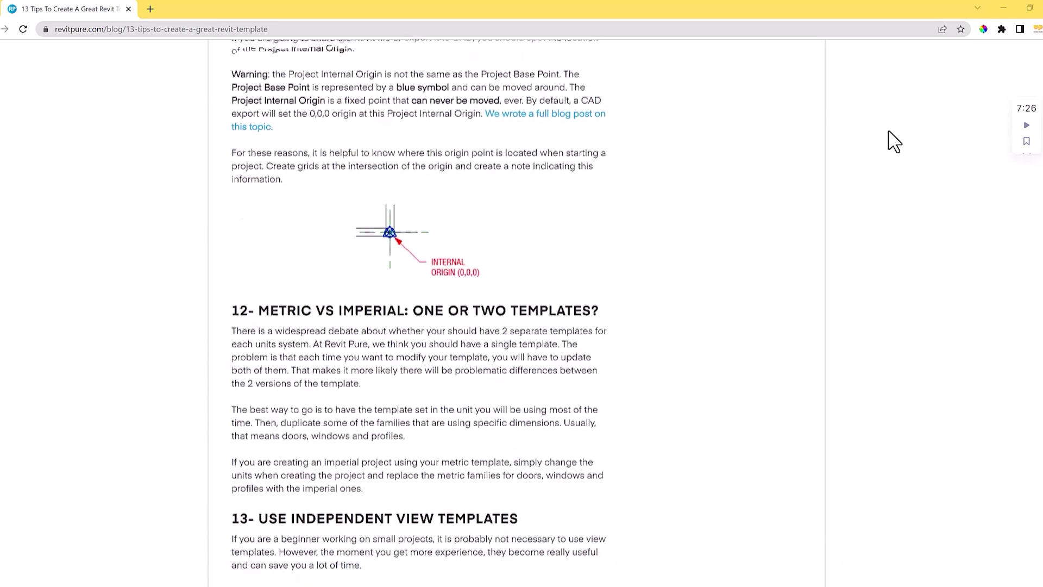
scroll(894, 141, "down", 3)
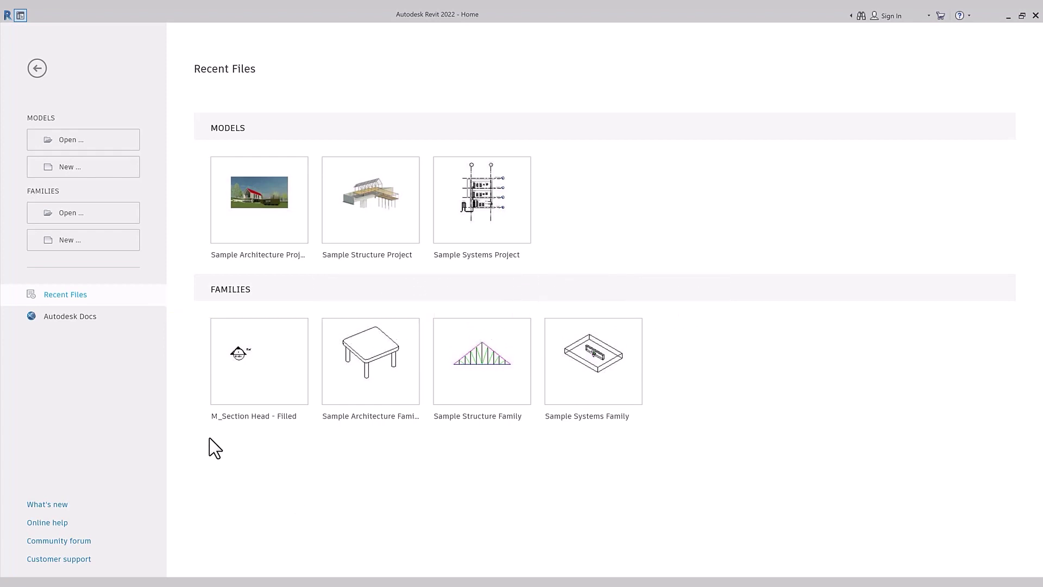
Step: Set up a new Metric-Architectural project template from the File menu, then cancel and return Home
left_click(19, 19)
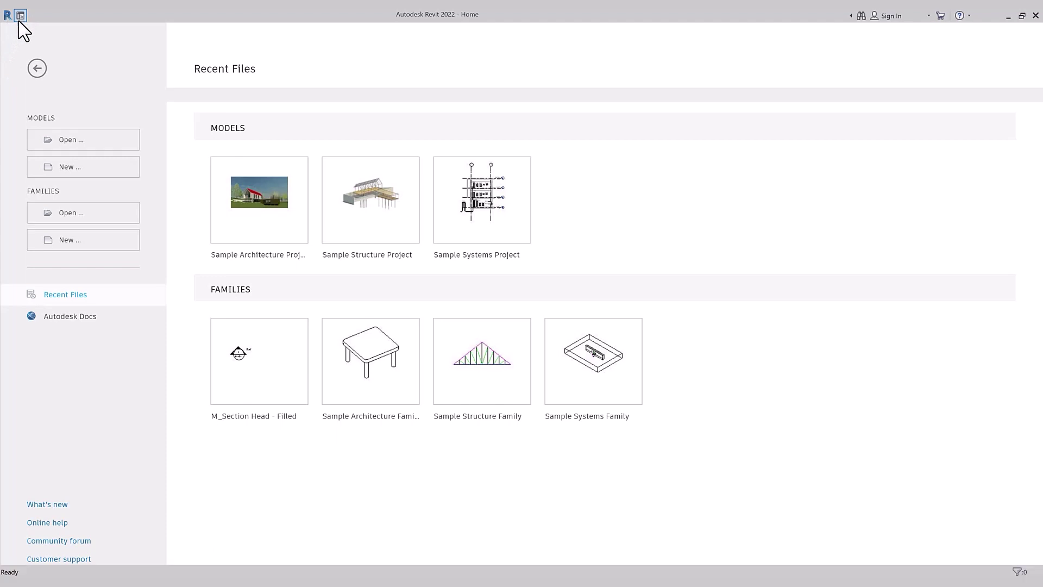
left_click(12, 31)
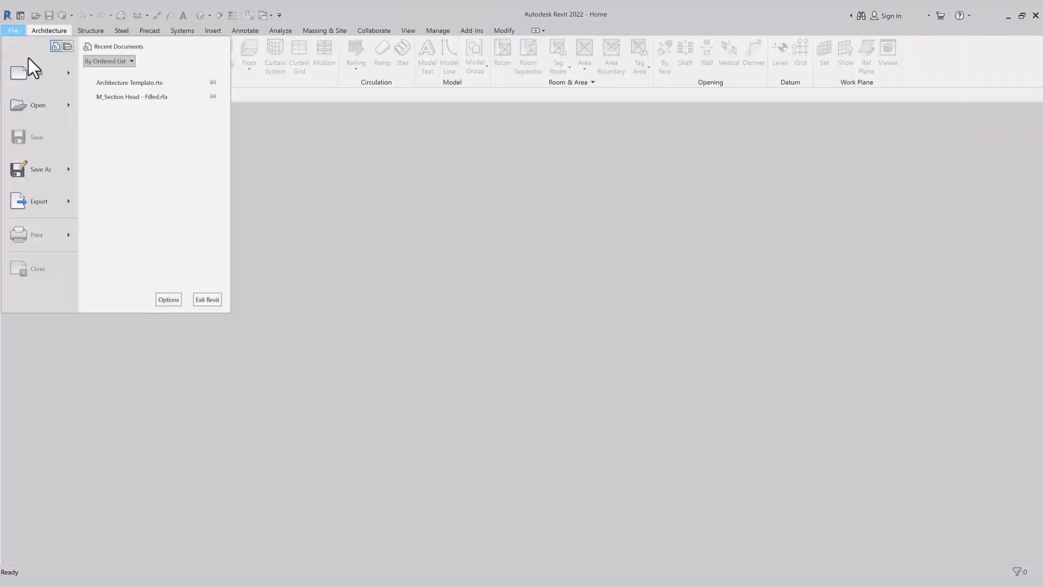
mouse_move(73, 80)
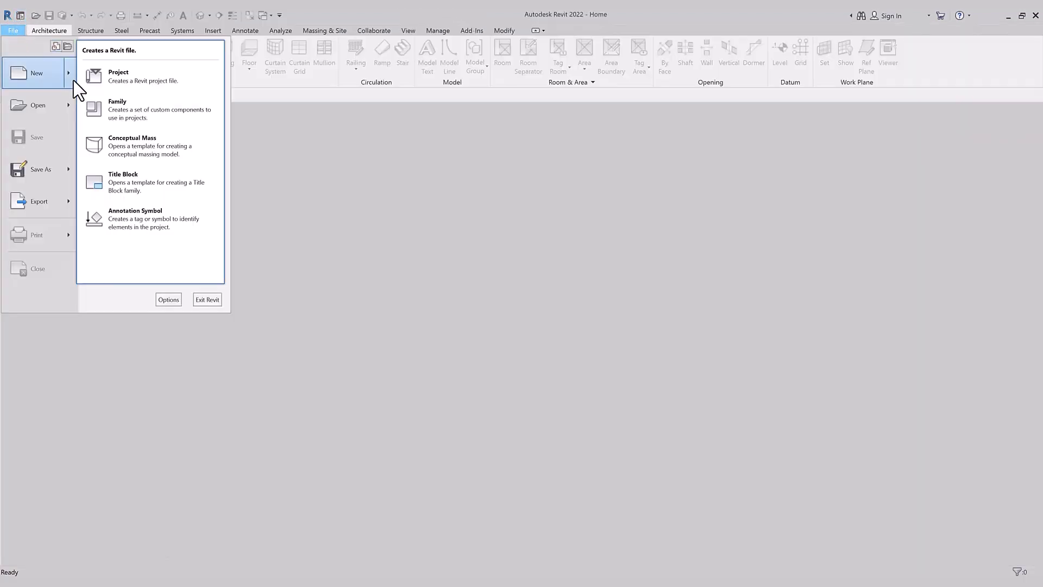
left_click(140, 81)
left_click(142, 234)
left_click(95, 199)
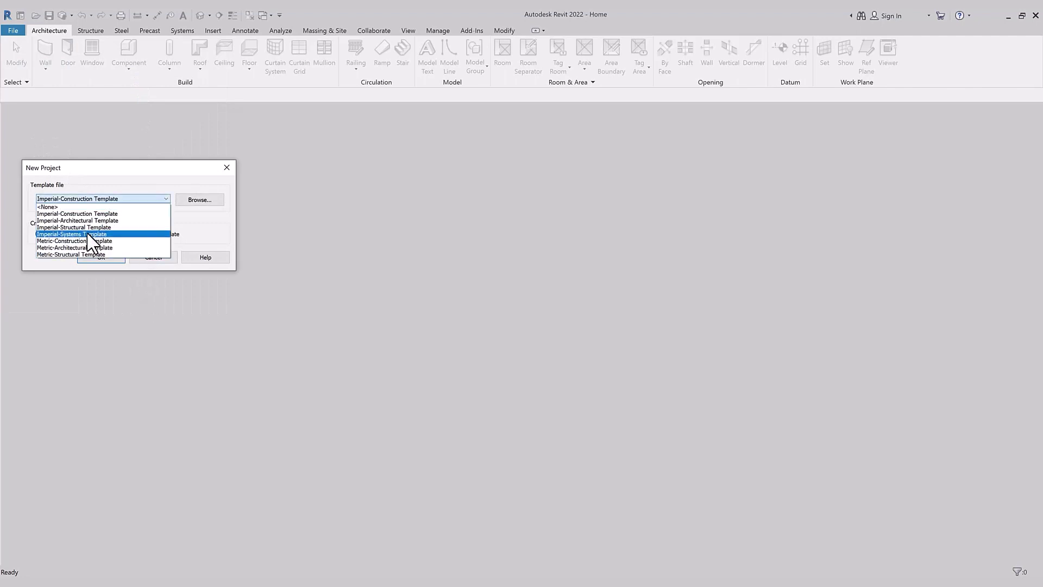
left_click(84, 248)
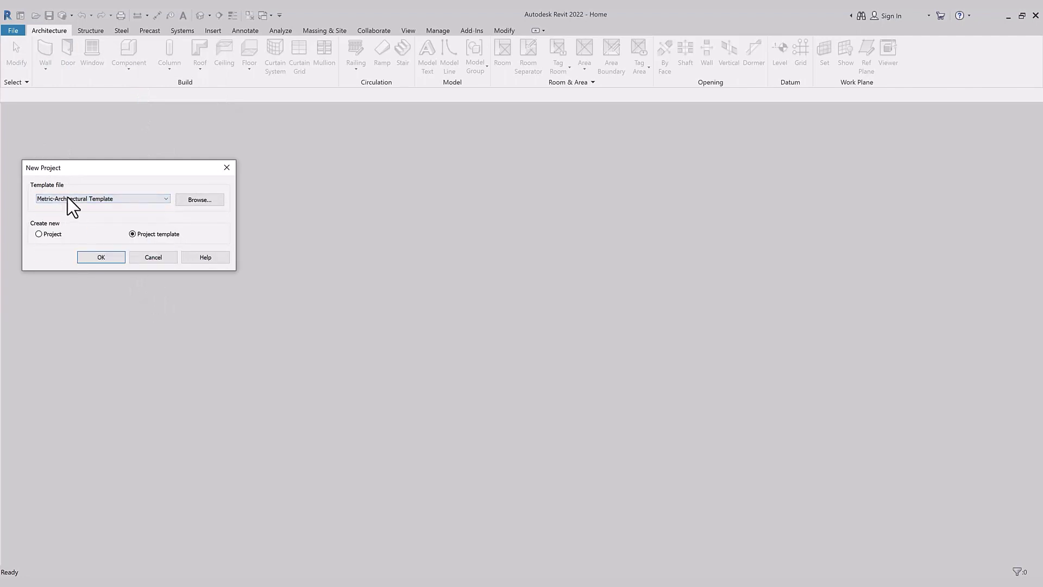
left_click(164, 258)
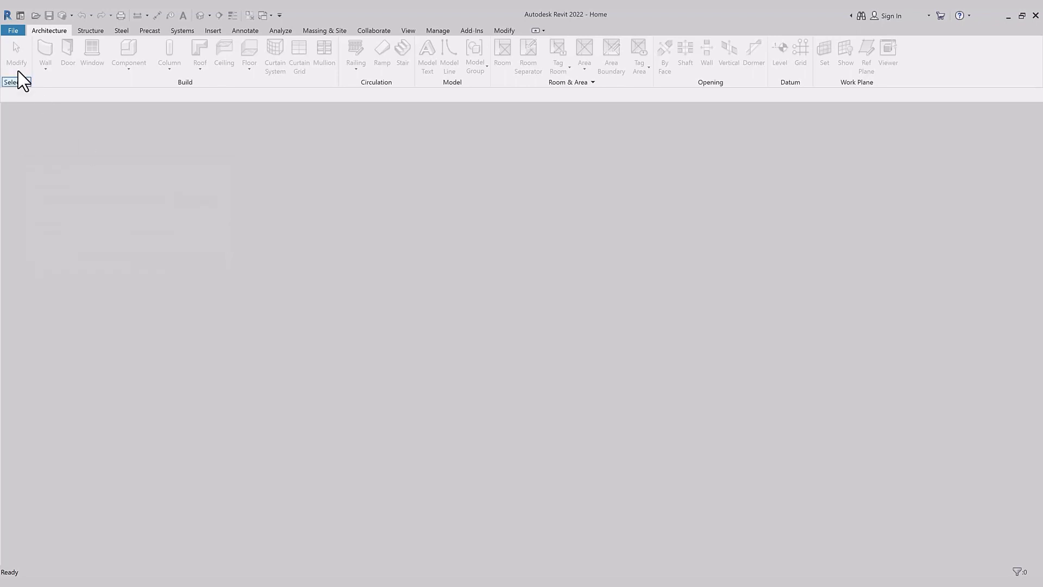
left_click(17, 32)
left_click(19, 17)
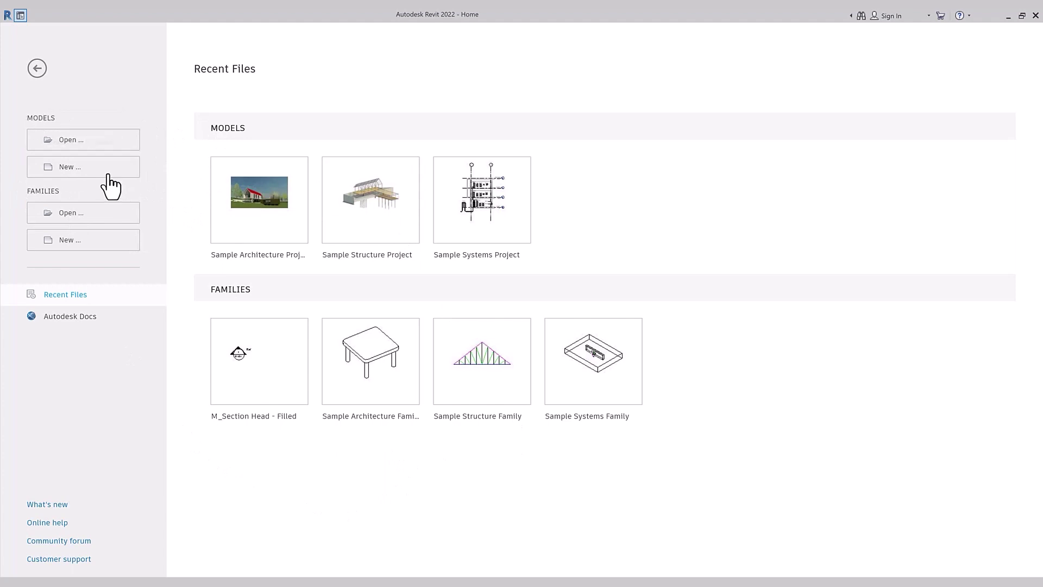
Step: From Home, create a new project template based on the Metric-Architectural Template
left_click(108, 175)
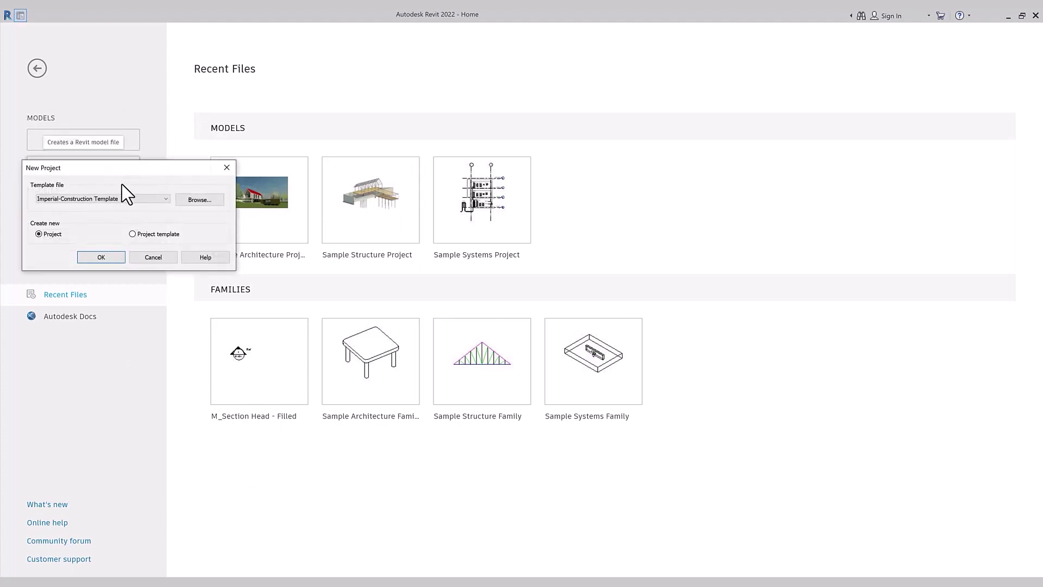
left_click(84, 197)
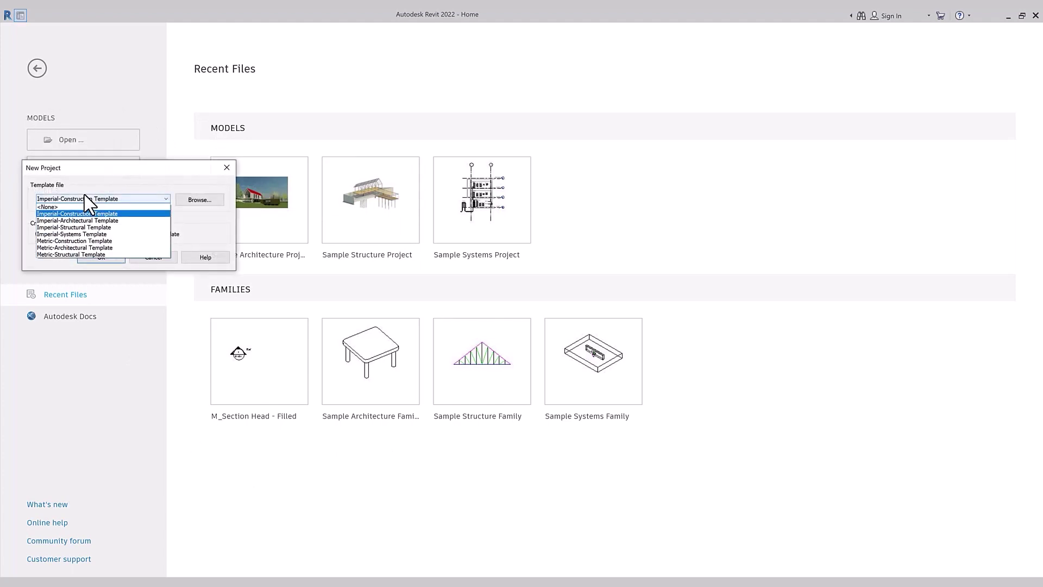
left_click(74, 248)
left_click(148, 234)
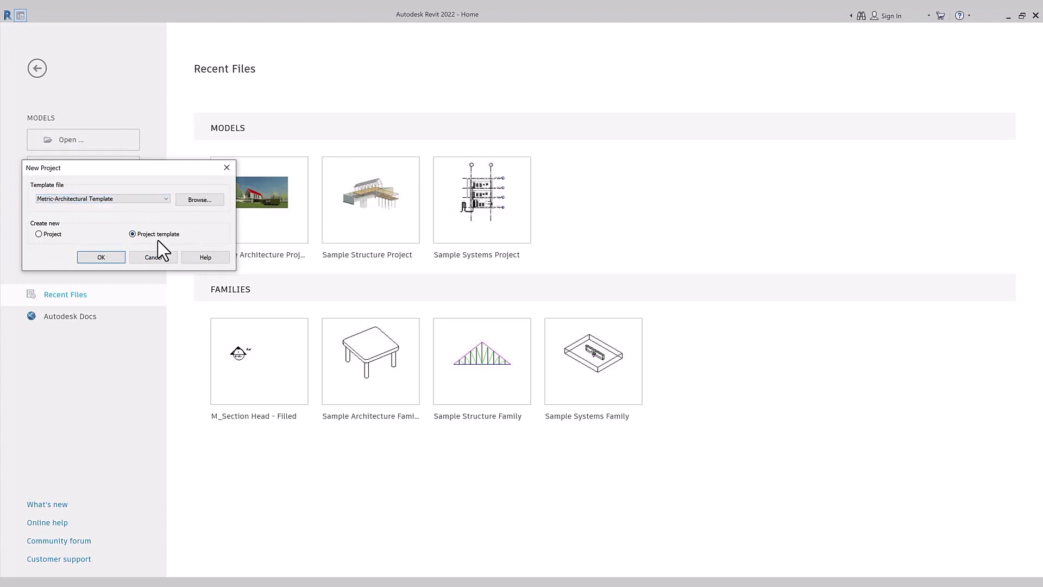
left_click(104, 258)
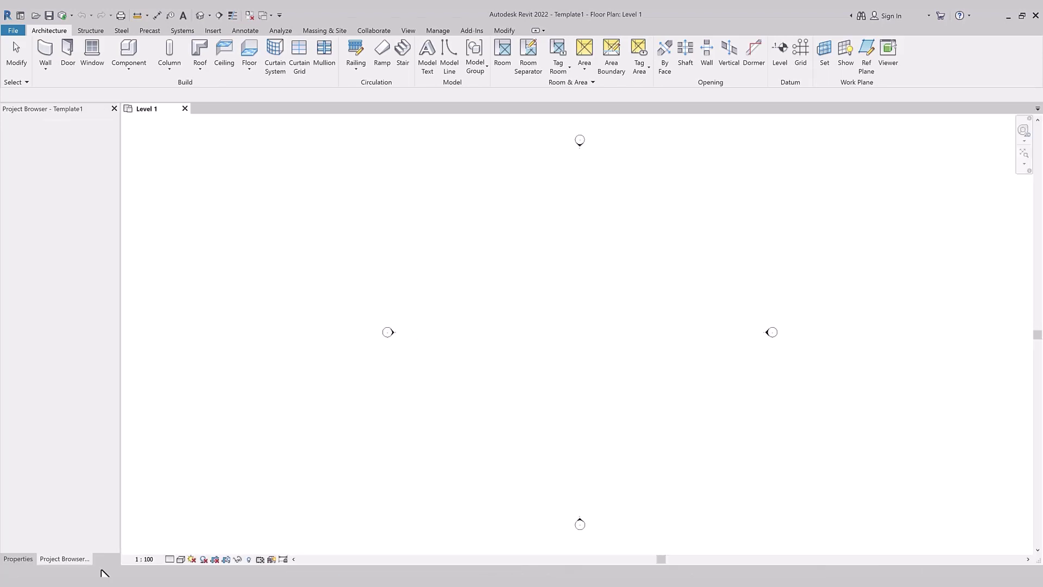
Step: Dock the Project Browser as its own panel and expand its Families list
left_click_drag(63, 565, 1029, 325)
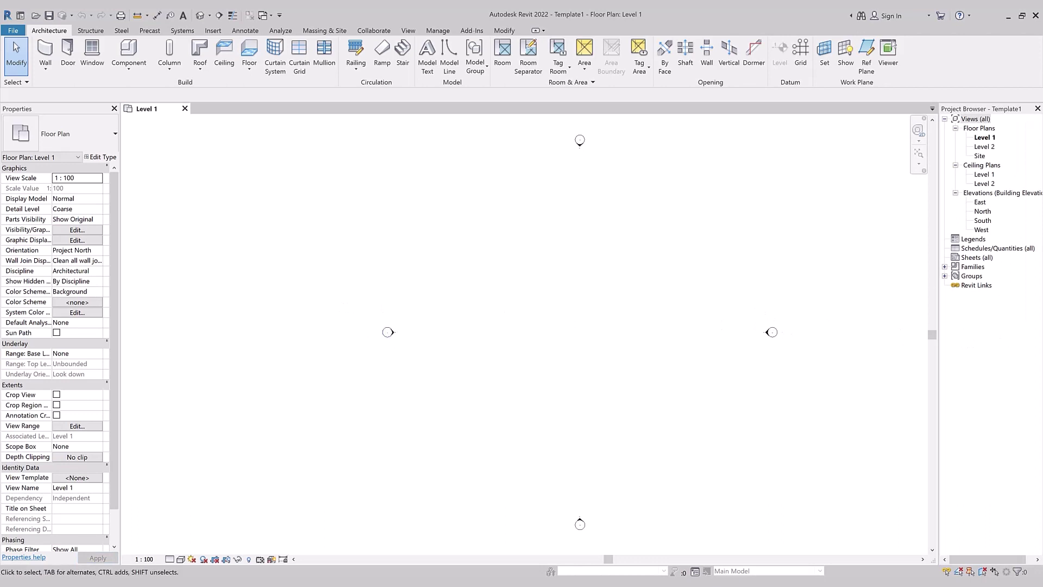
left_click(945, 266)
left_click(976, 276)
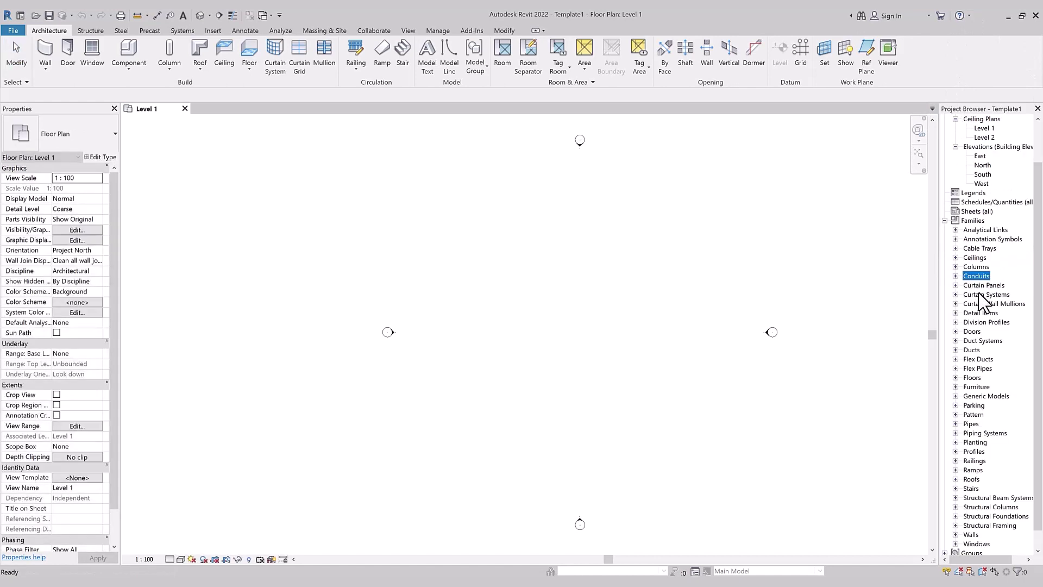
scroll(989, 336, "down", 1)
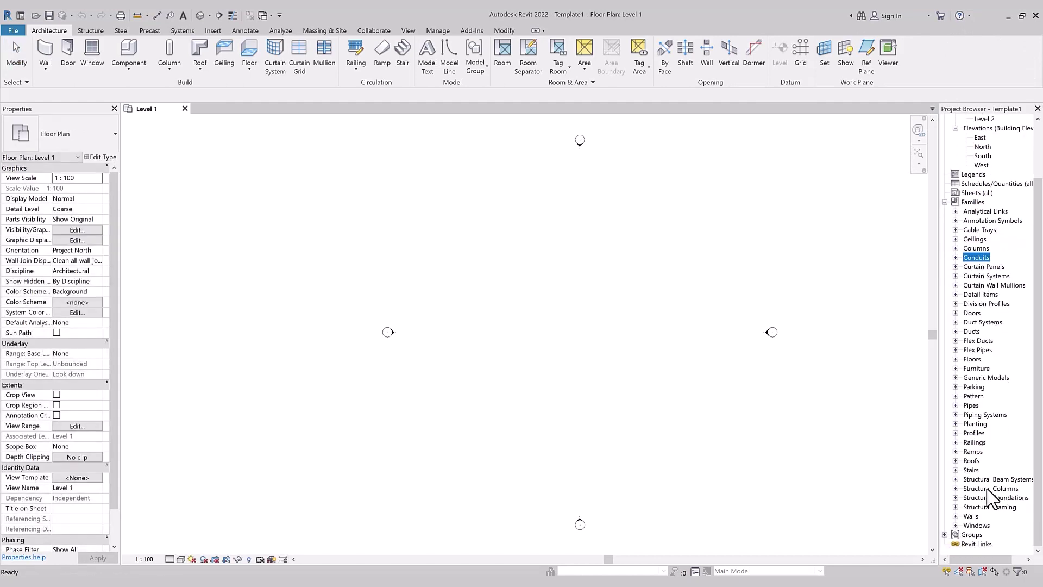
Step: Delete the M_Fixed window family from the Windows families
left_click(955, 525)
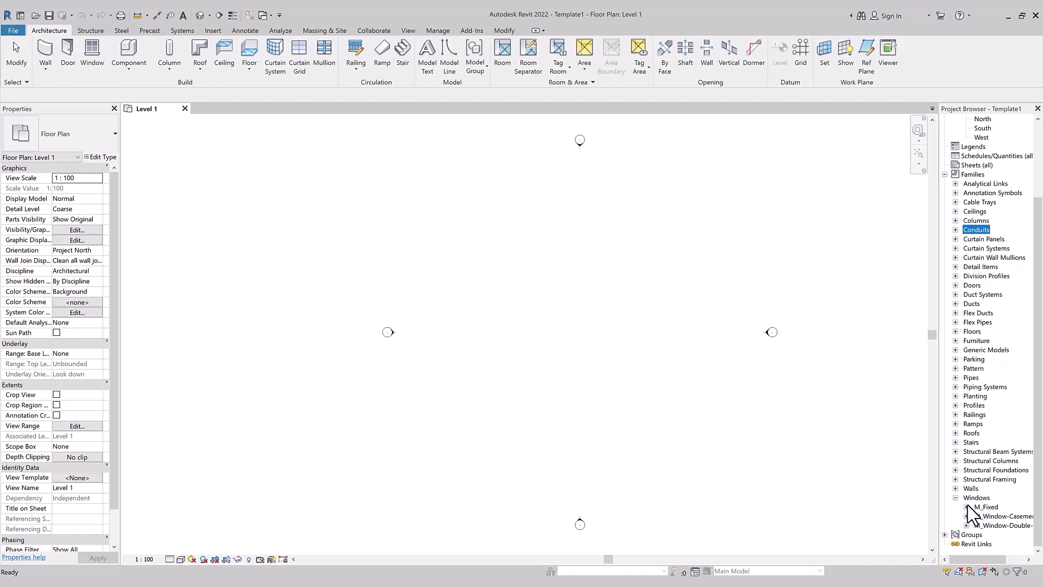
left_click(967, 507)
left_click(993, 422)
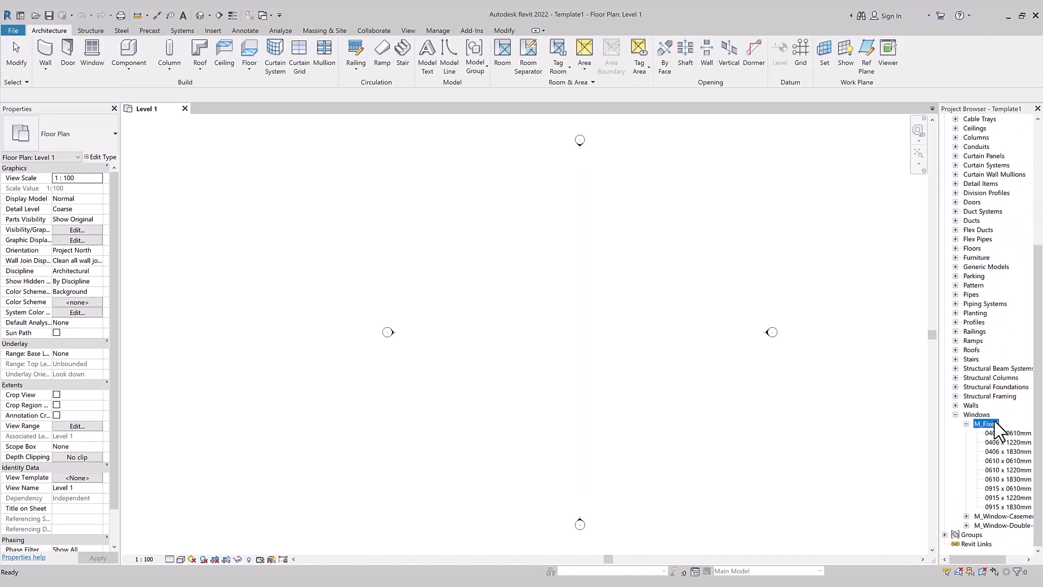
right_click(993, 422)
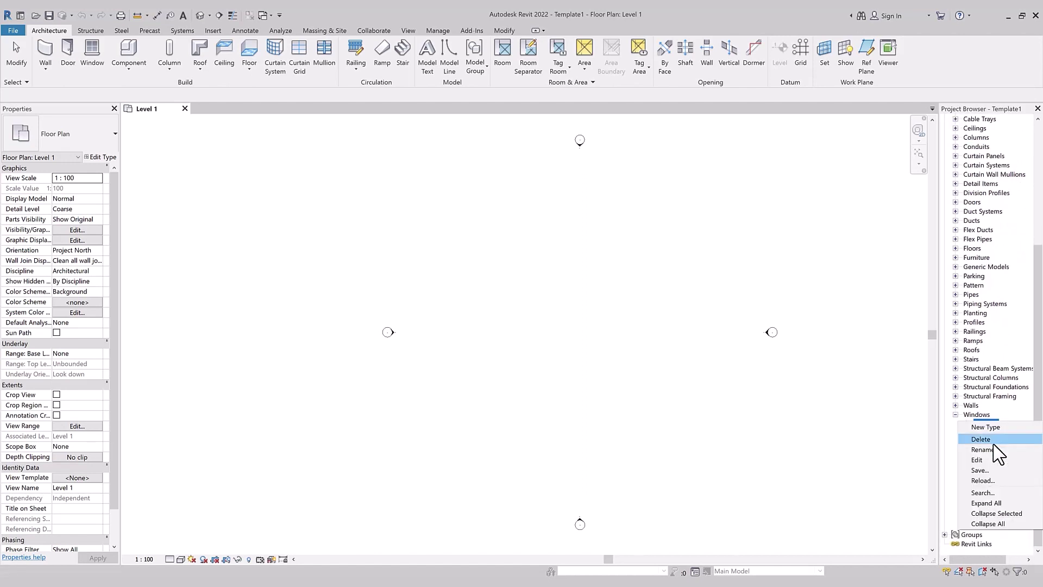
left_click(989, 439)
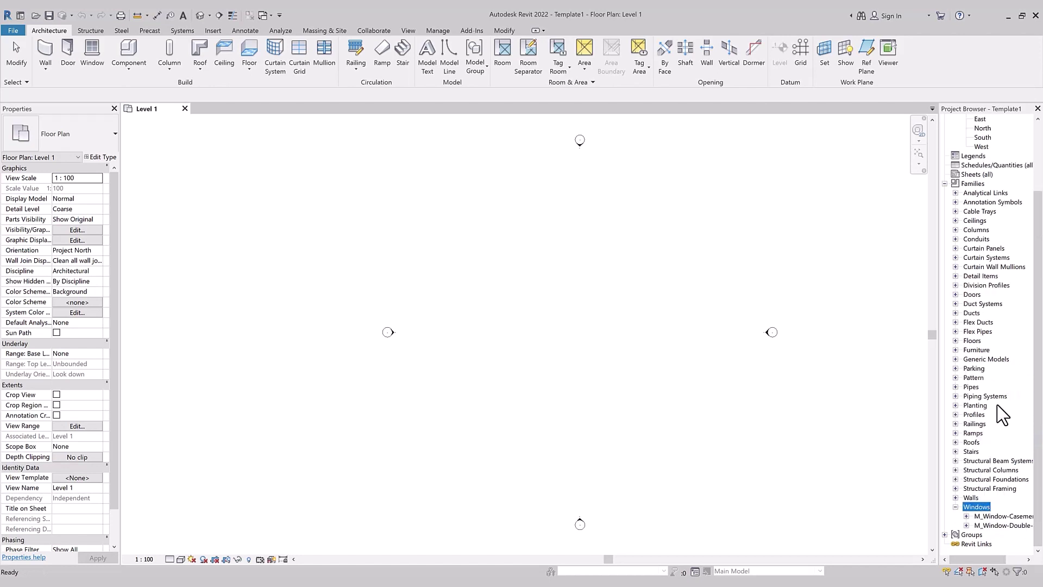
Step: Delete the six window types 0610 x 0610mm through 0915 x 1830mm, undo, and collapse the tree
left_click(966, 516)
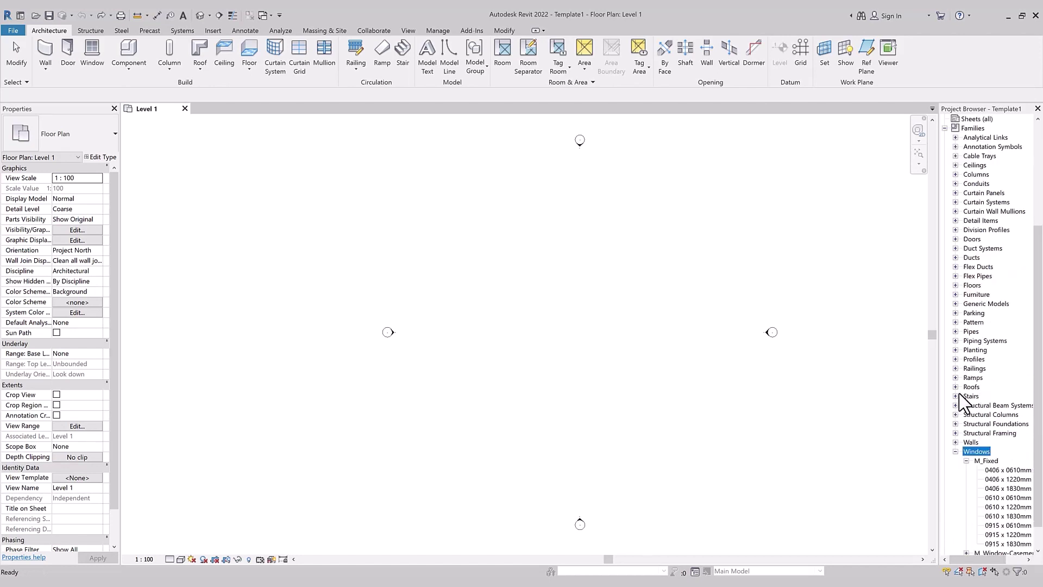
scroll(958, 396, "down", 2)
left_click(1008, 460)
left_click(1006, 506, "shift")
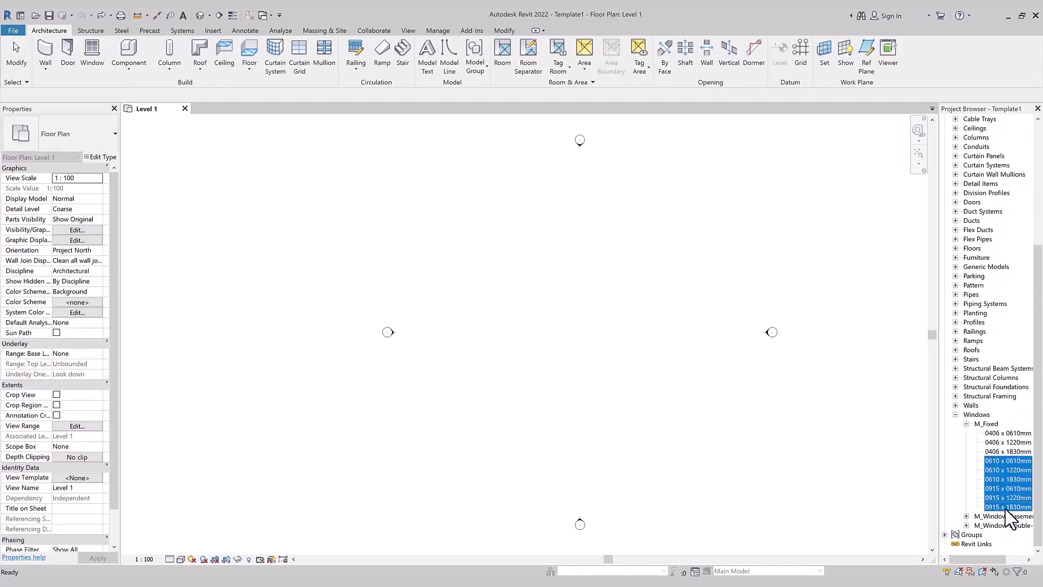
right_click(1008, 500)
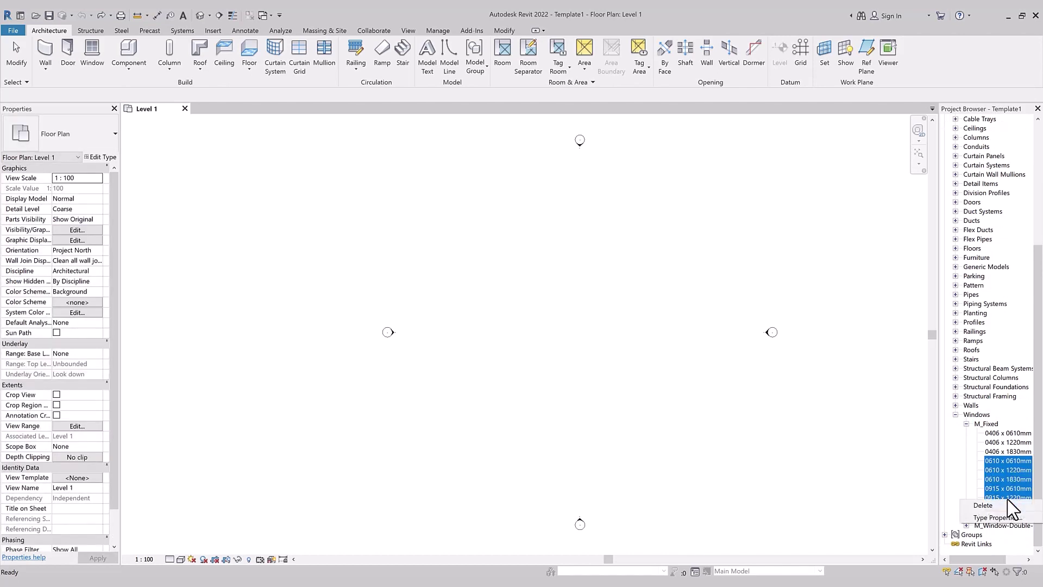
left_click(1006, 505)
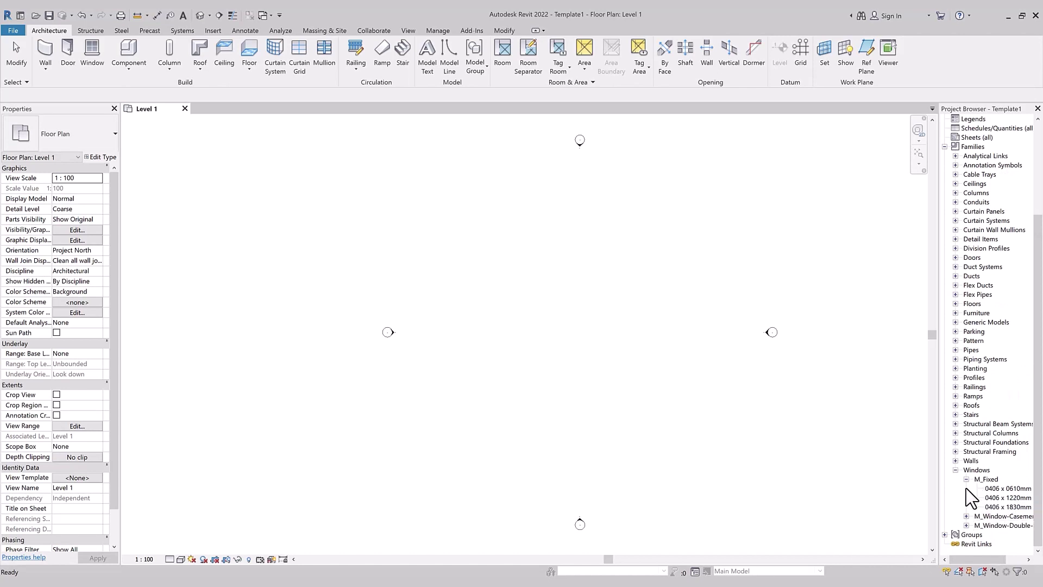
key("ctrl+z")
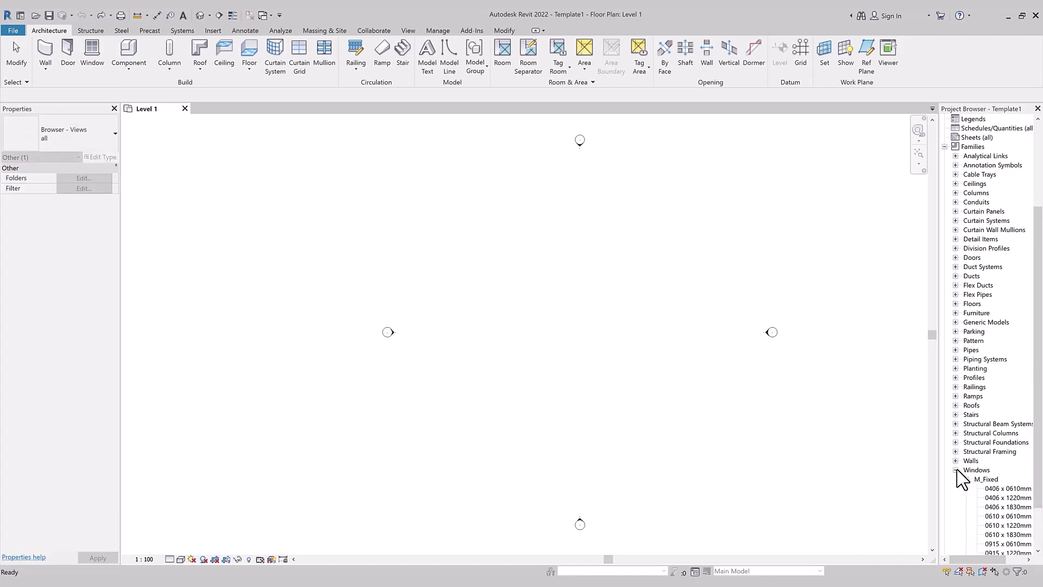
left_click(956, 470)
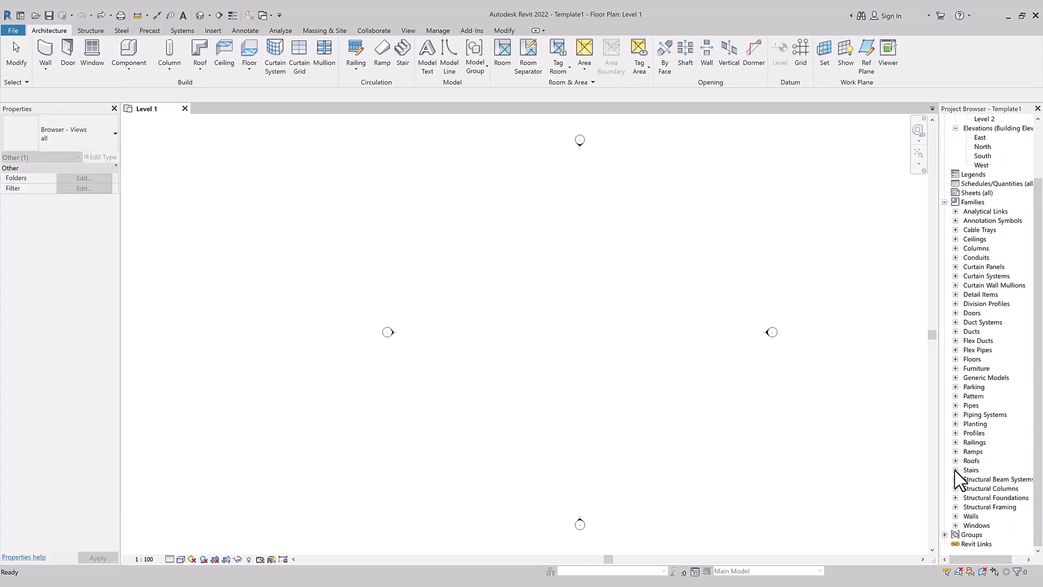
left_click(945, 202)
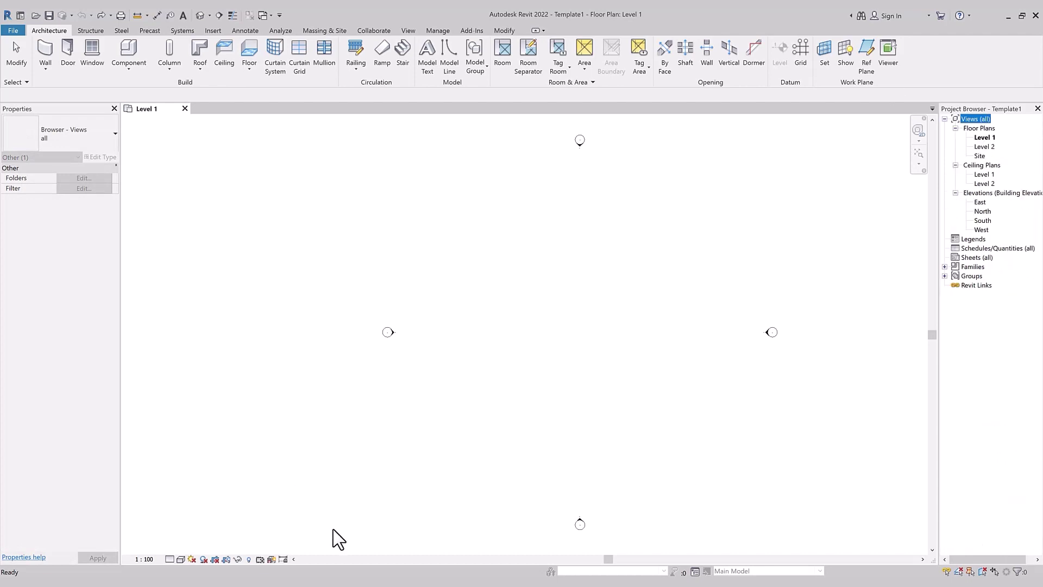
Step: Open Purge Unused from Manage and clear all checkmarks with Check None
left_click(439, 31)
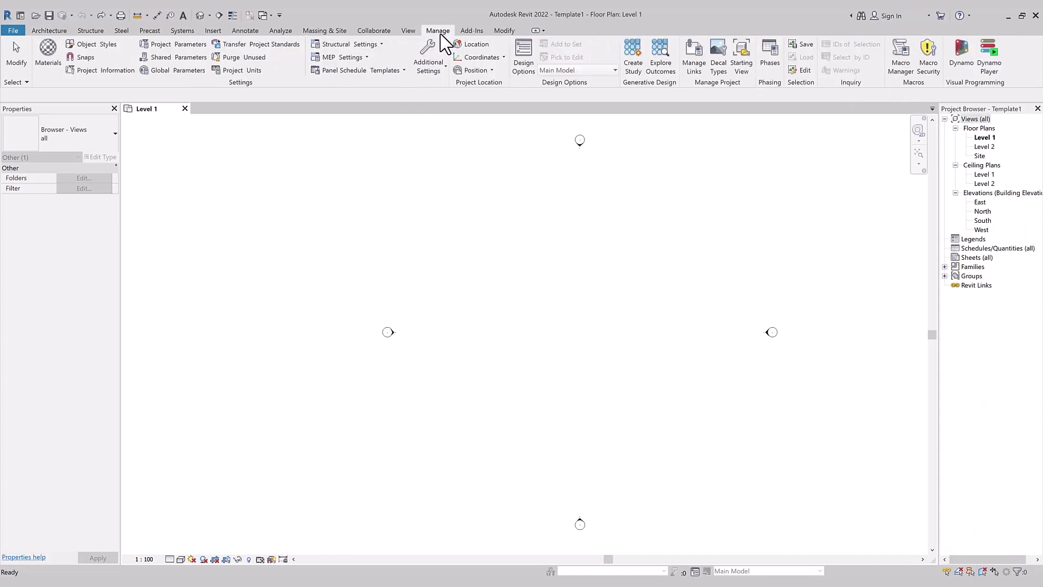
left_click(246, 57)
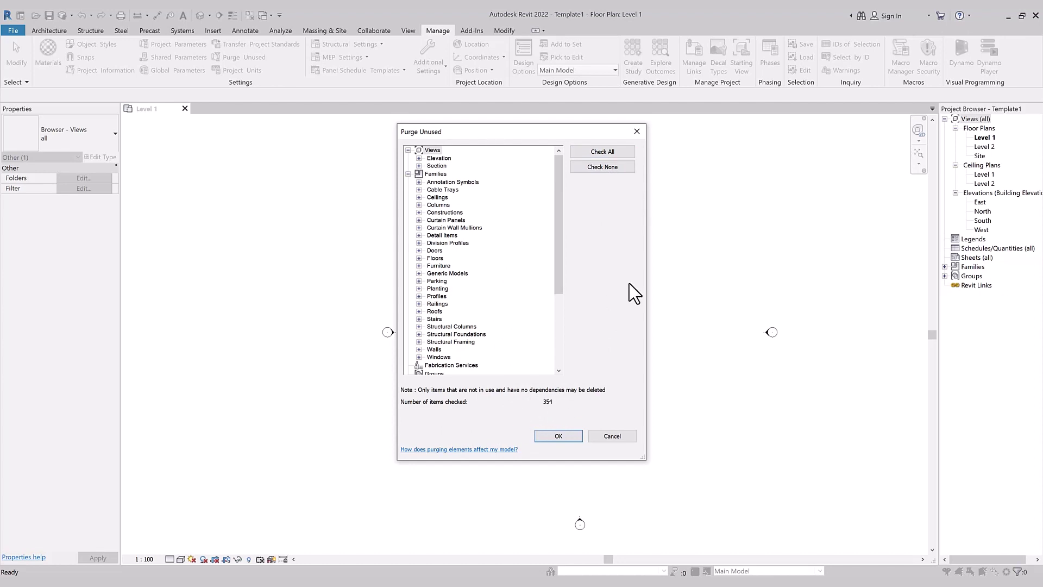
left_click(616, 171)
scroll(443, 263, "down", 2)
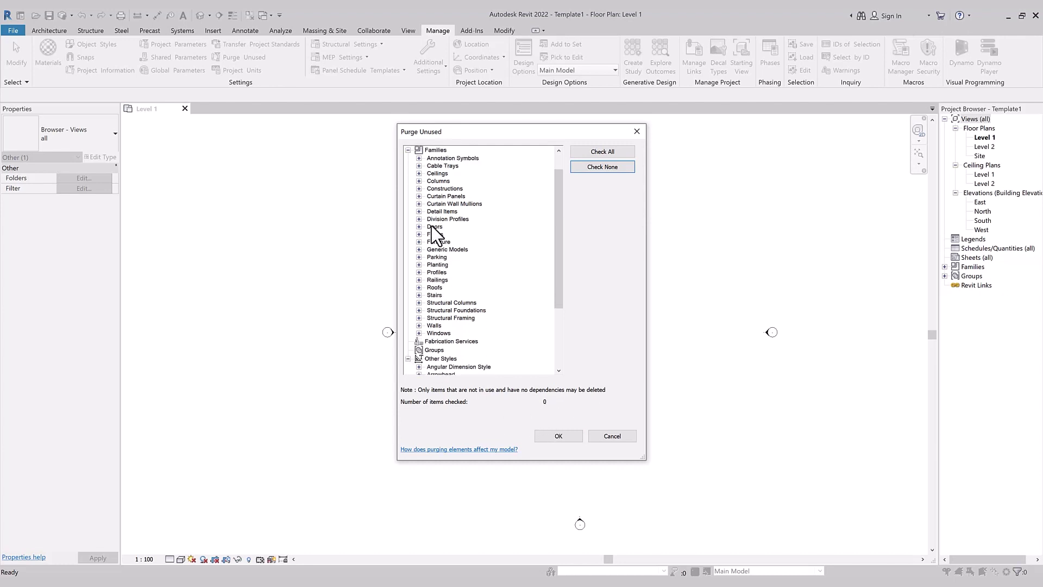
scroll(439, 315, "up", 2)
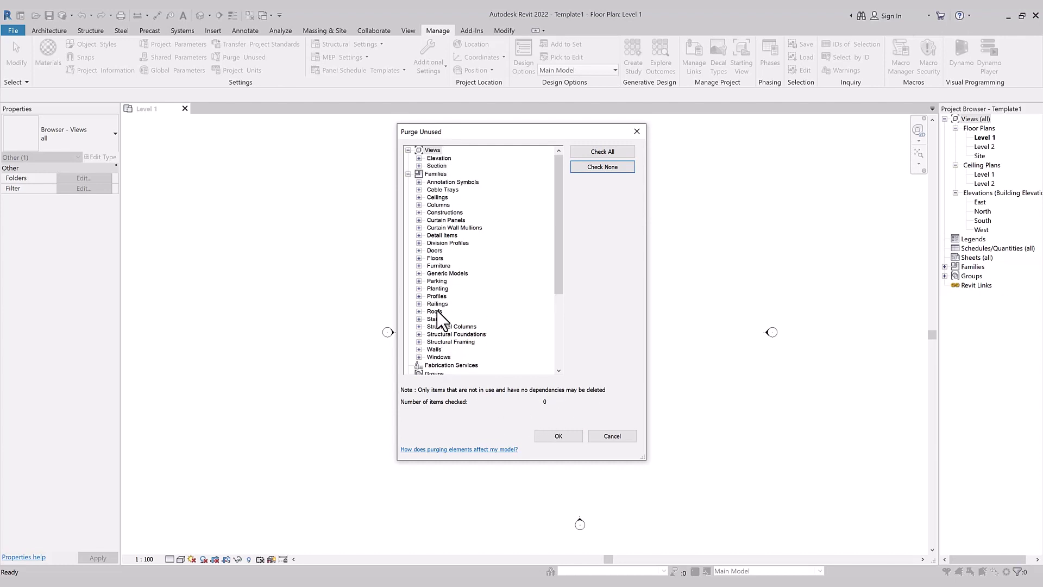
left_click(442, 213)
Step: Mark the M_Desk furniture family for purging
left_click(419, 266)
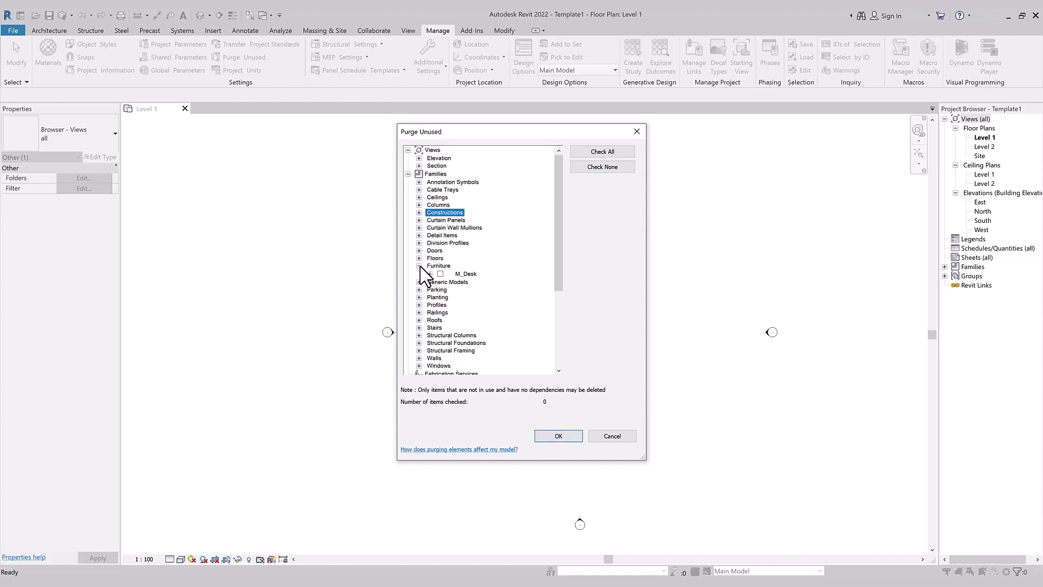
left_click(440, 273)
left_click(430, 274)
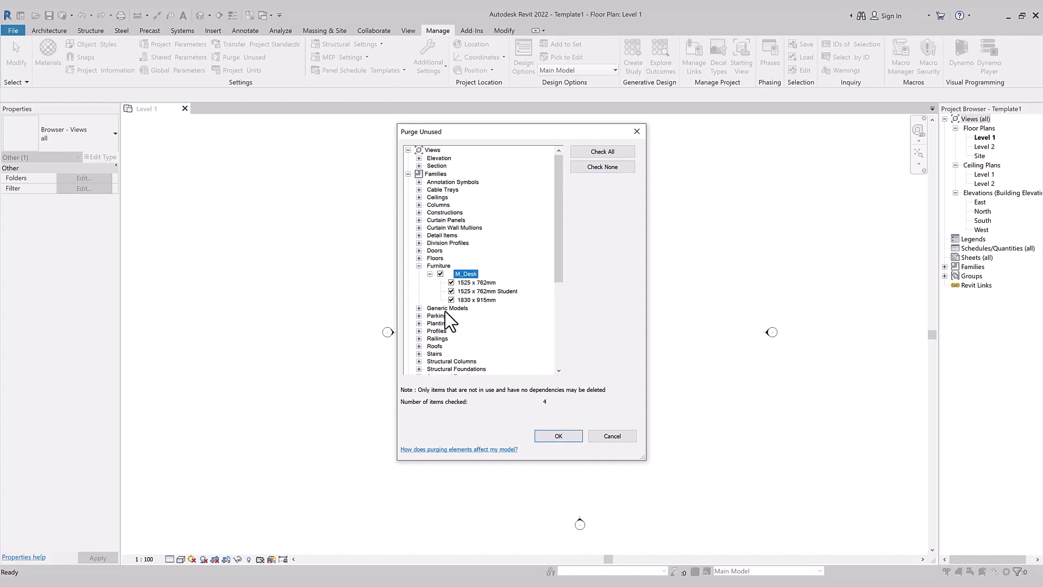
scroll(488, 315, "down", 2)
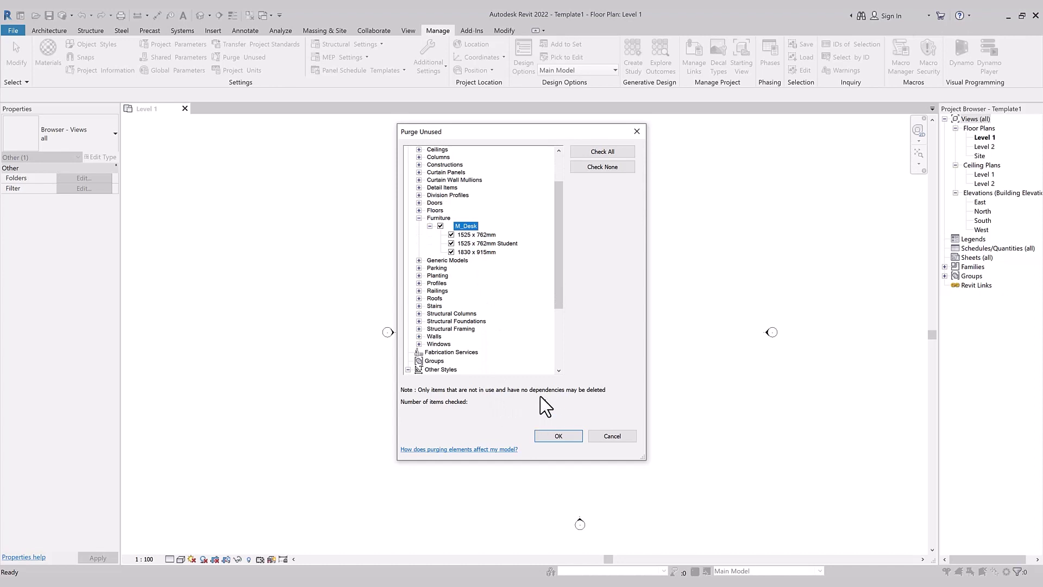
left_click(419, 217)
Step: Mark the M_Single-Flush door family with all its types for purging
left_click(418, 202)
left_click(440, 210)
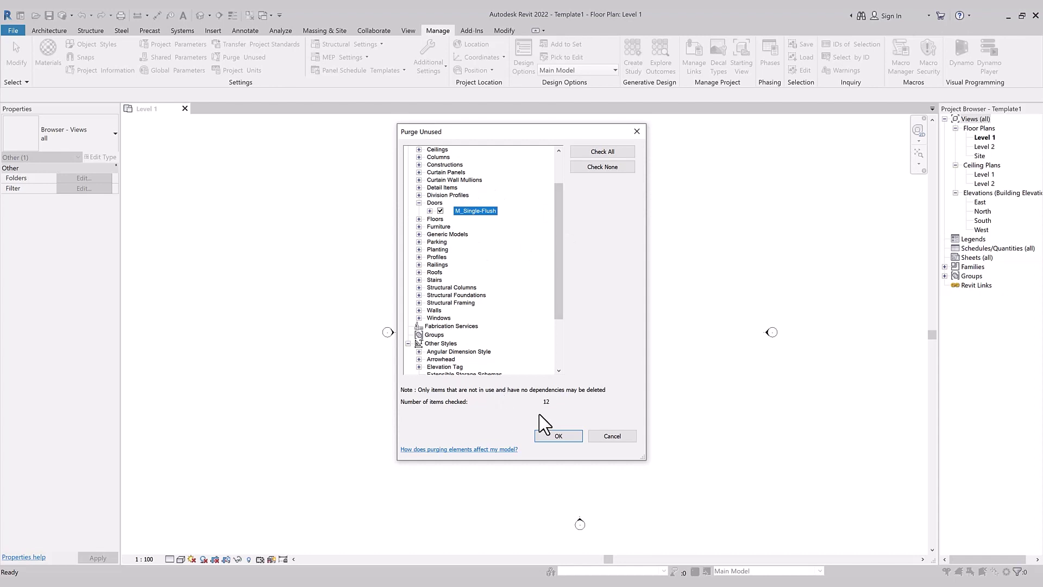
left_click(429, 211)
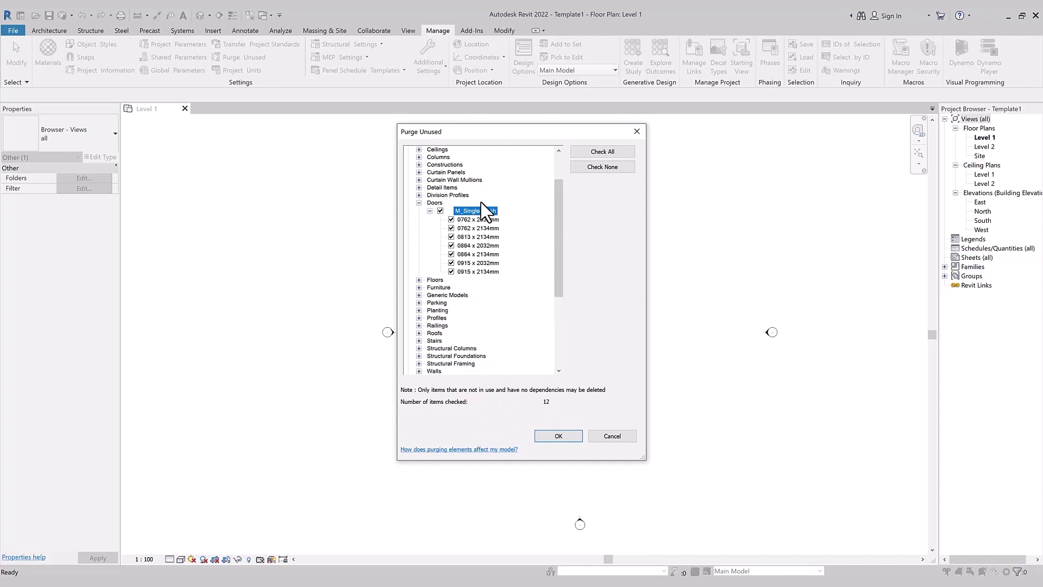
left_click(451, 236)
left_click(451, 245)
left_click(451, 253)
left_click(452, 253)
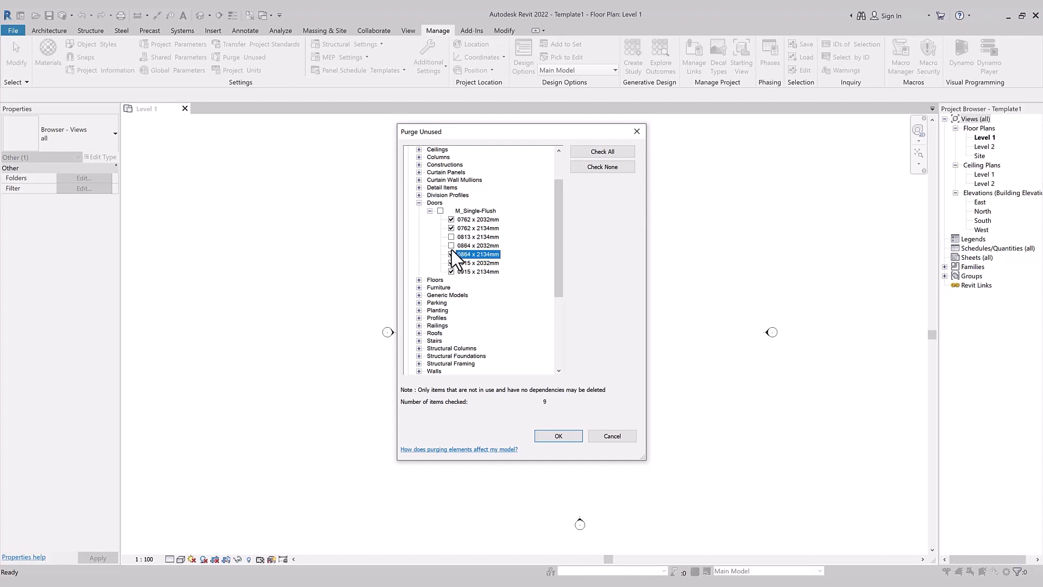
left_click(441, 211)
left_click(419, 203)
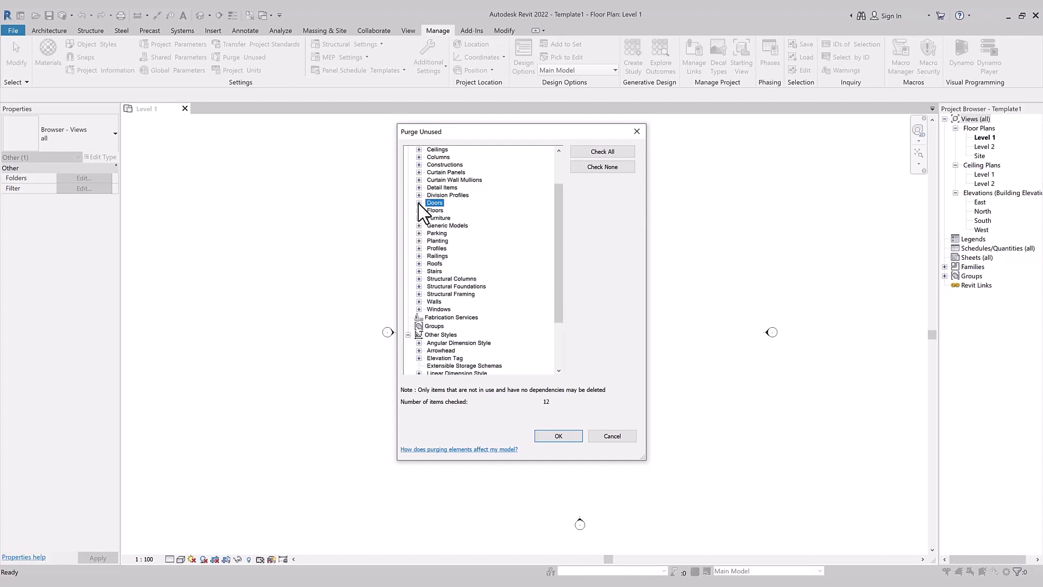
left_click(437, 256)
Step: Mark the M_Fixed, M_Window-Casement-Double and M_Window-Double-Hung window families for purging
left_click(419, 309)
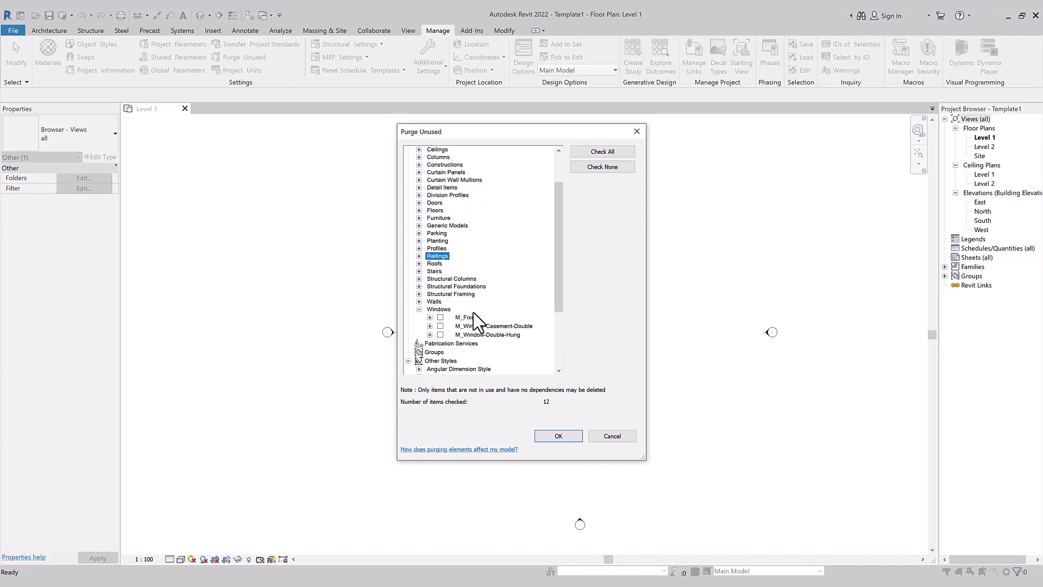
scroll(437, 318, "down", 1)
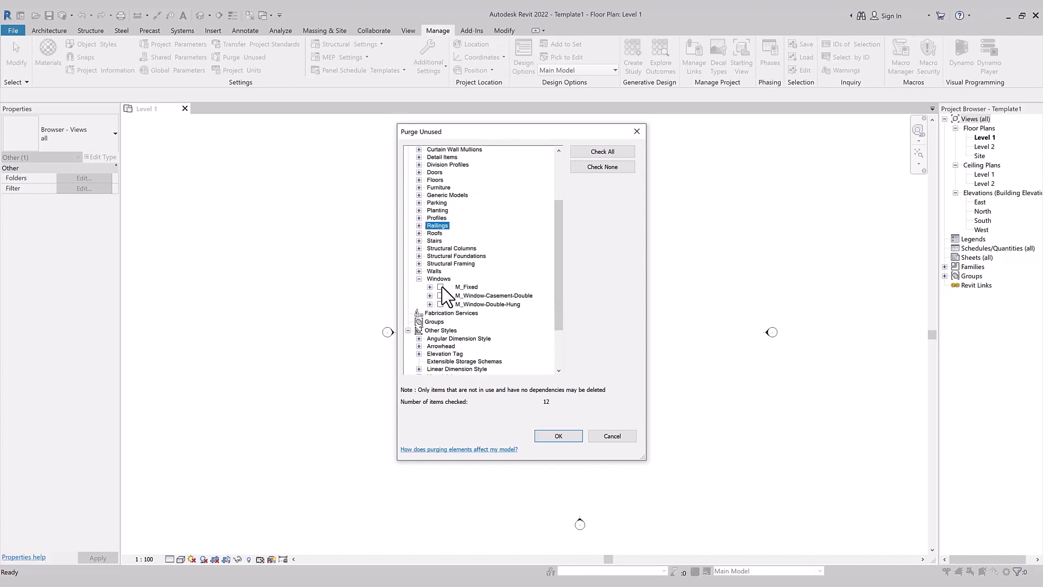
left_click(440, 287)
left_click(440, 296)
left_click(440, 304)
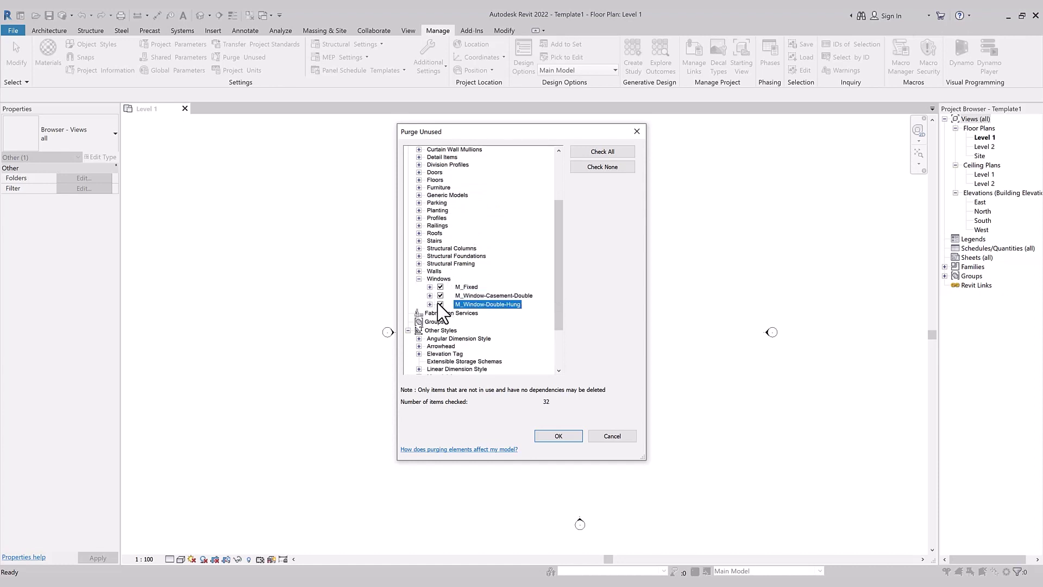
left_click(419, 278)
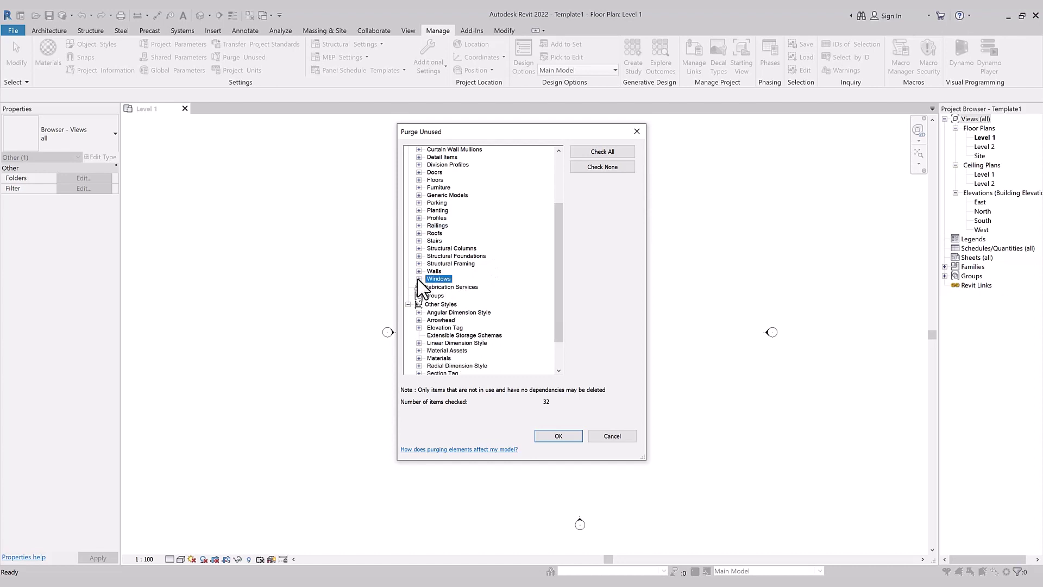
scroll(459, 321, "up", 3)
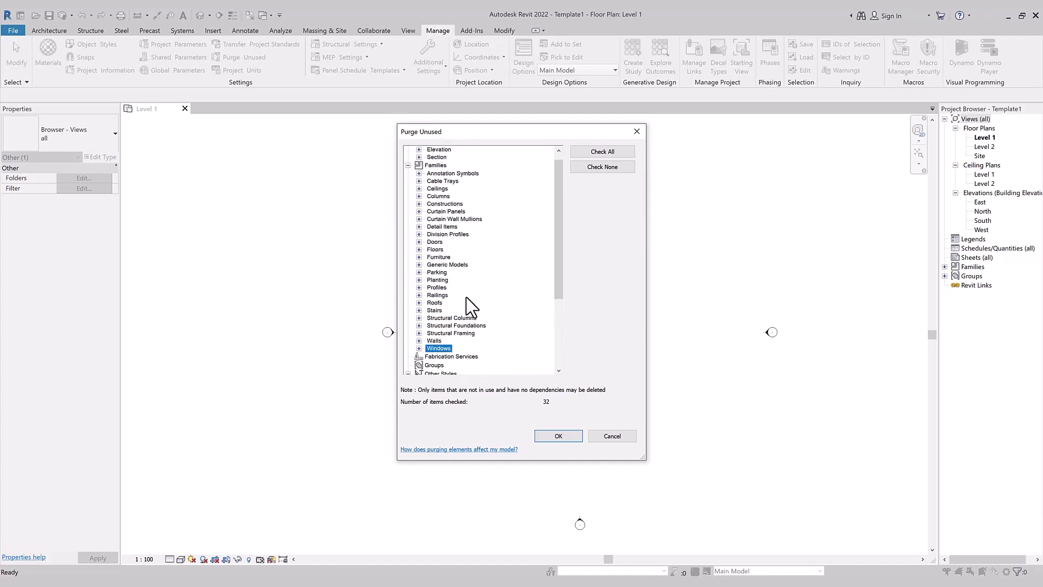
left_click(437, 279)
scroll(441, 310, "down", 1)
Step: Mark the six CW basic wall types, starting with CW 102-50-100p, for purging
left_click(419, 333)
scroll(473, 321, "down", 4)
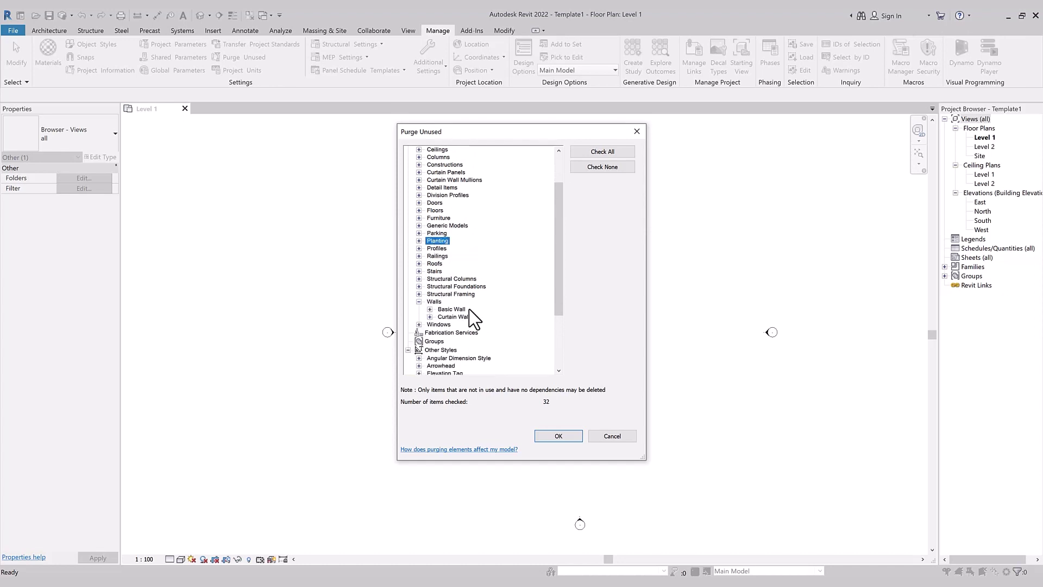
left_click(429, 308)
scroll(459, 217, "down", 1)
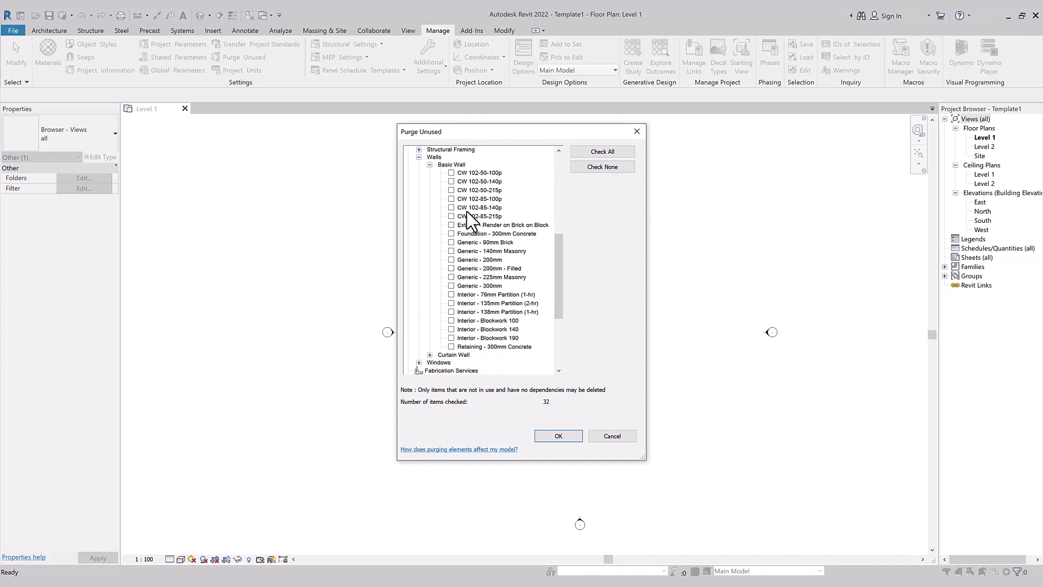
left_click(451, 172)
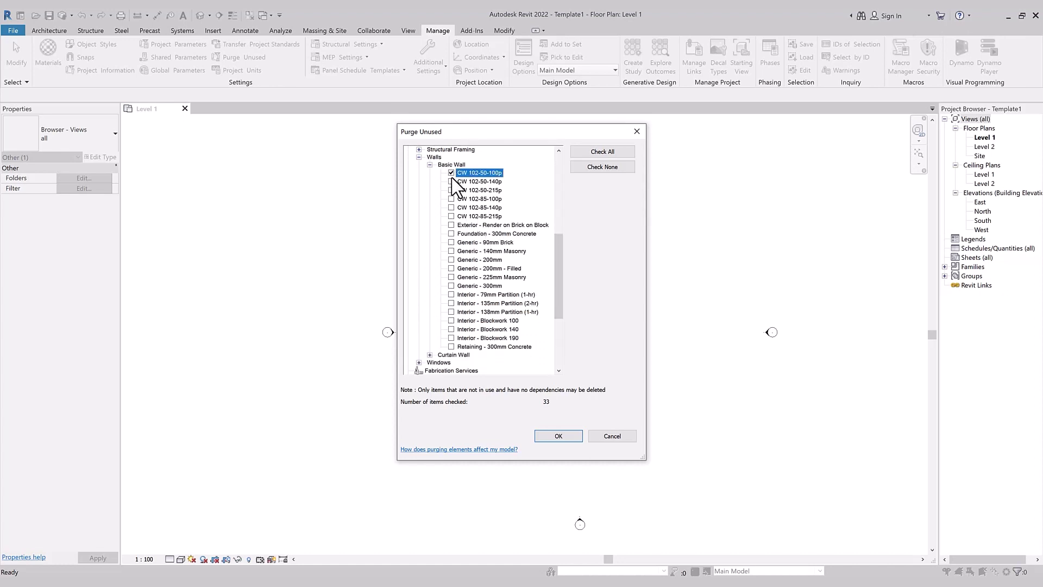
left_click(452, 216, "shift")
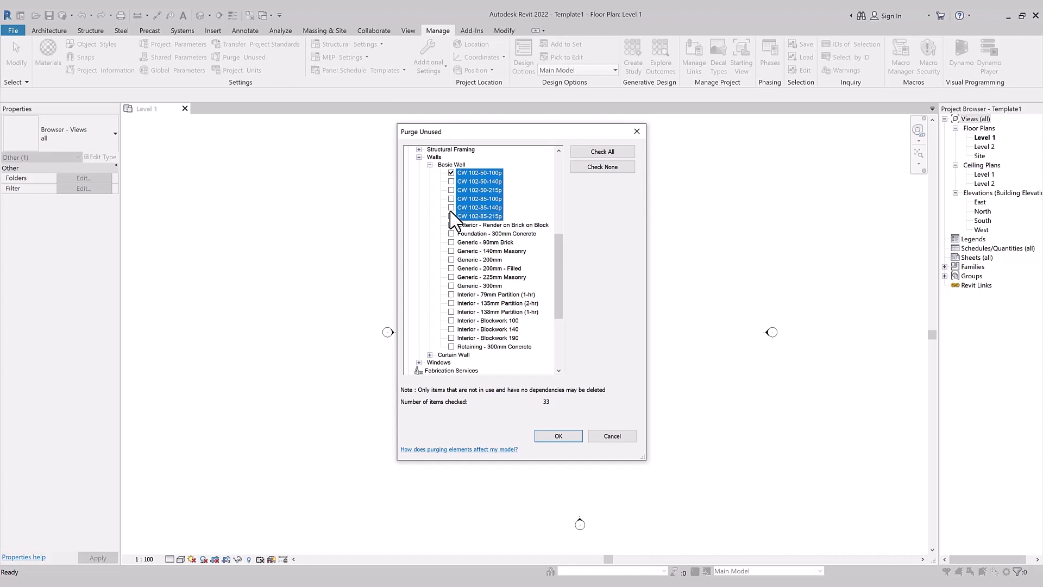
left_click(451, 181)
scroll(529, 294, "down", 1)
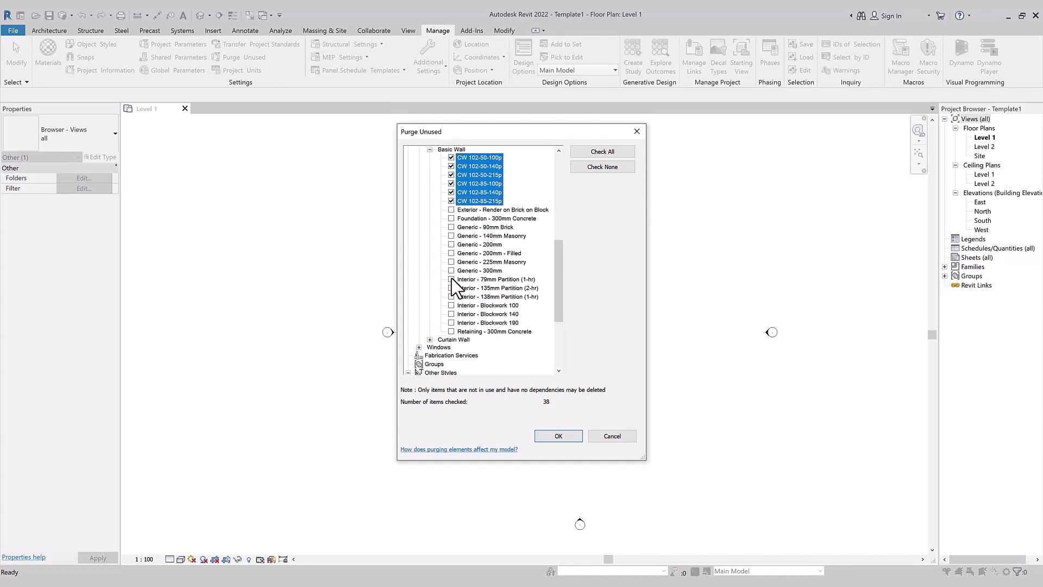
Step: Mark the six Interior basic wall types and purge all 44 marked items
left_click(451, 279)
left_click(452, 323, "shift")
left_click(451, 322)
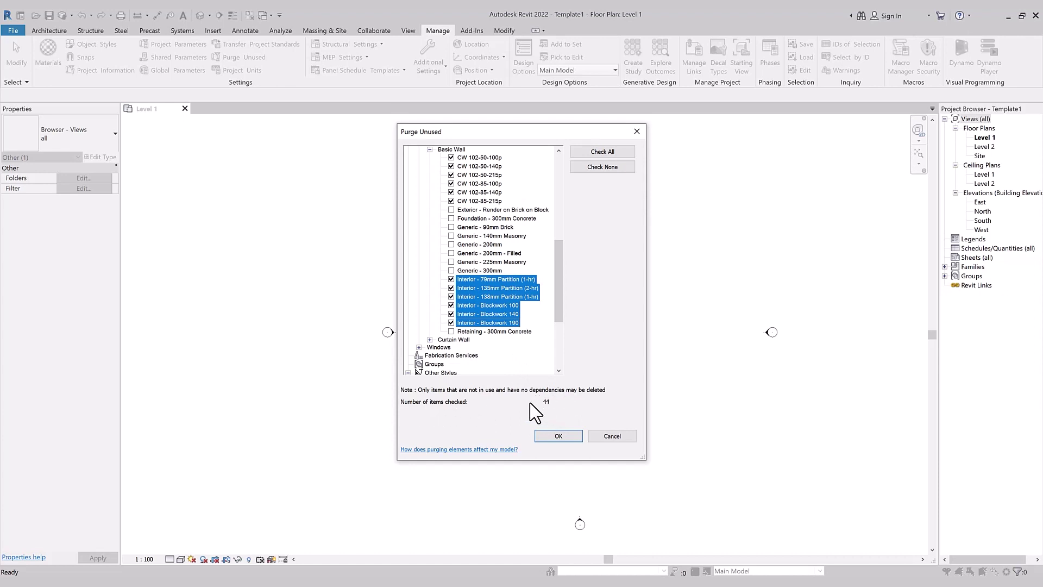
scroll(450, 305, "up", 3)
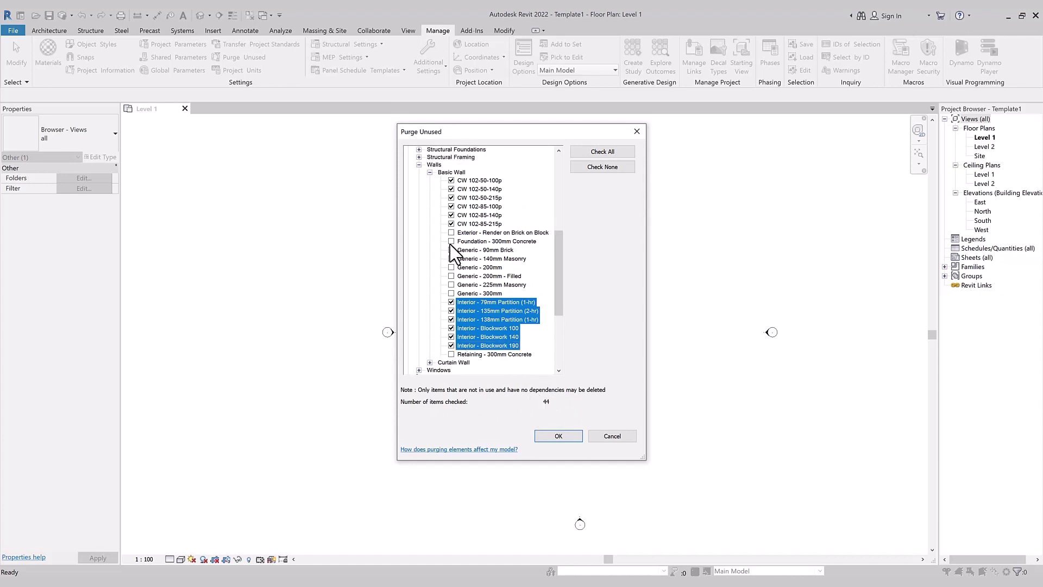
left_click(430, 202)
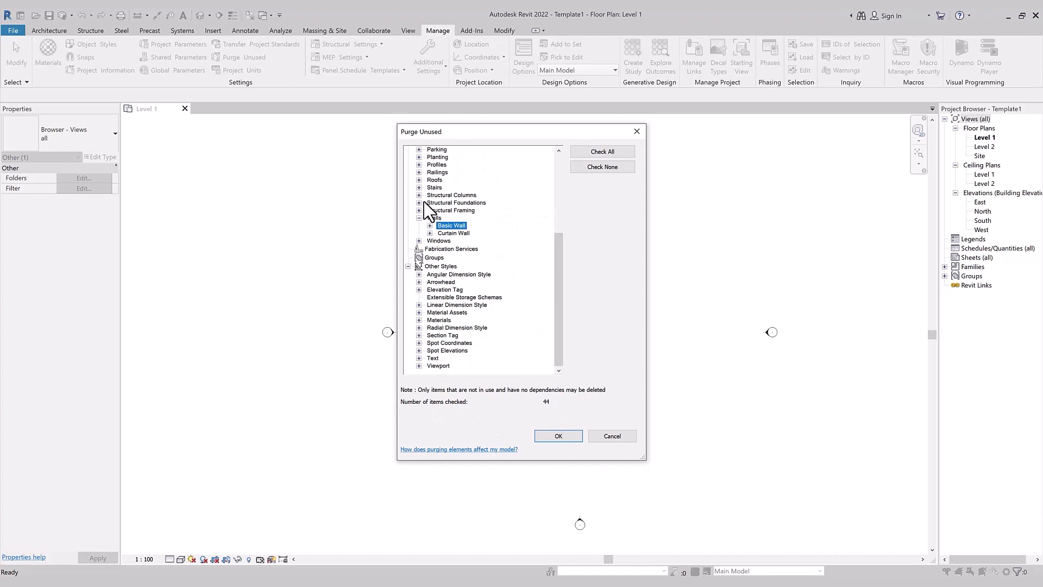
left_click(419, 218)
scroll(495, 277, "up", 4)
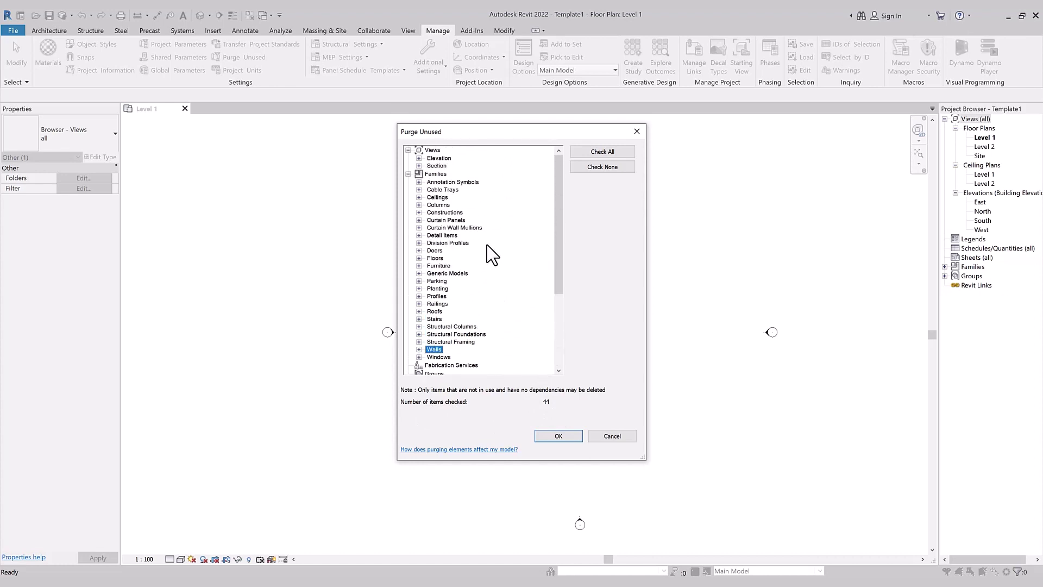
left_click(562, 436)
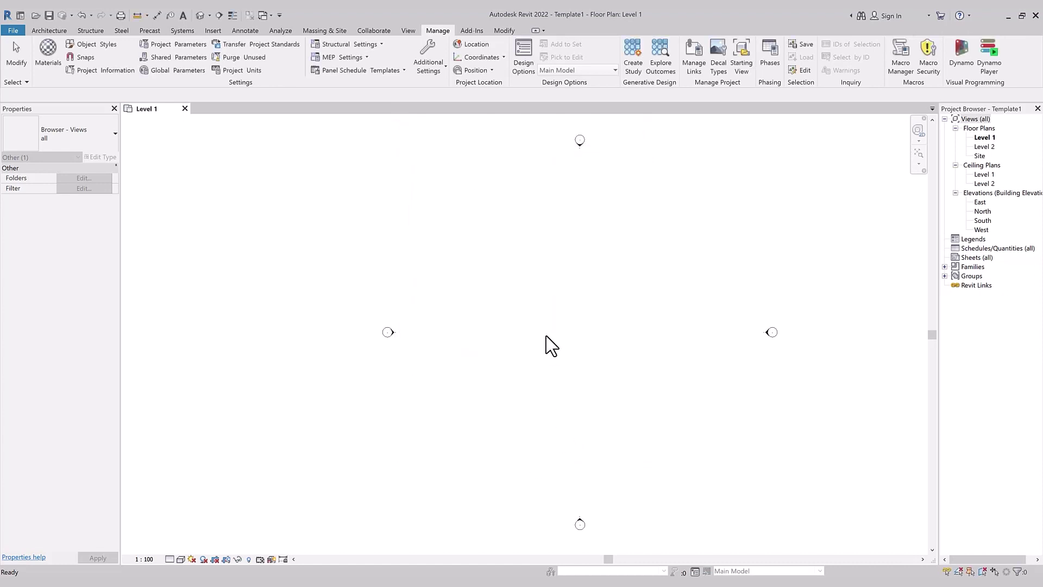
Step: Try the Door and Window tools to confirm no door or window families remain loaded
left_click(170, 103)
left_click(49, 30)
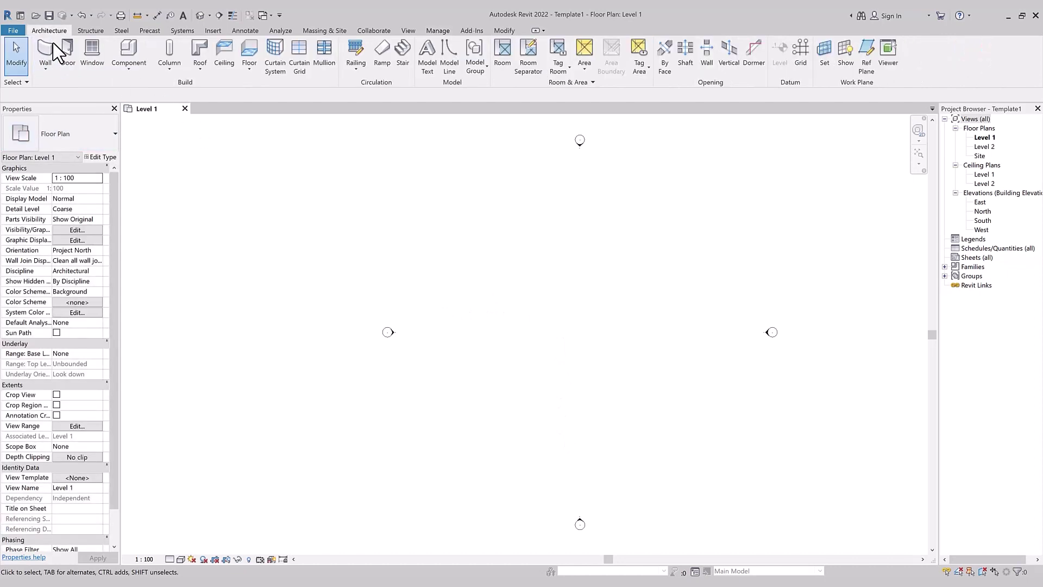
left_click(67, 55)
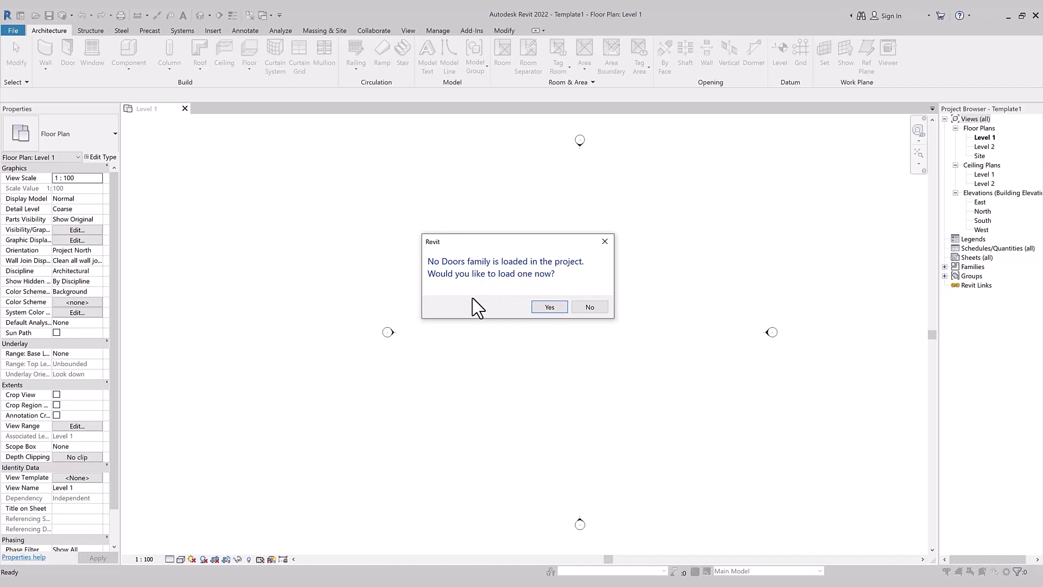
left_click(603, 242)
left_click(103, 48)
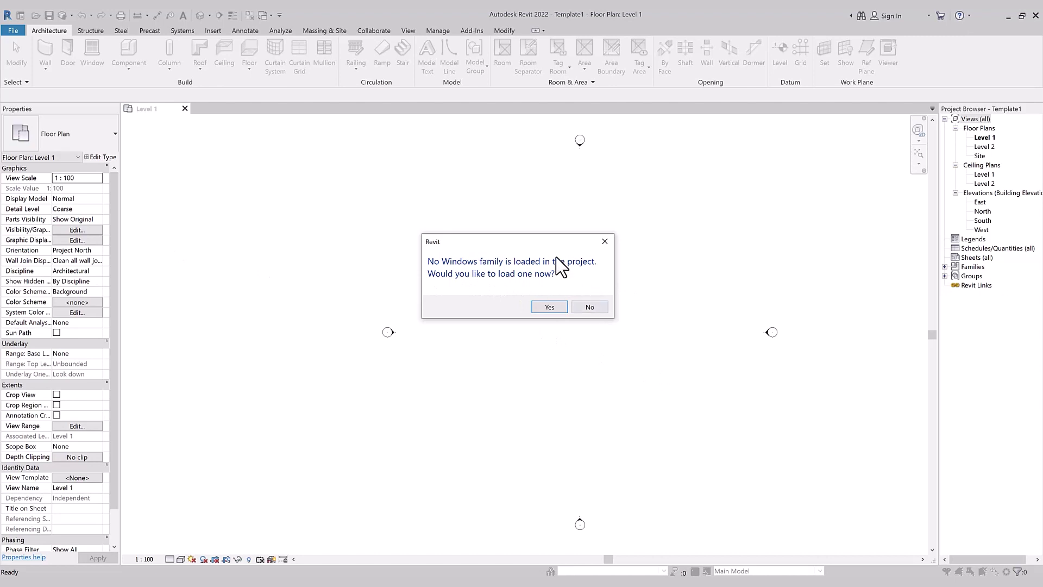
left_click(606, 243)
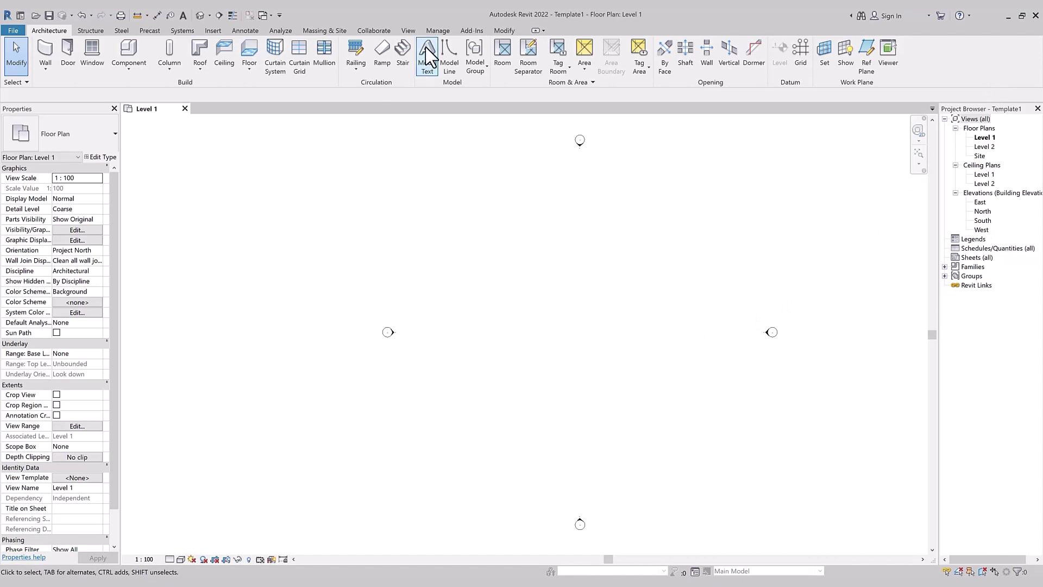
left_click(437, 30)
left_click(256, 61)
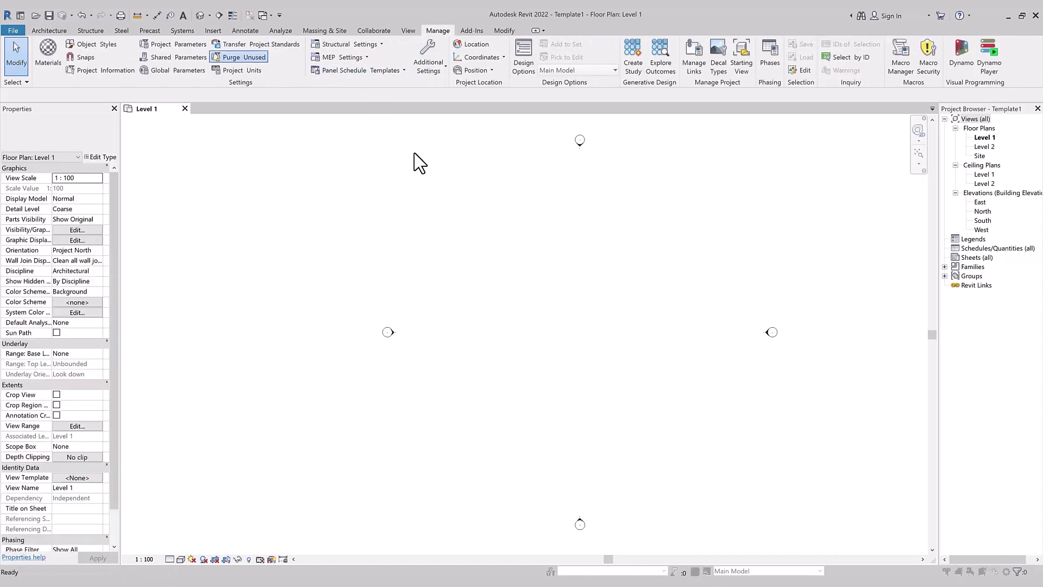
Step: Close Purge Unused with nothing checked, then switch to Office Building's Level 1 plan
left_click(605, 169)
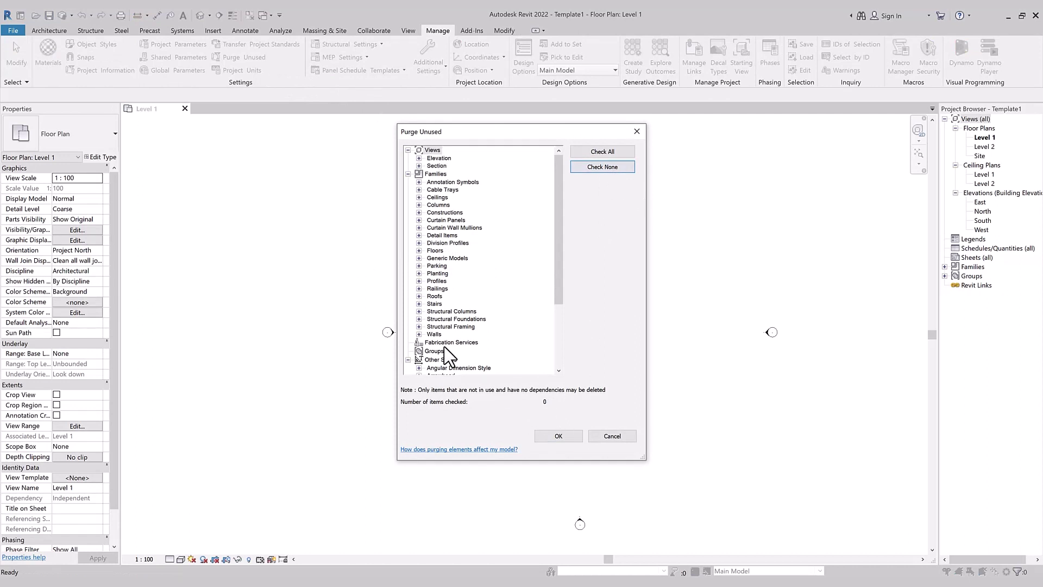
left_click(556, 438)
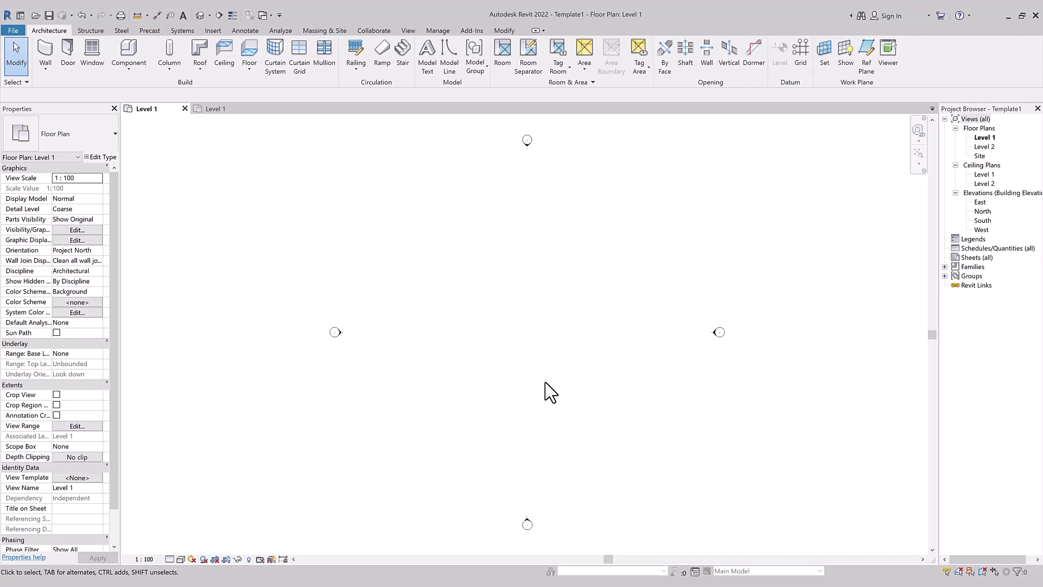
left_click(220, 110)
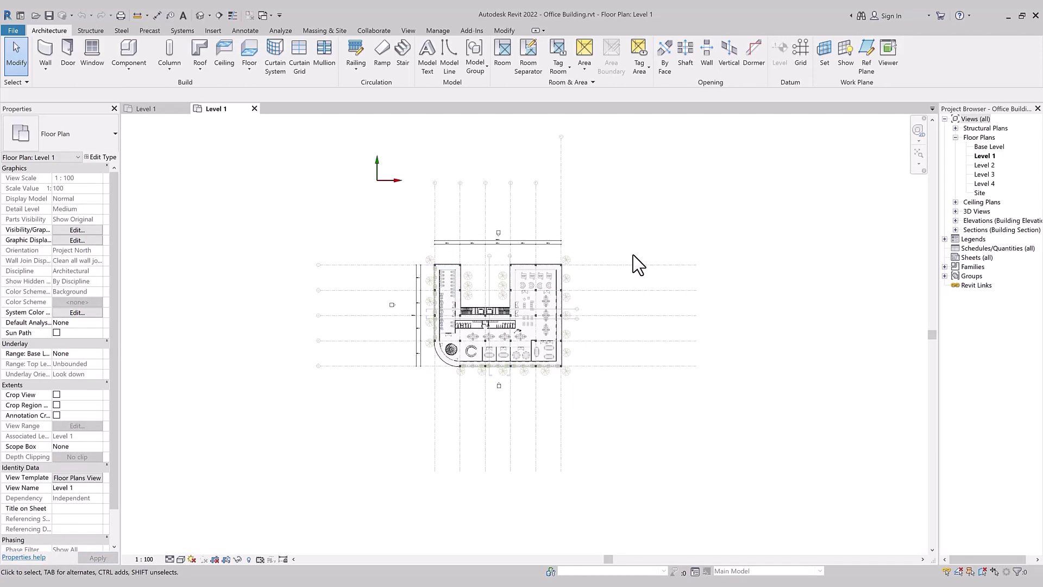
Step: Toggle between the Office Building and Template1 Level 1 plans, ending on Template1
scroll(633, 256, "up", 2)
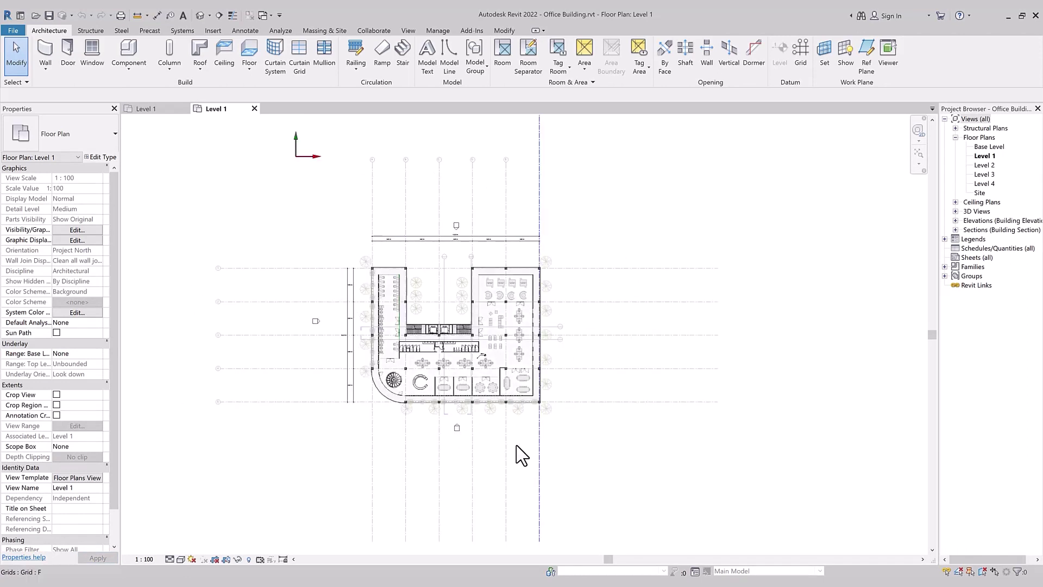
left_click(146, 108)
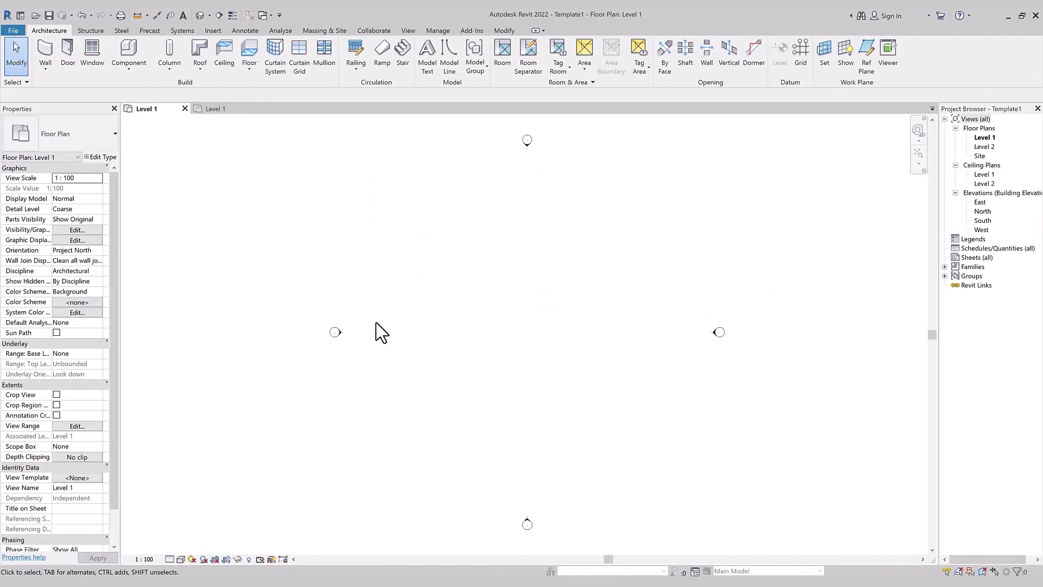
left_click(222, 110)
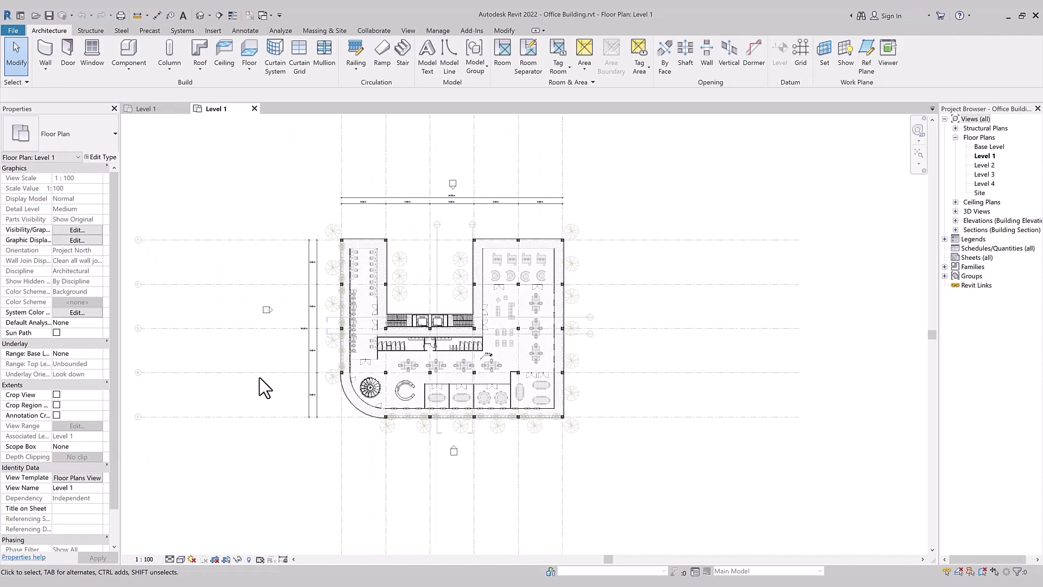
left_click(154, 111)
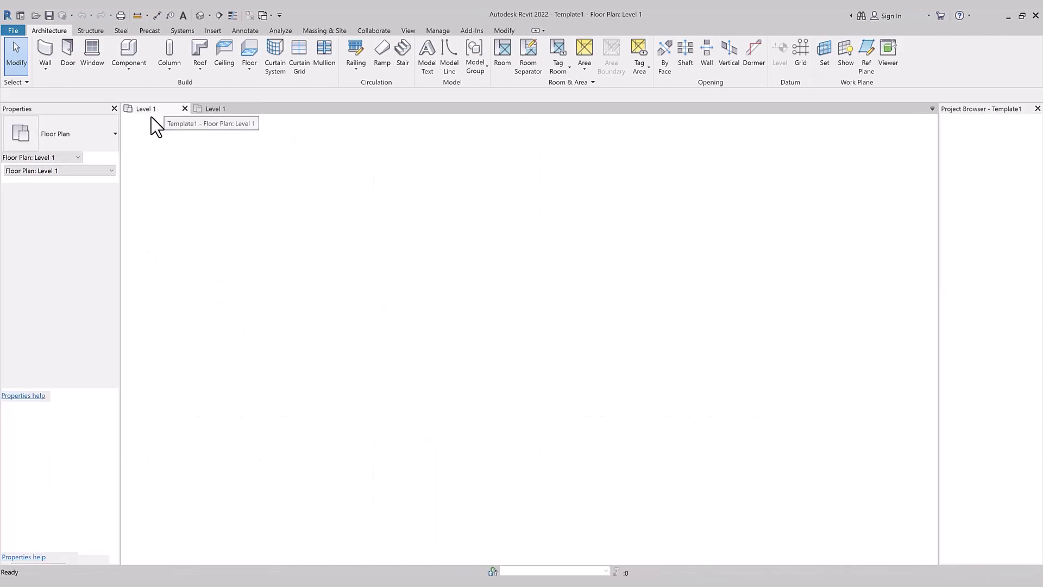
left_click(438, 31)
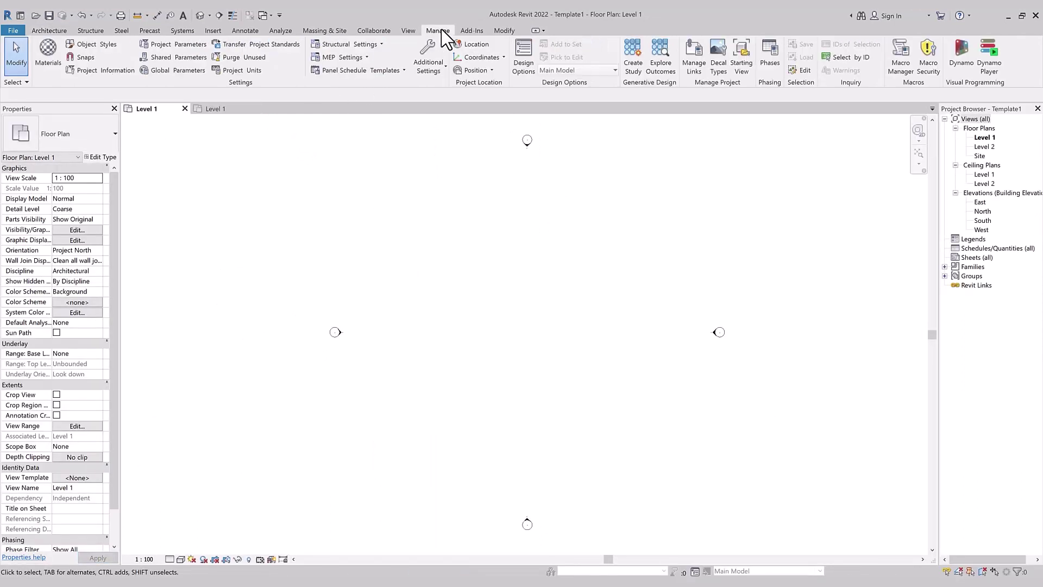
left_click(242, 49)
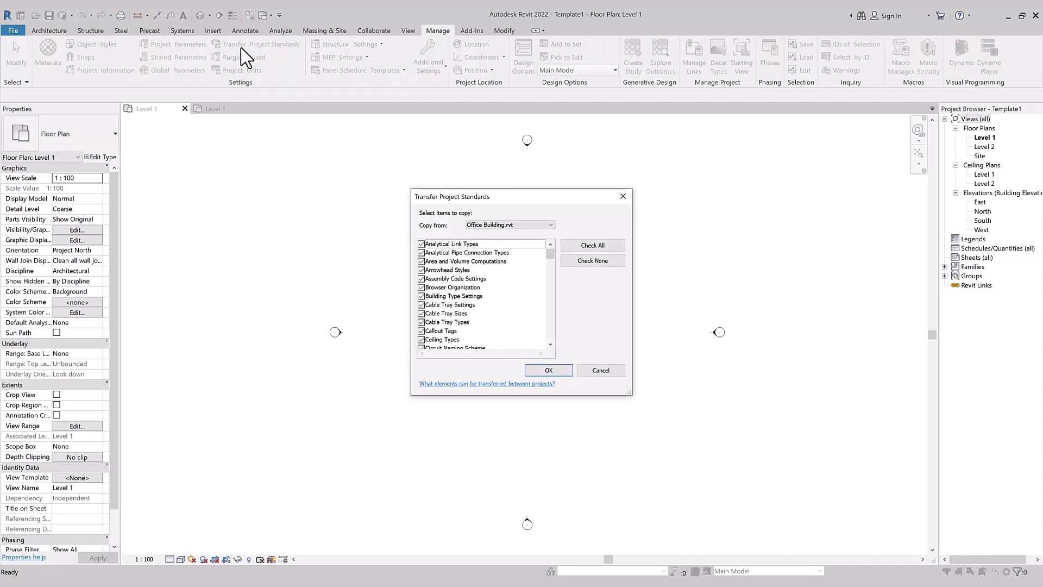
left_click_drag(517, 191, 452, 175)
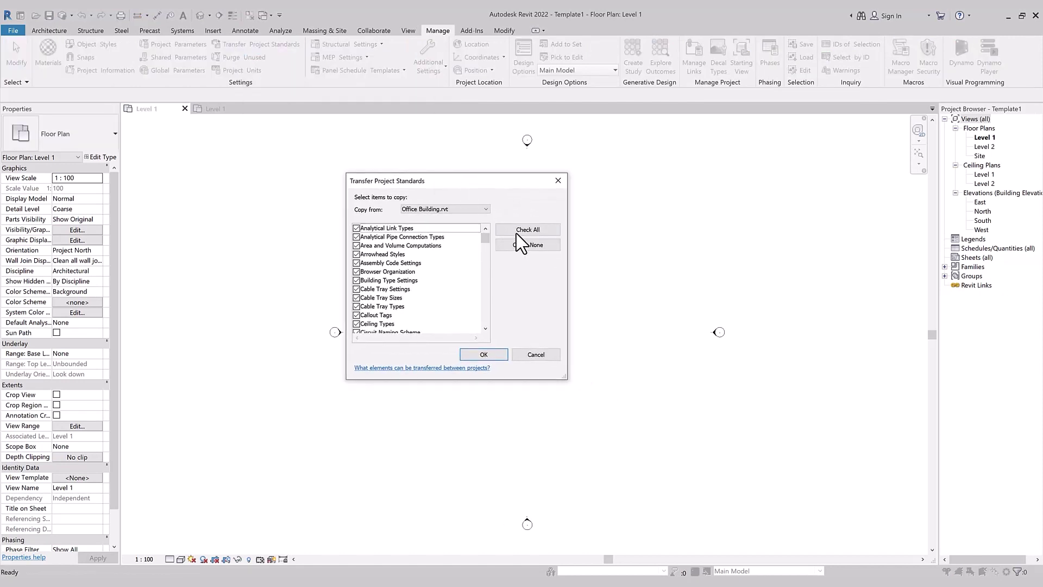
left_click(528, 245)
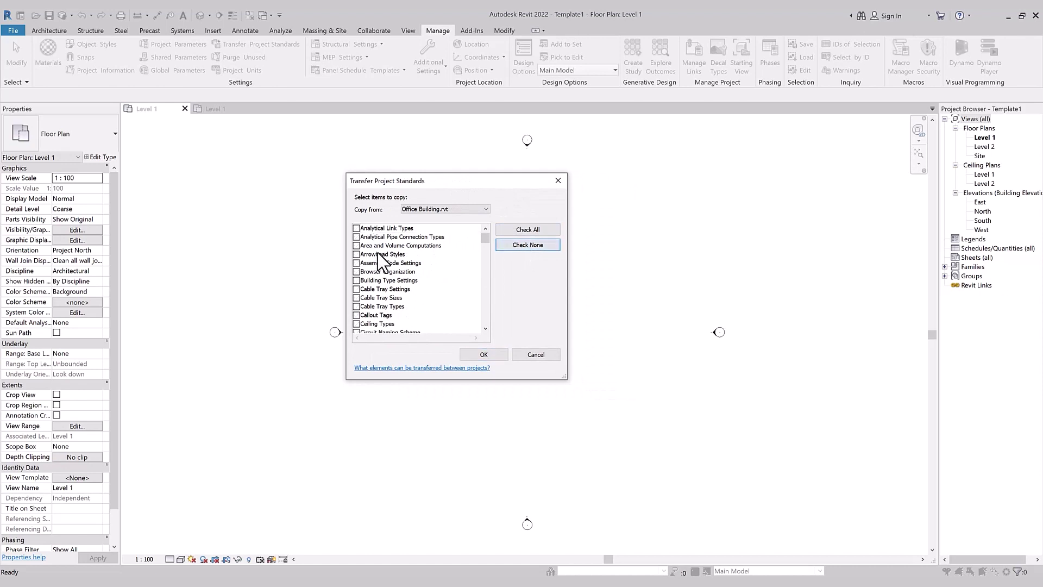
left_click(380, 300)
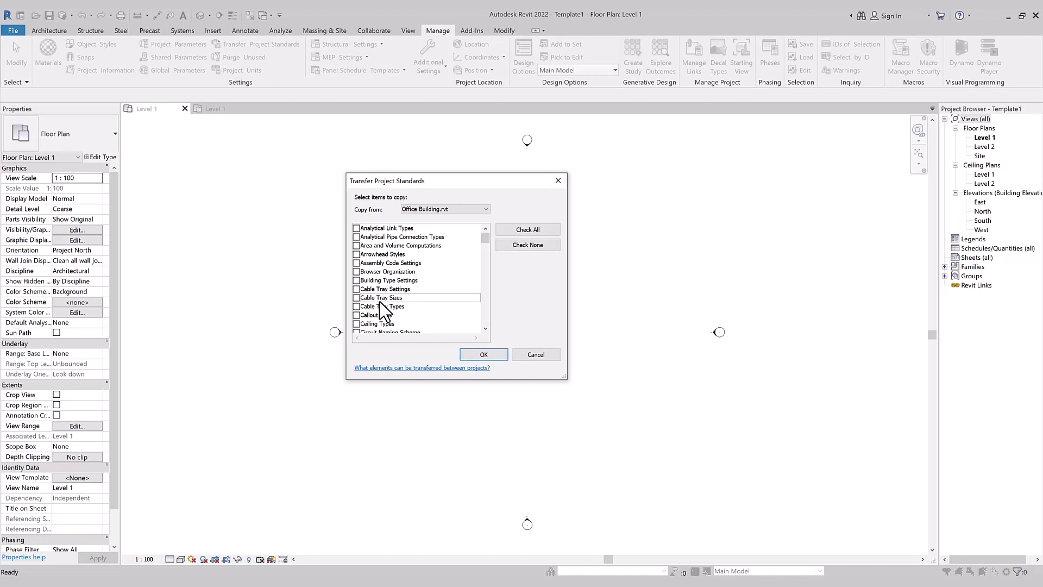
scroll(383, 311, "down", 20)
scroll(383, 311, "down", 1)
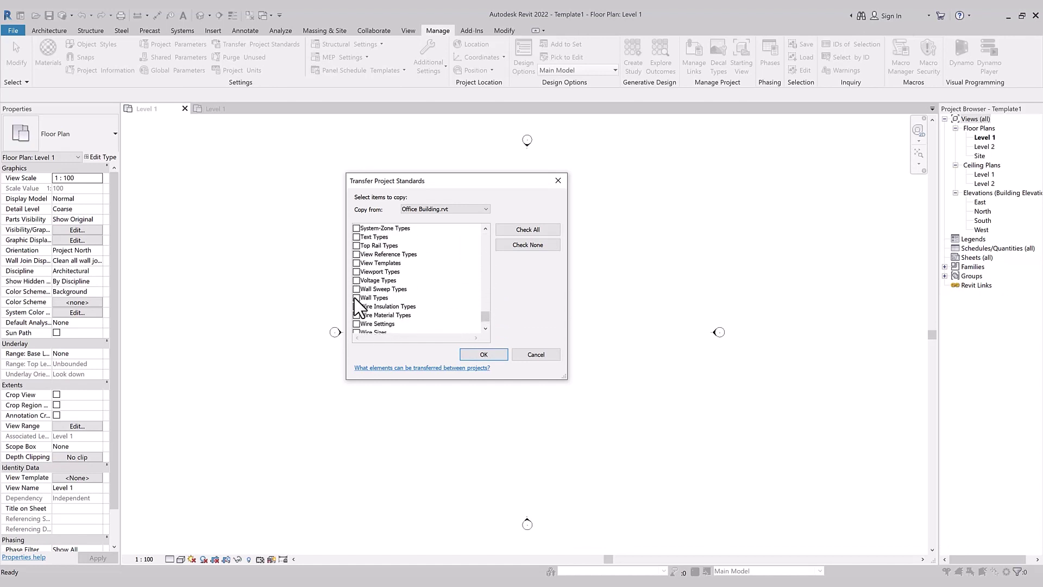
left_click(356, 298)
left_click(411, 211)
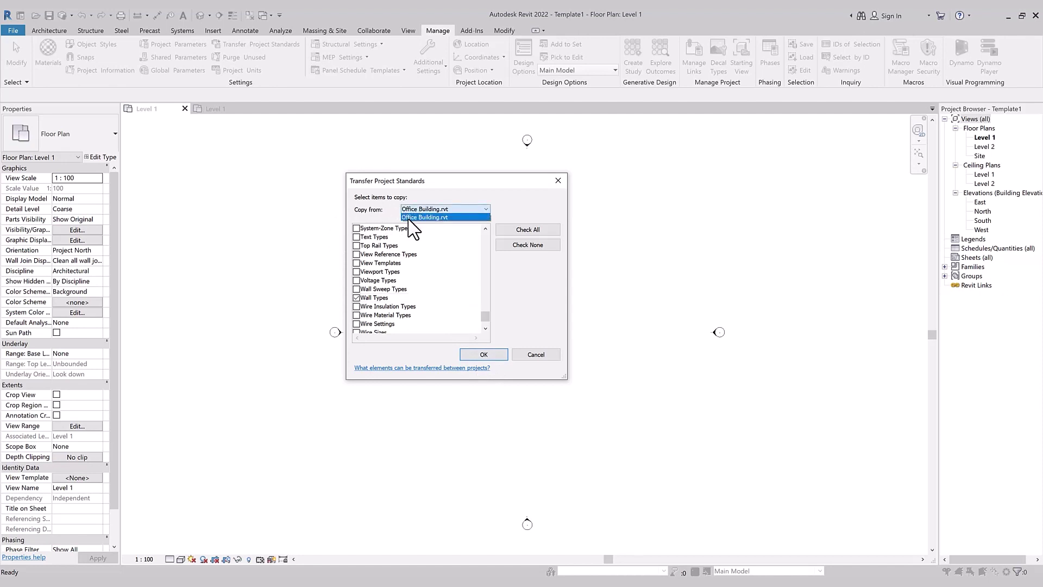
left_click(557, 186)
left_click(558, 182)
left_click(226, 111)
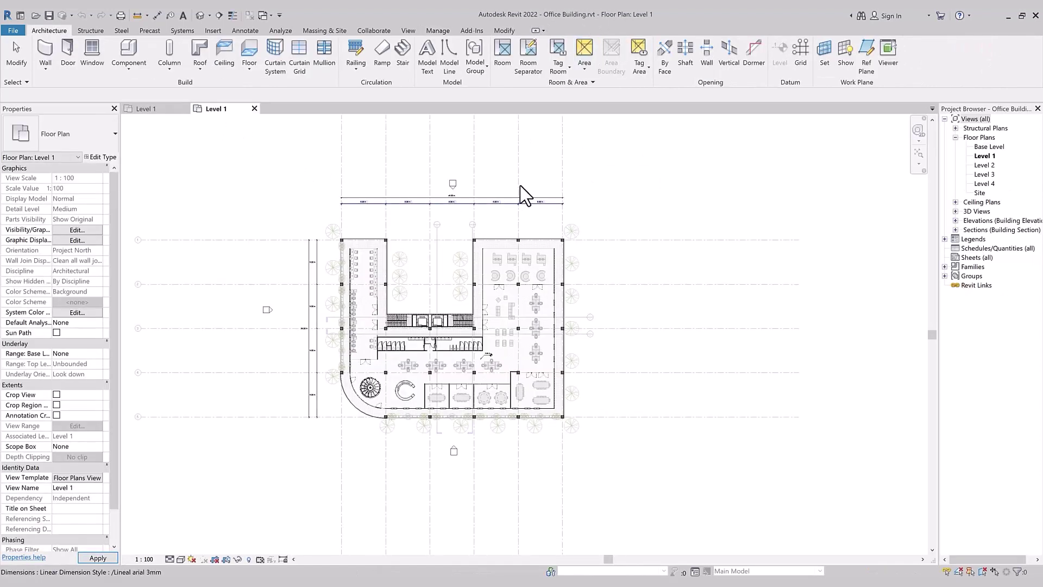
left_click(146, 109)
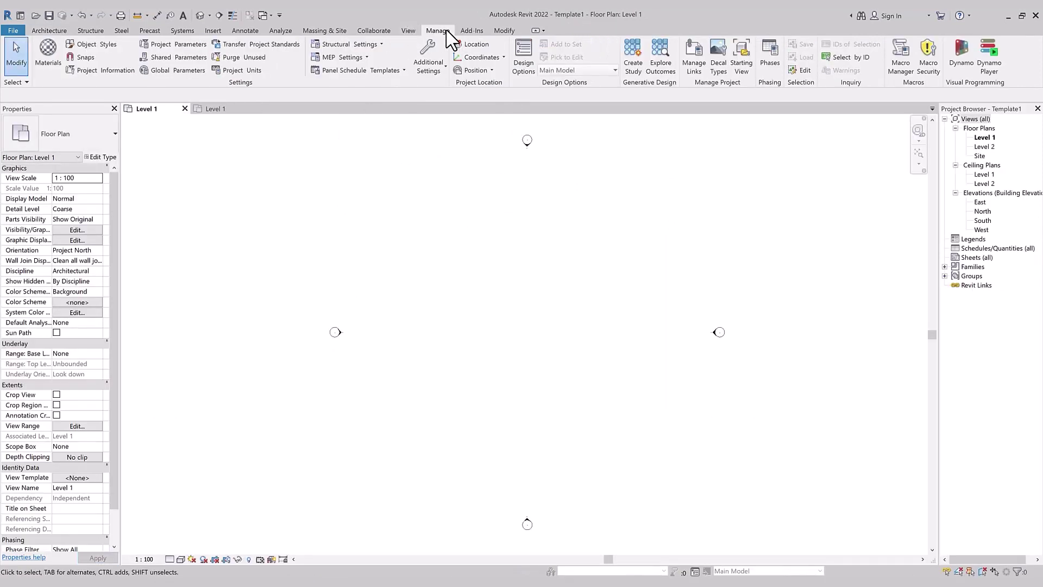
Step: Transfer only Wall Types from Office Building.rvt into Template1, choosing Overwrite for duplicates
left_click(260, 46)
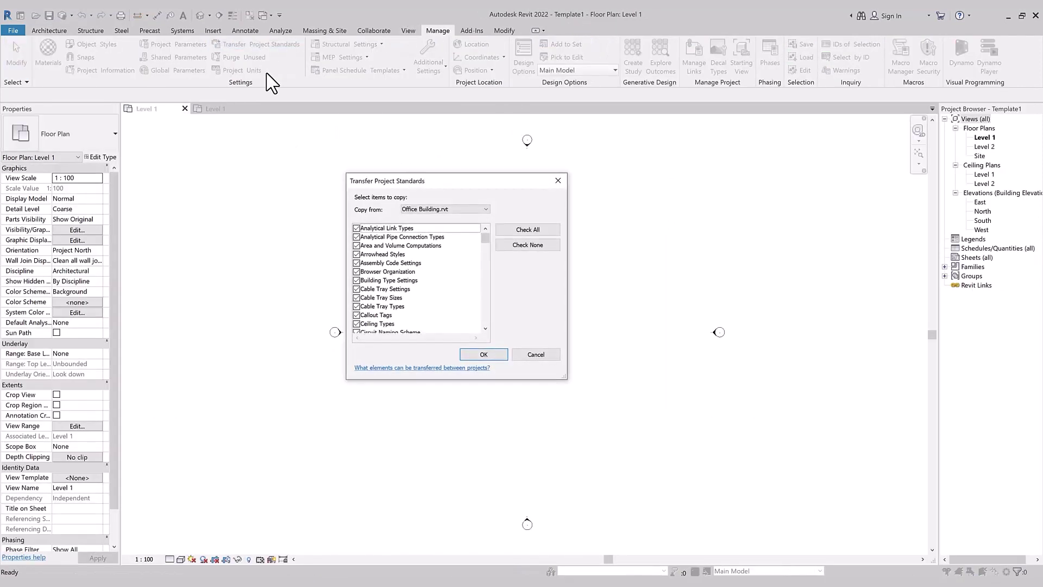
left_click(527, 245)
scroll(374, 293, "down", 15)
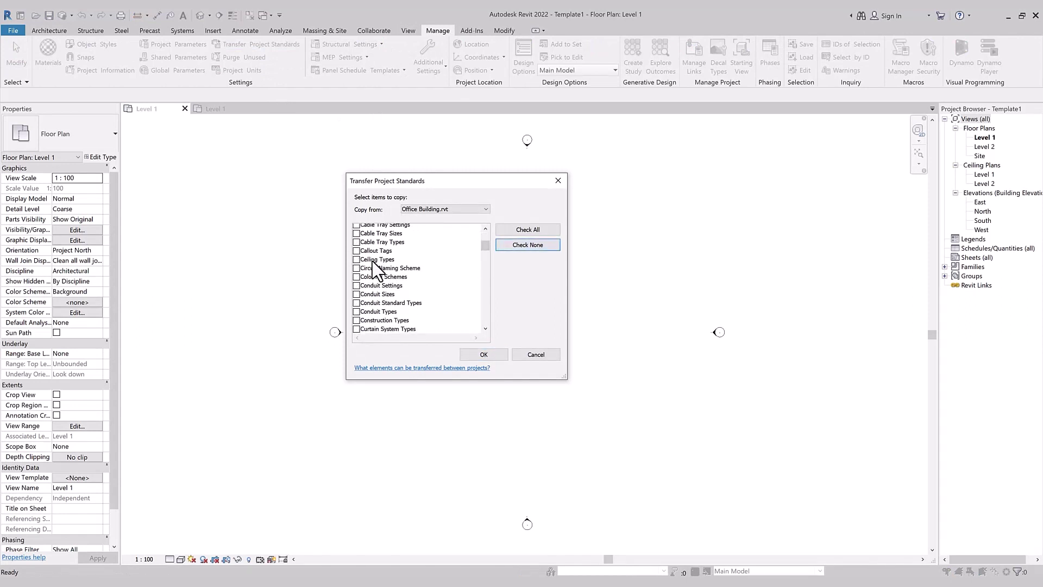
scroll(373, 298, "down", 12)
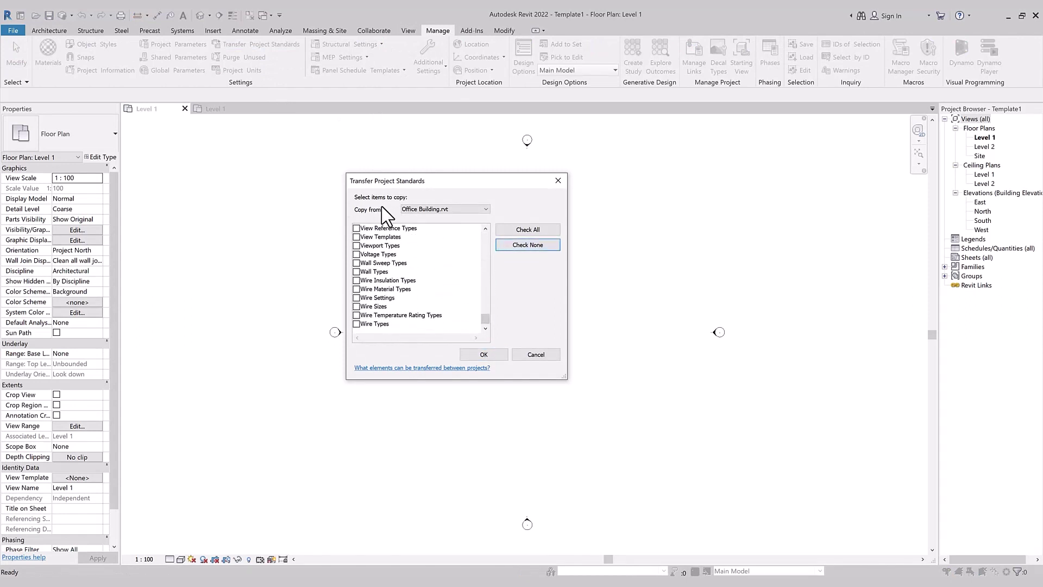
left_click(356, 271)
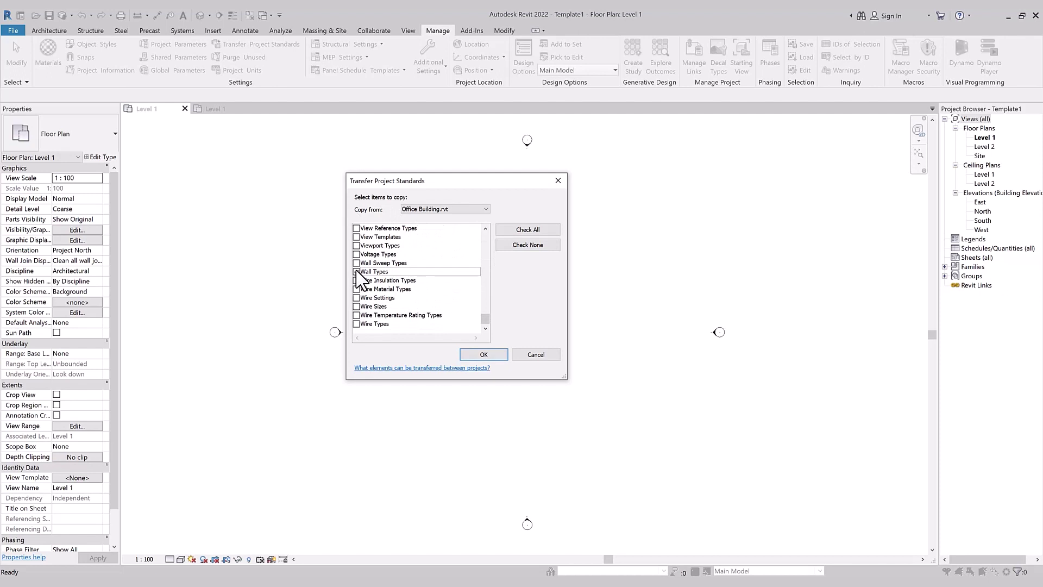
left_click(483, 354)
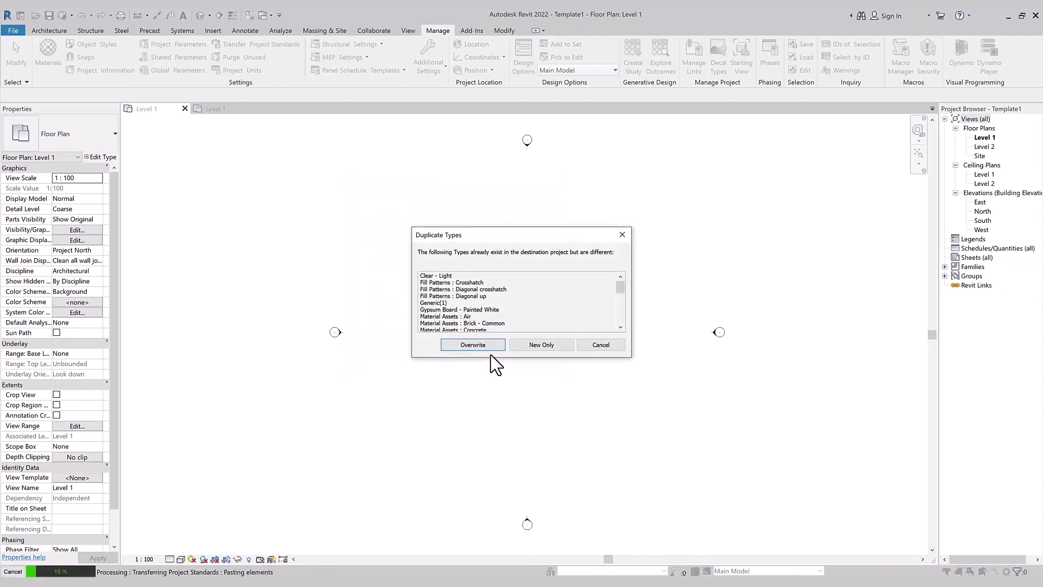
mouse_move(620, 289)
left_mouse_down()
mouse_move(617, 324)
mouse_move(614, 278)
left_mouse_up()
left_click(455, 345)
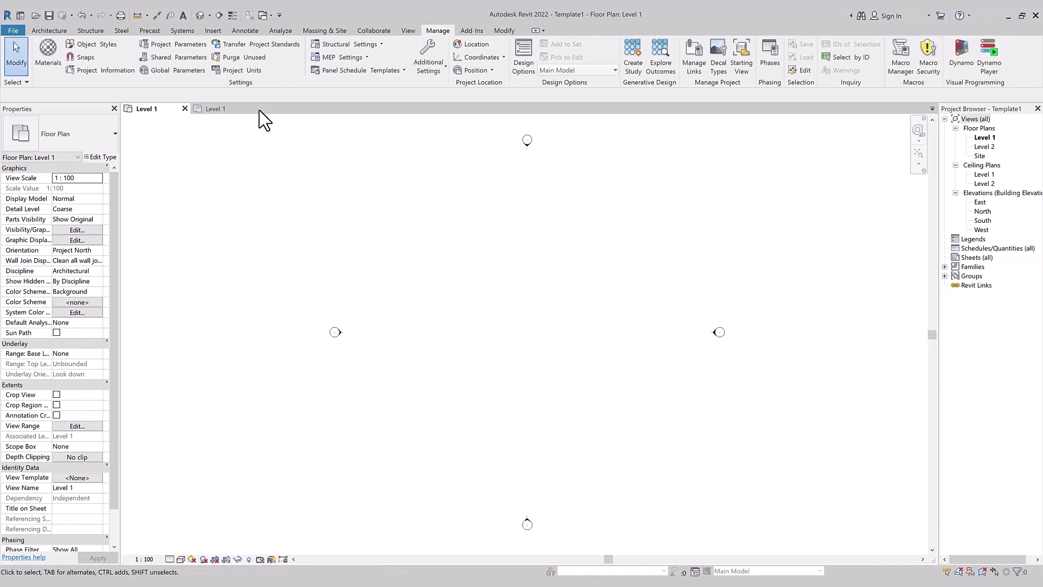
left_click(48, 30)
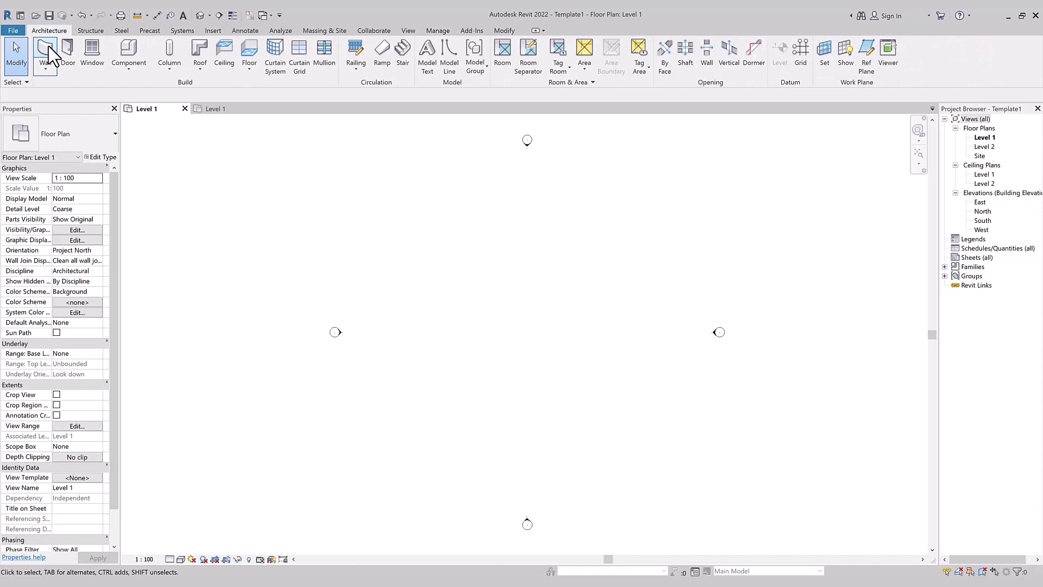
key("w")
key("a")
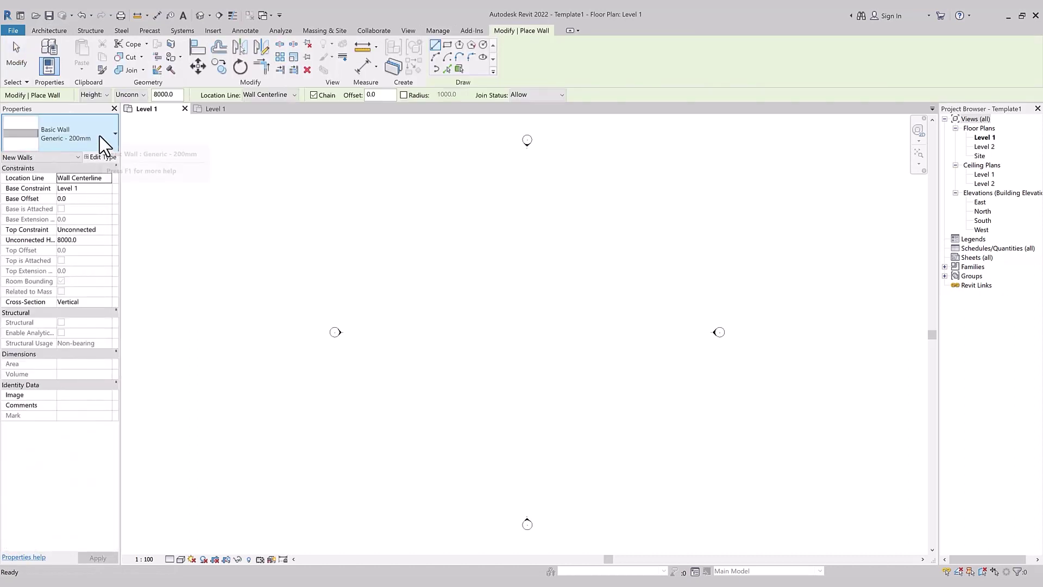
left_click(99, 136)
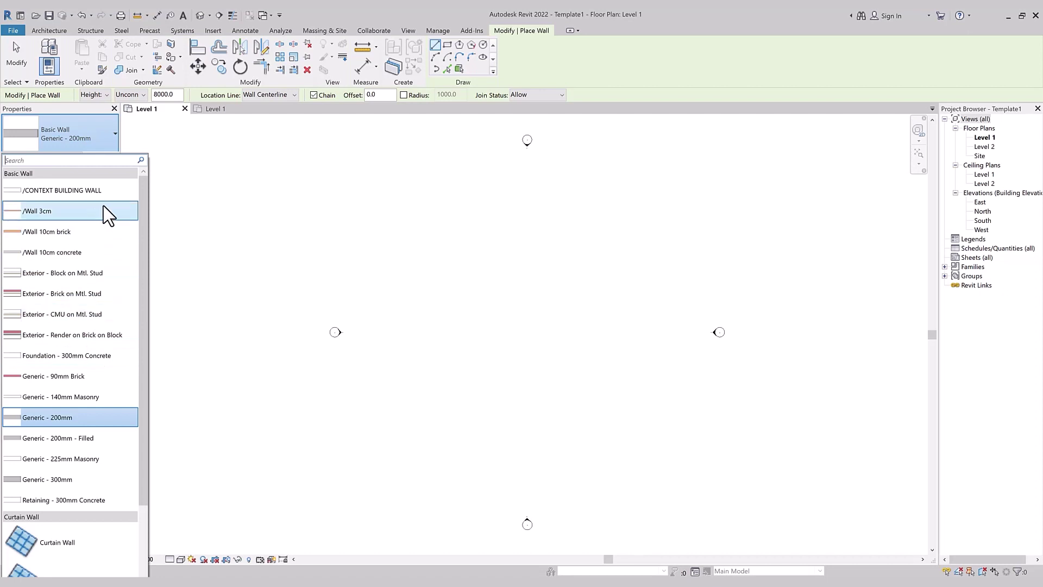
left_click(108, 252)
key("Escape")
key("Escape")
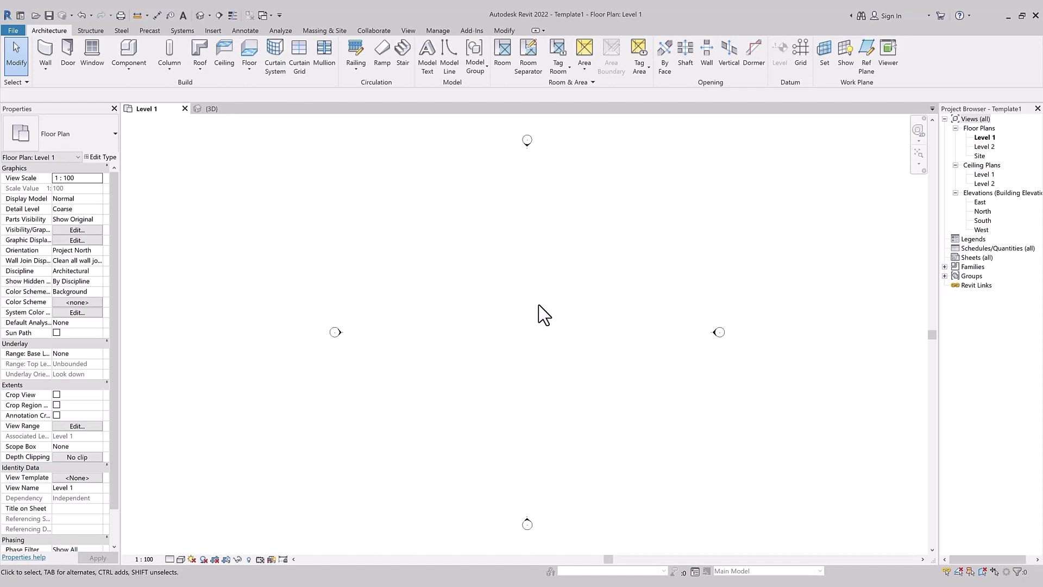
left_click(219, 111)
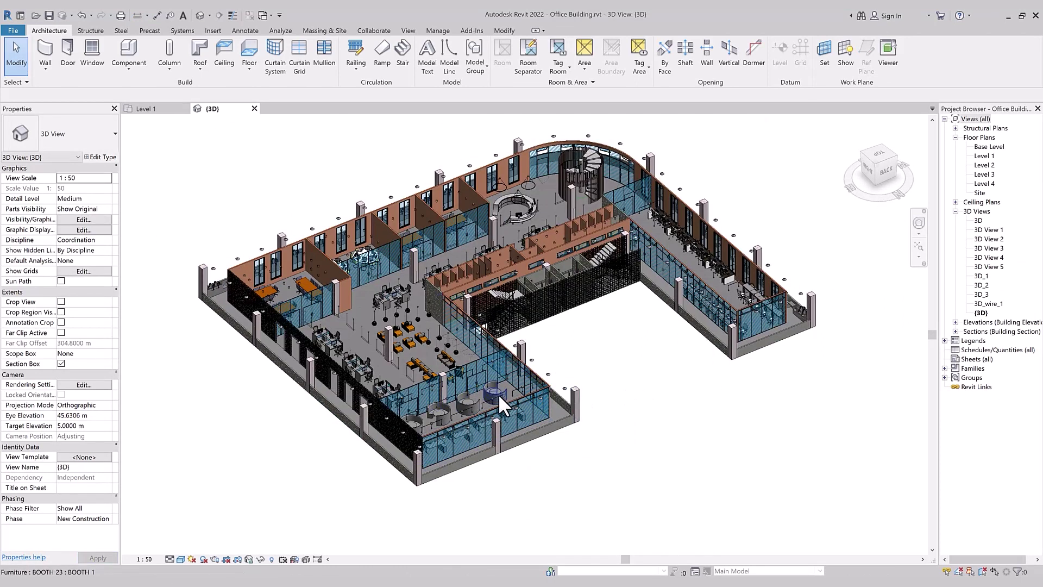
Step: Select a sofa in the Office Building 3D view, then deselect it
left_click(444, 364)
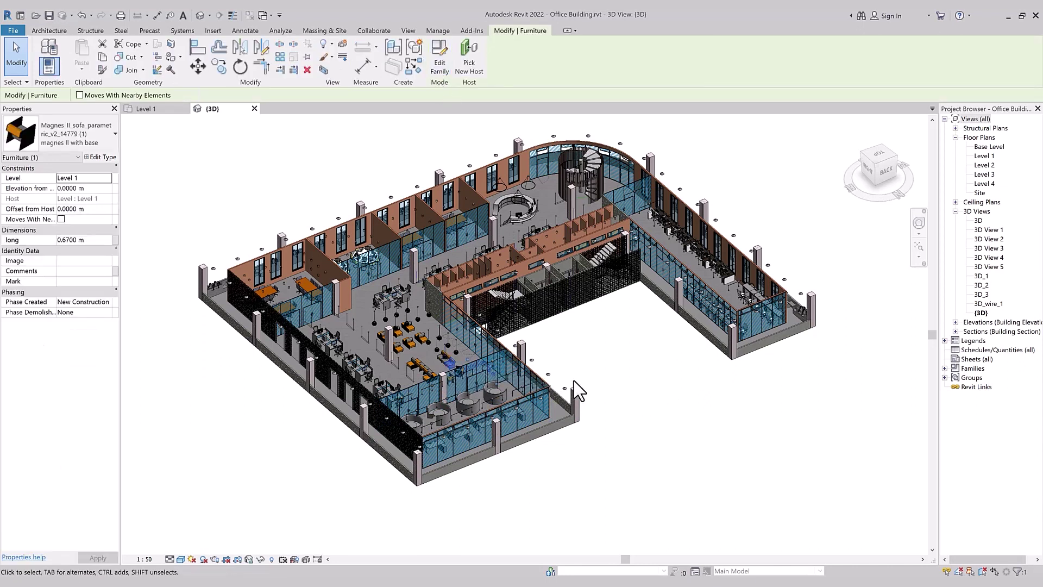
left_click(644, 388)
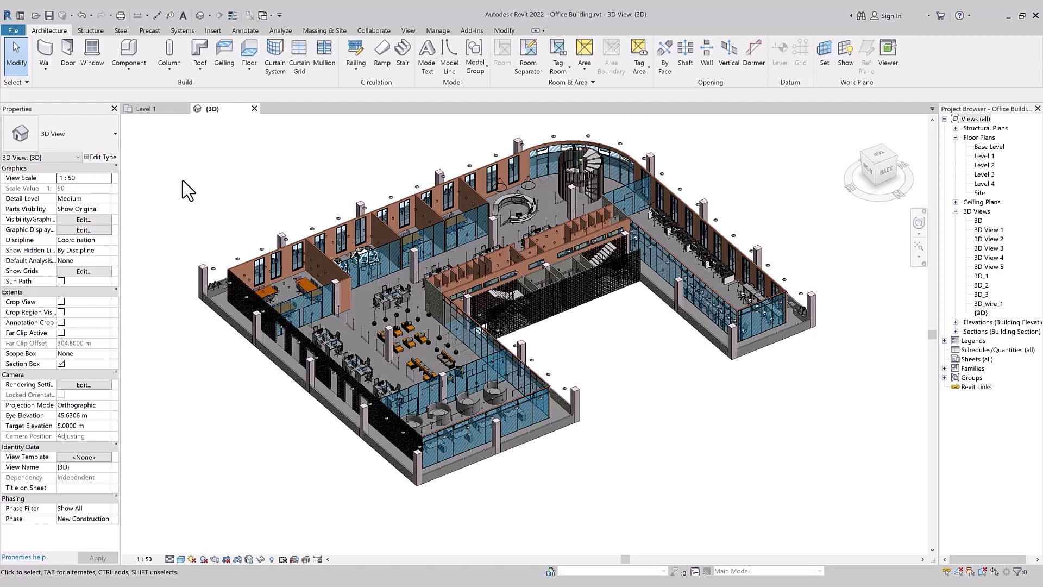
Step: Open the Save As > Library > Family dialog to save loaded families to a library
left_click(15, 31)
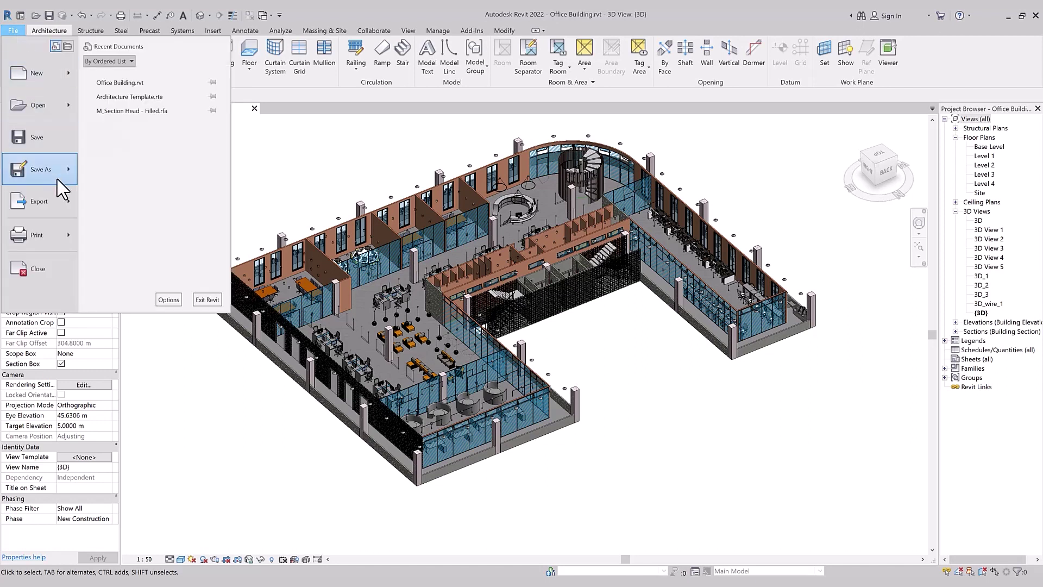
mouse_move(57, 179)
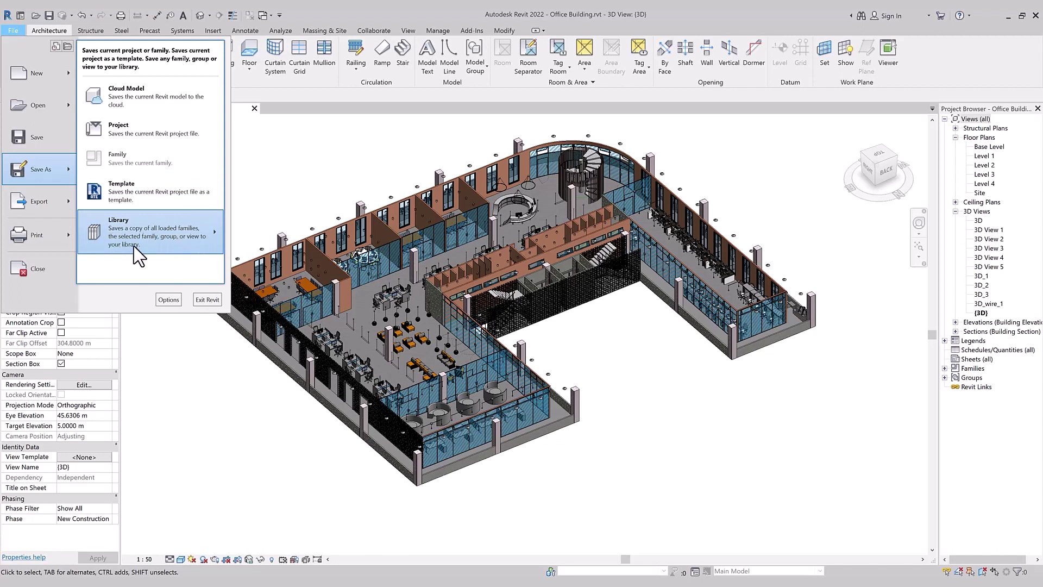
left_click(220, 239)
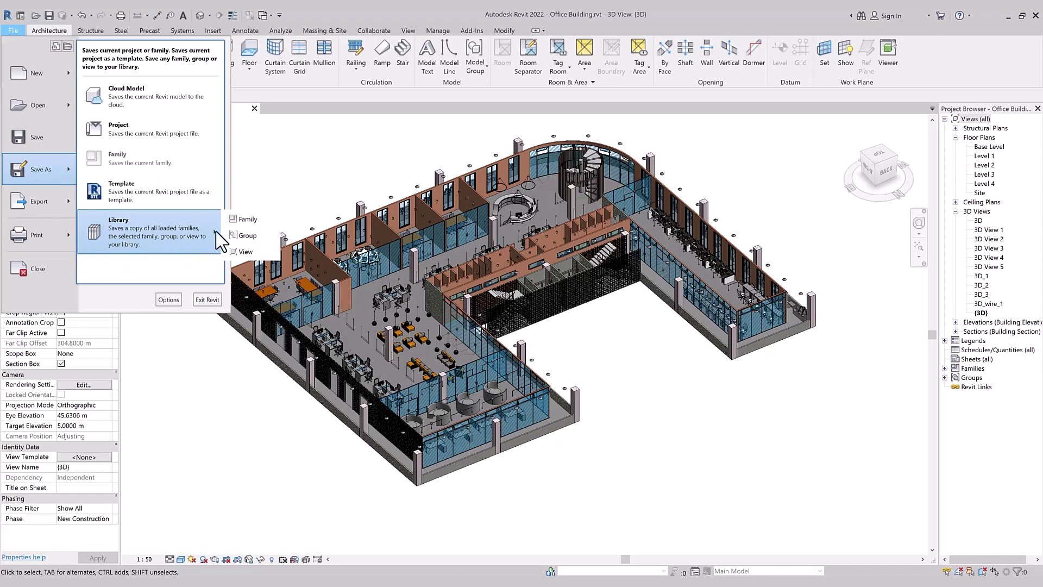
left_click(256, 220)
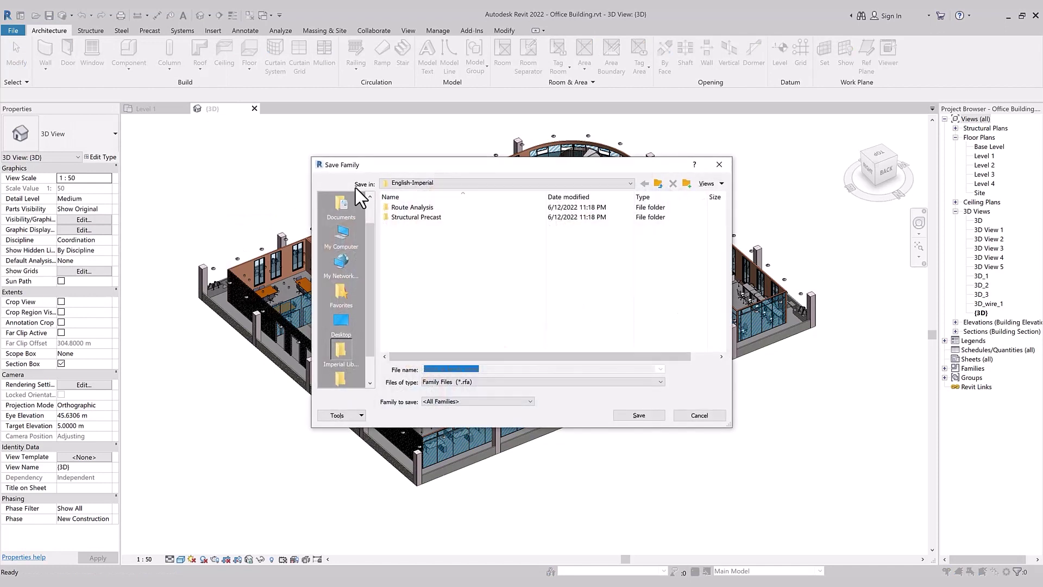
Step: Browse to Desktop\04-Advance Revit Template\01-Project, then create and open a new folder 'All'
left_click_drag(380, 164, 254, 160)
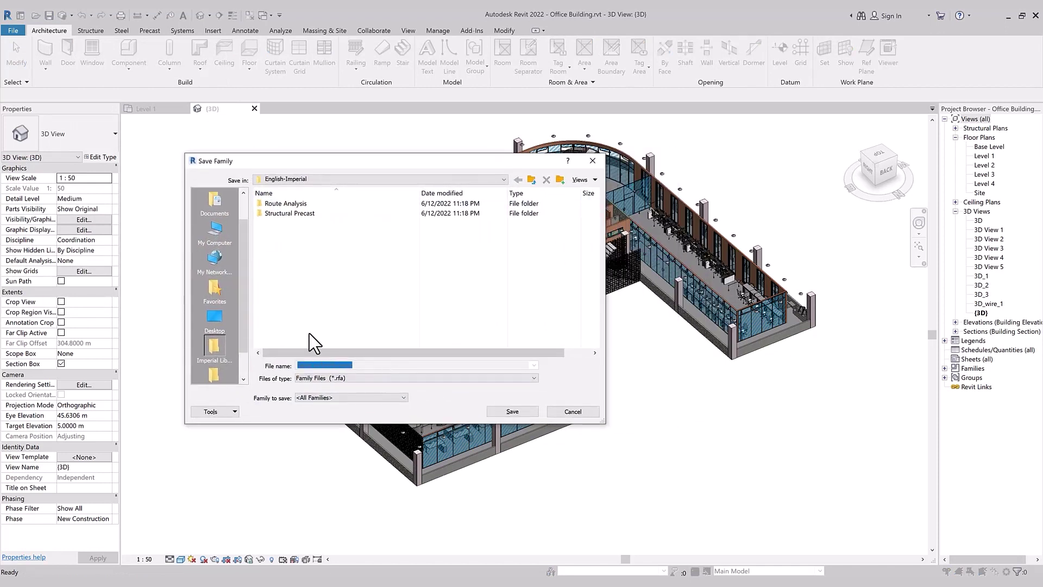
left_click(213, 321)
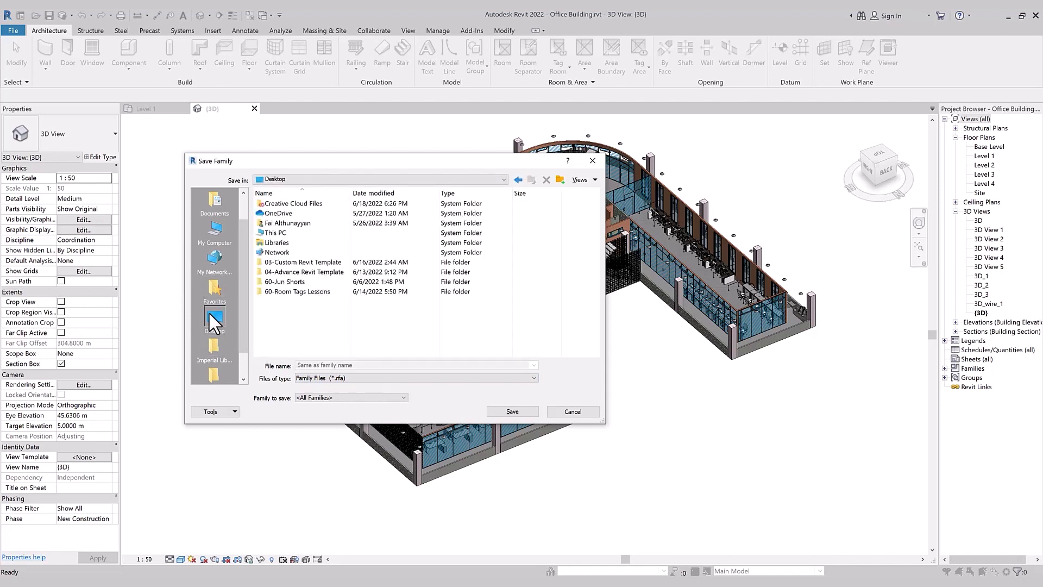
double_click(275, 272)
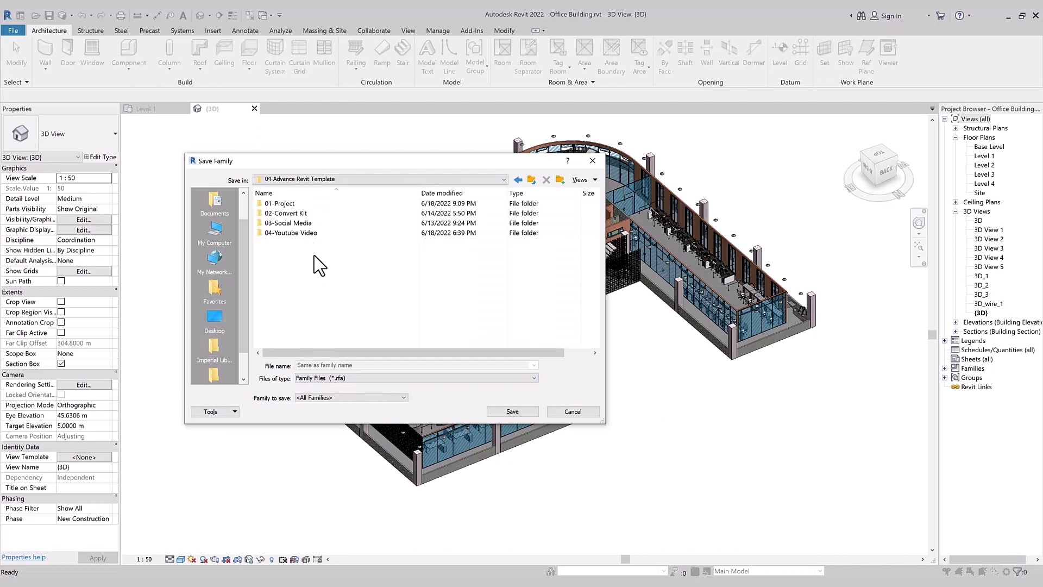
double_click(295, 203)
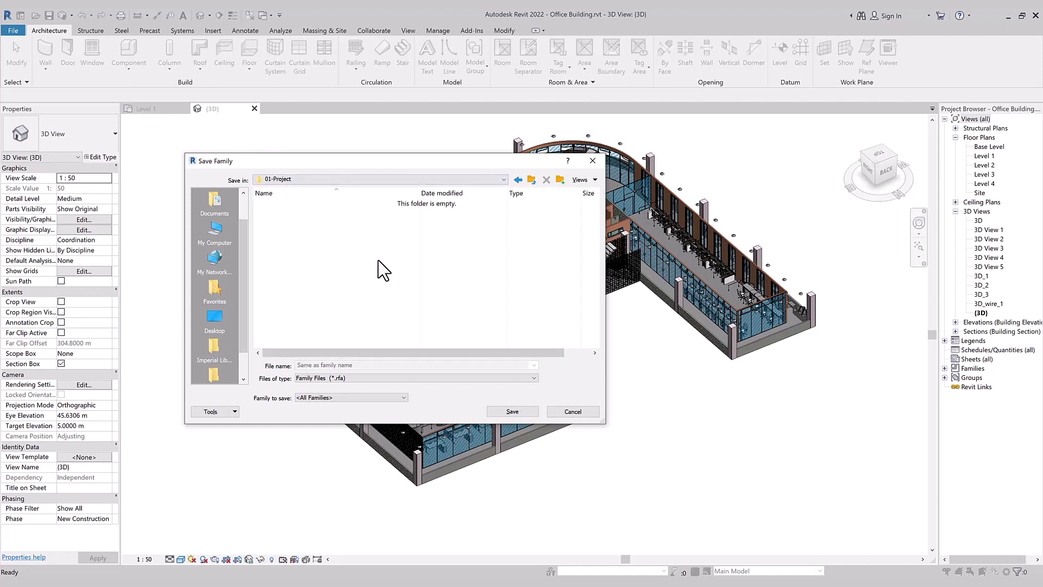
right_click(343, 232)
mouse_move(401, 347)
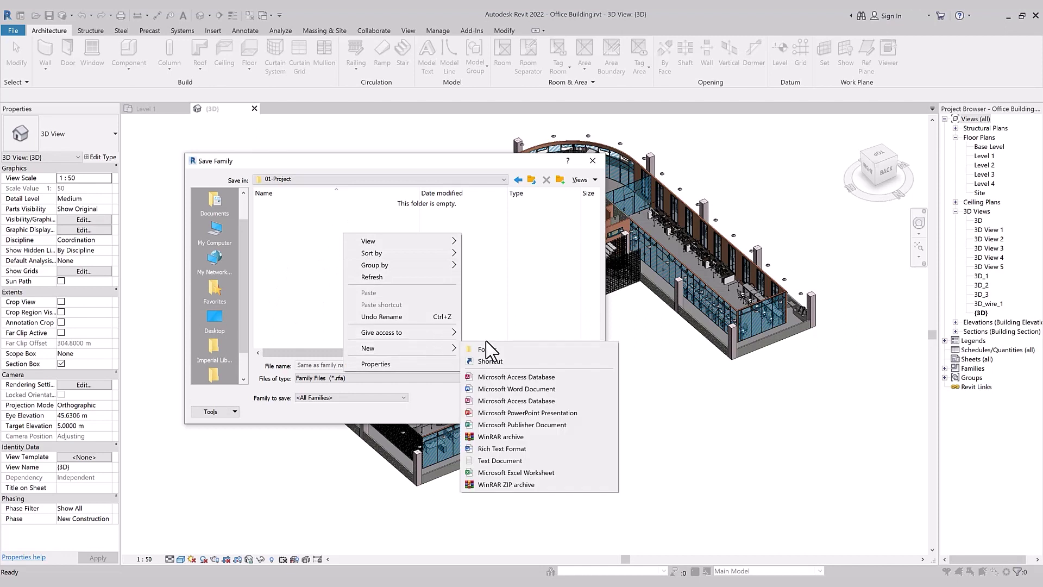
left_click(484, 348)
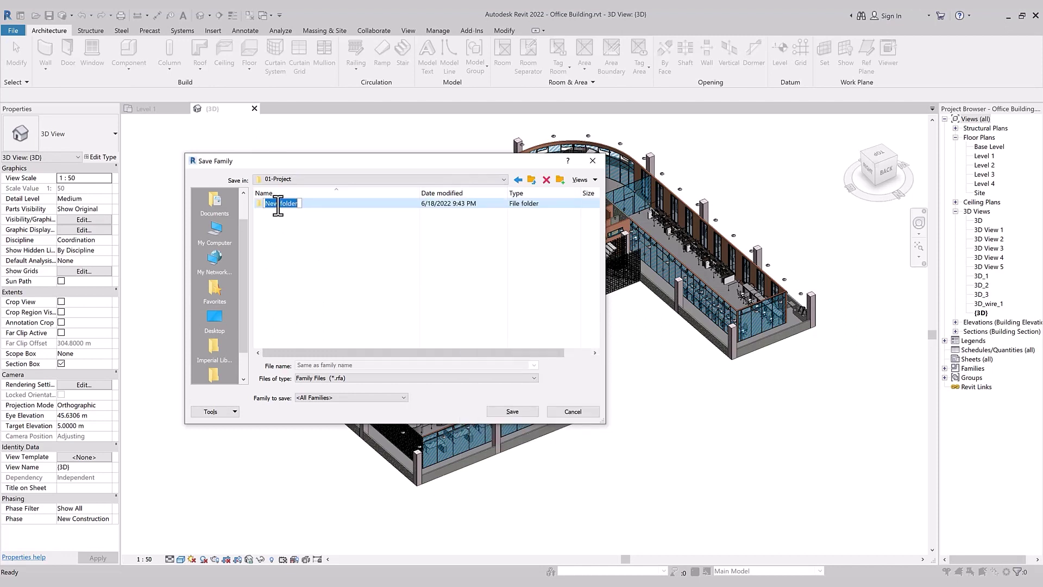
type("All")
double_click(281, 204)
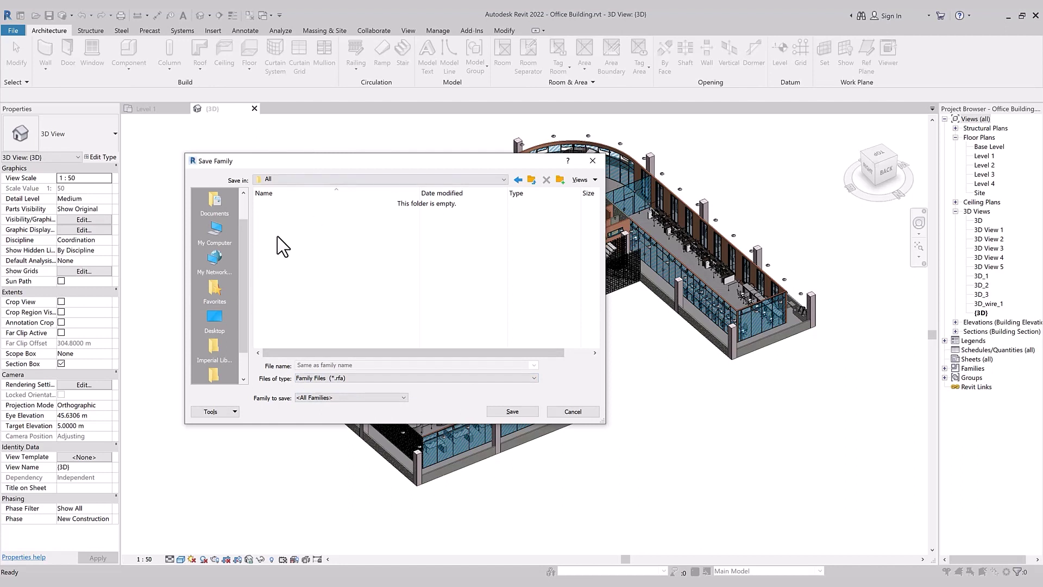
Step: Keep <All Families> selected and save every family into the All folder
left_click(333, 380)
left_click(333, 380)
left_click(309, 398)
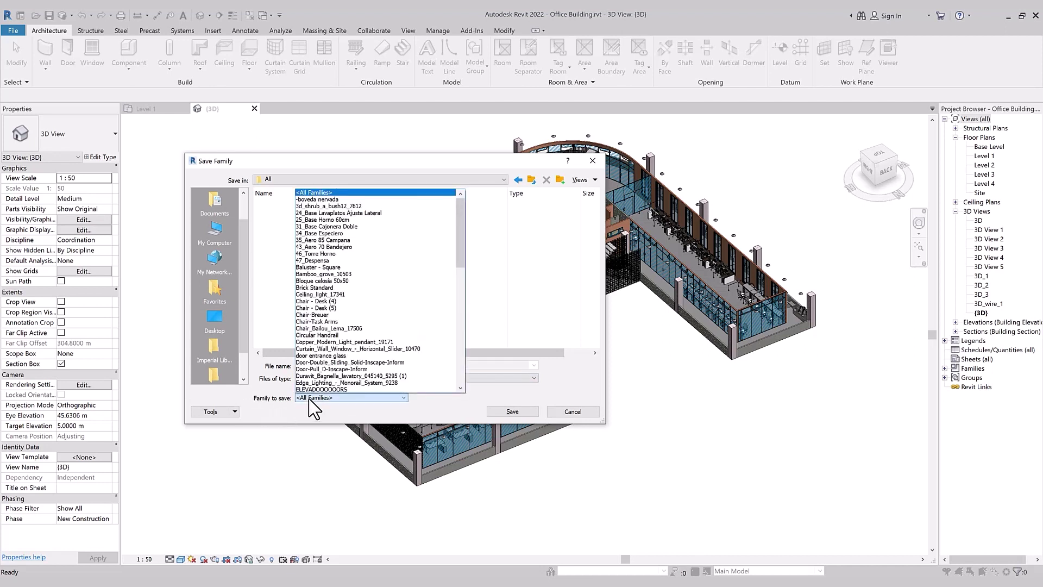
scroll(338, 345, "down", 15)
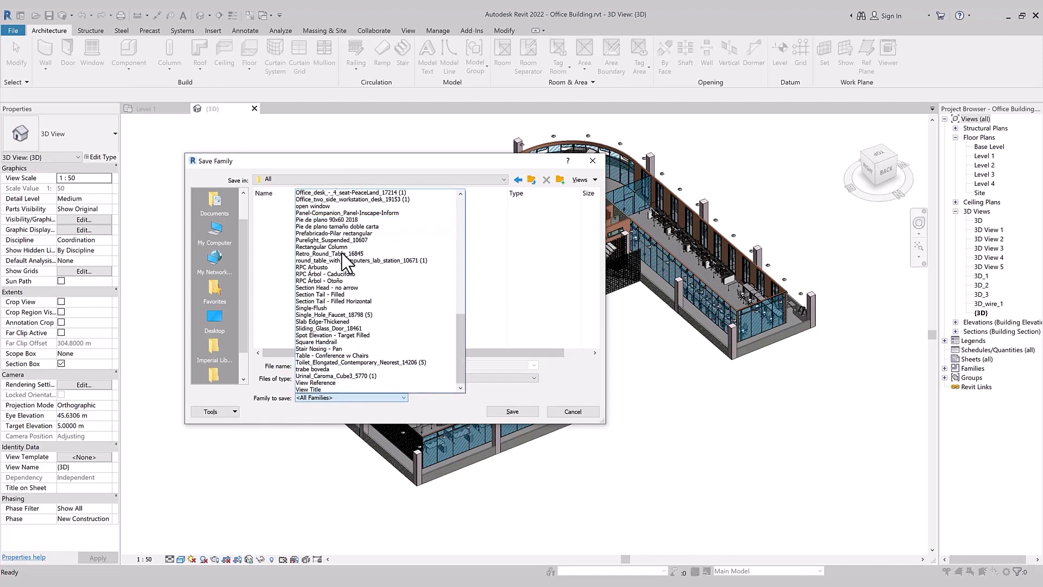
scroll(347, 372, "up", 15)
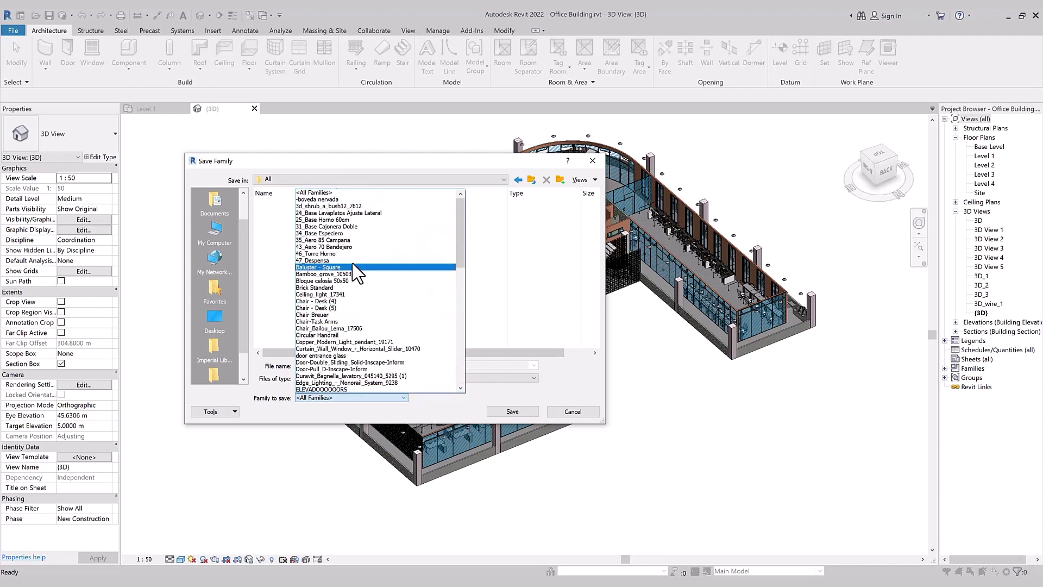
left_click(315, 193)
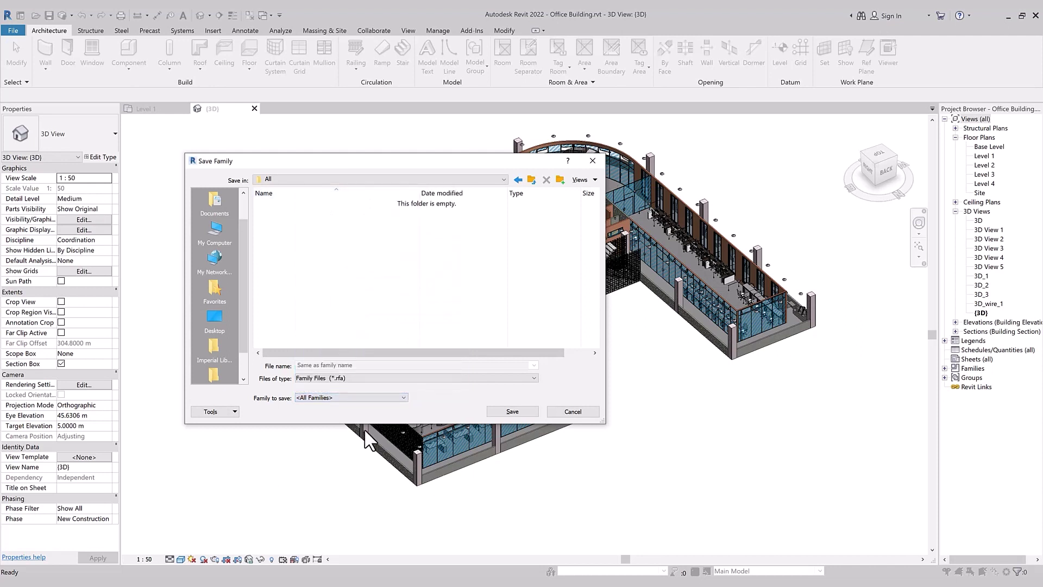
left_click(495, 412)
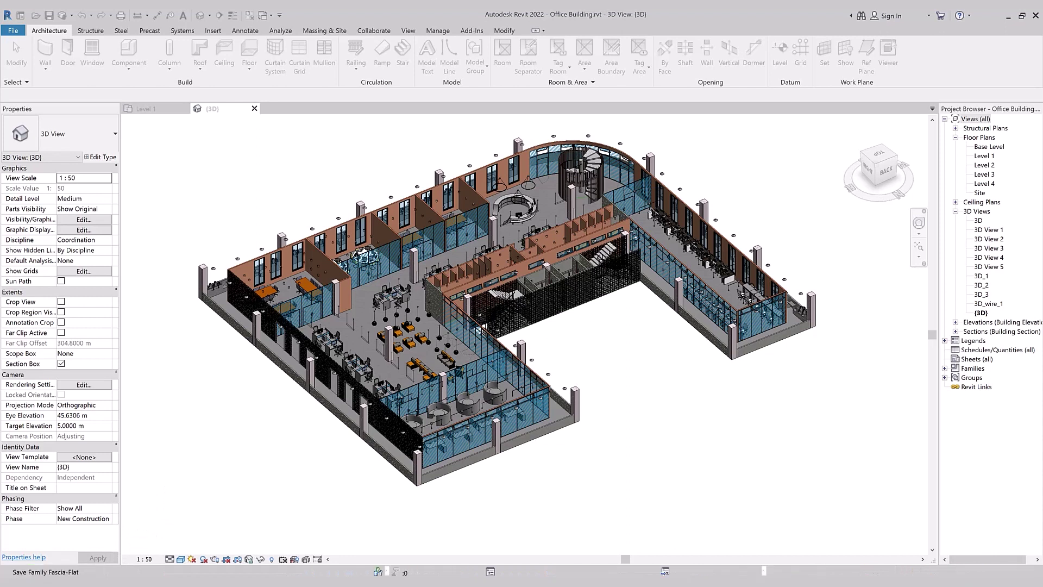
Step: Switch to File Explorer and open the All folder with the 79 saved .rfa files
key("alt+Tab")
double_click(260, 181)
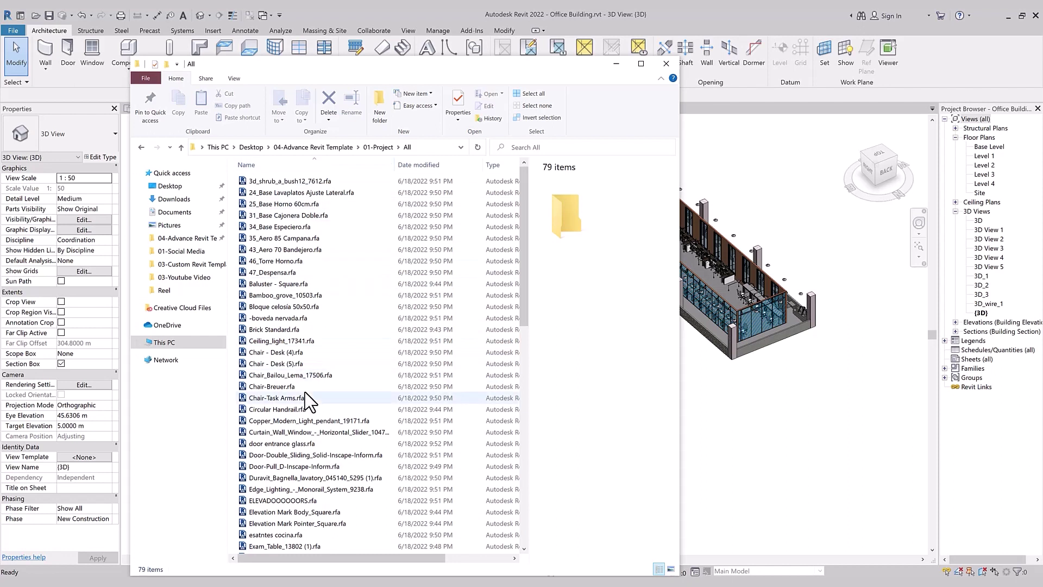
Step: Move File Explorer aside and return to Template1's Level 1 floor plan in Revit
scroll(297, 239, "down", 15)
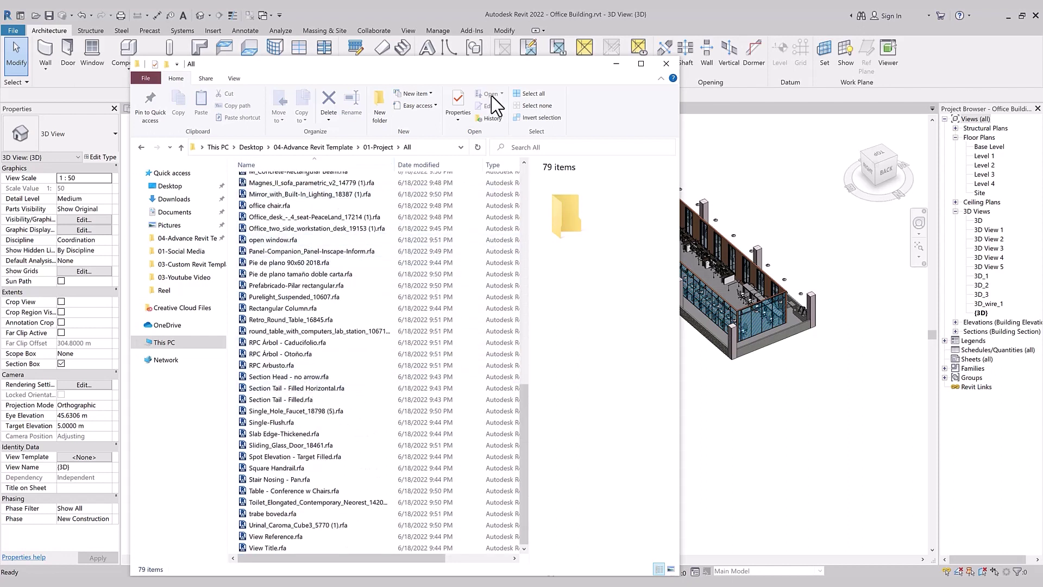
left_click_drag(478, 71, 744, 131)
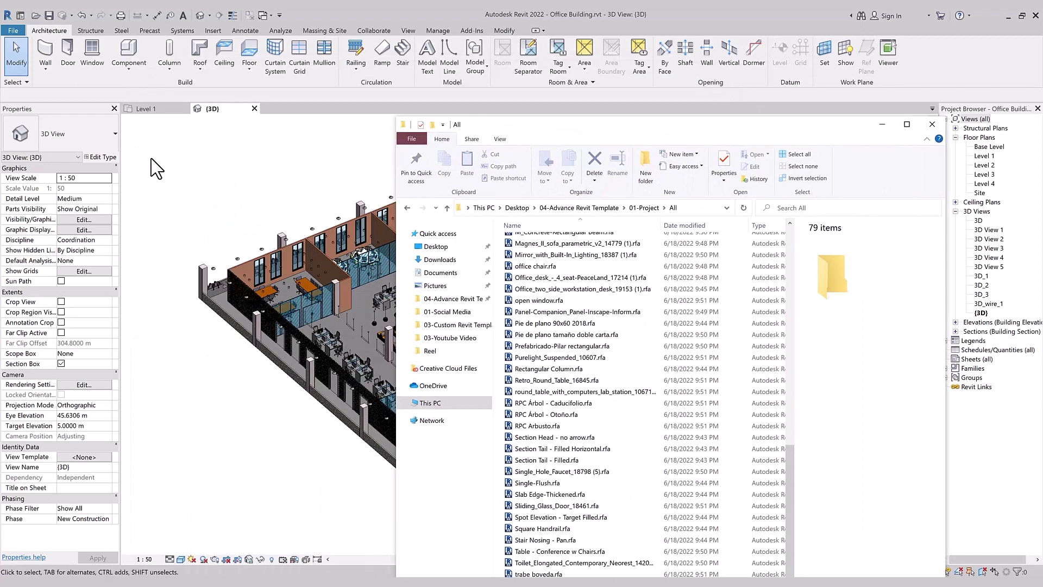
left_click(153, 112)
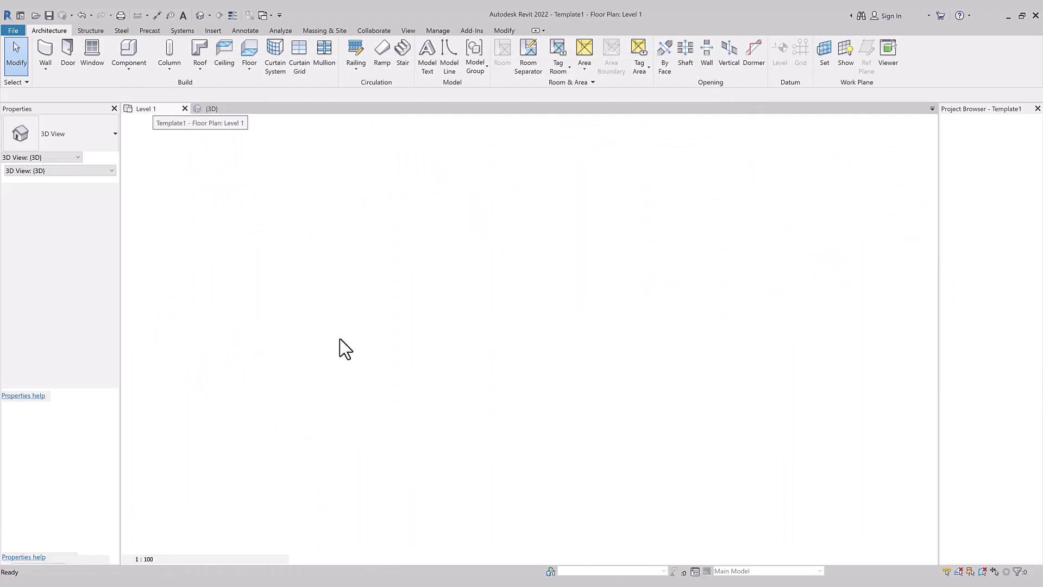
Step: Start the Door tool, agree to load a family, and browse to 01-Project\All
left_click(70, 51)
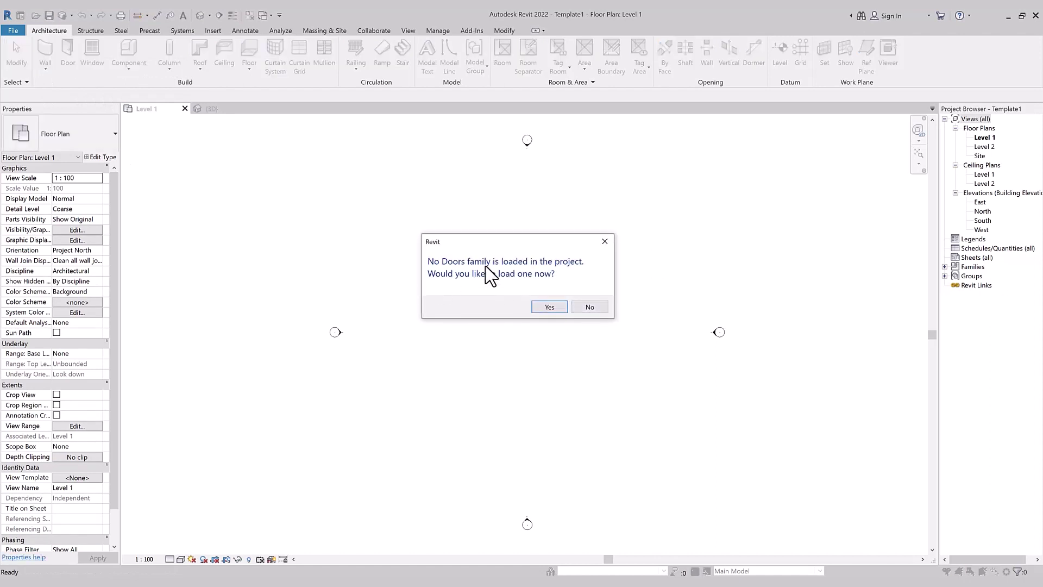
left_click(547, 307)
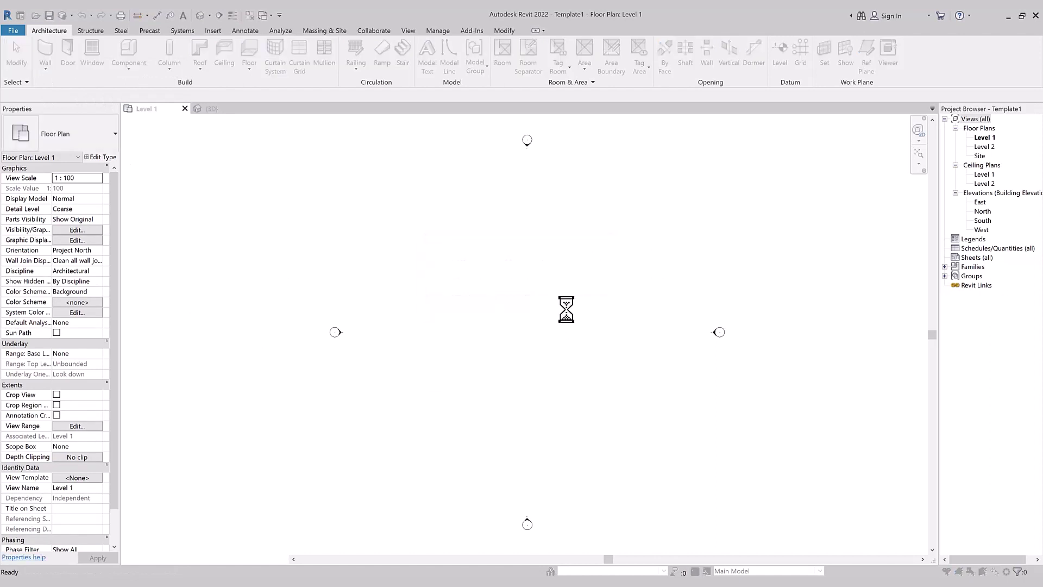
left_click(346, 359)
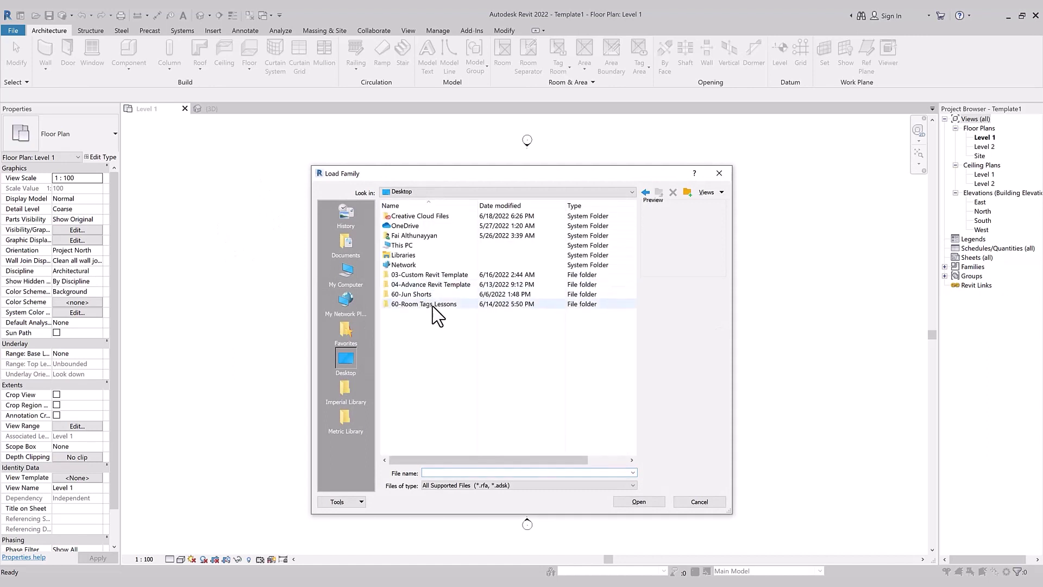
double_click(423, 280)
double_click(416, 216)
double_click(422, 217)
Step: Load door entrance glass.rfa from the All folder, then exit door placement
scroll(459, 274, "down", 5)
scroll(459, 286, "down", 3)
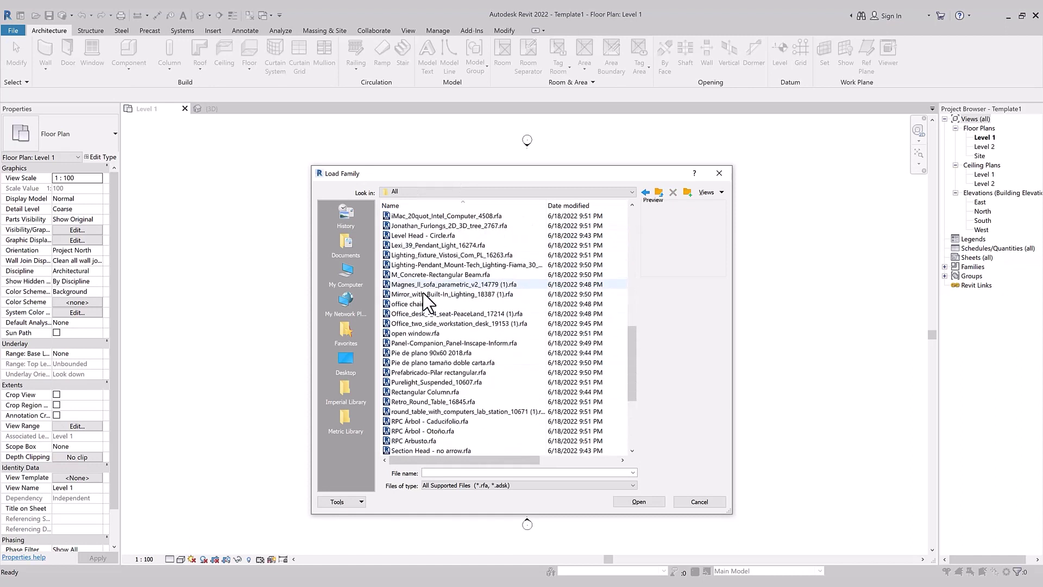
left_click(406, 306)
scroll(406, 308, "up", 5)
left_click(413, 216)
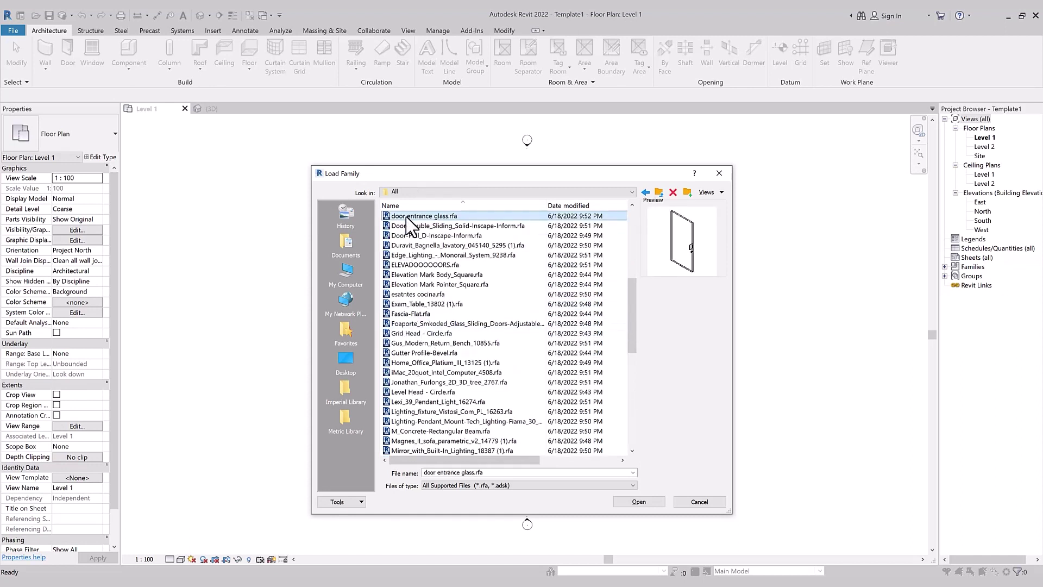
left_click(638, 501)
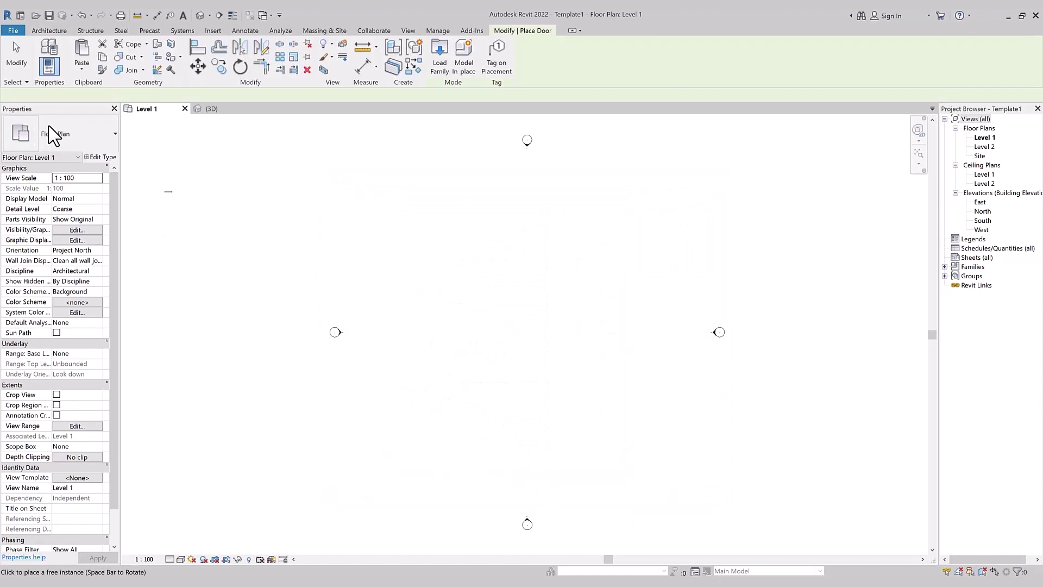
key("Escape")
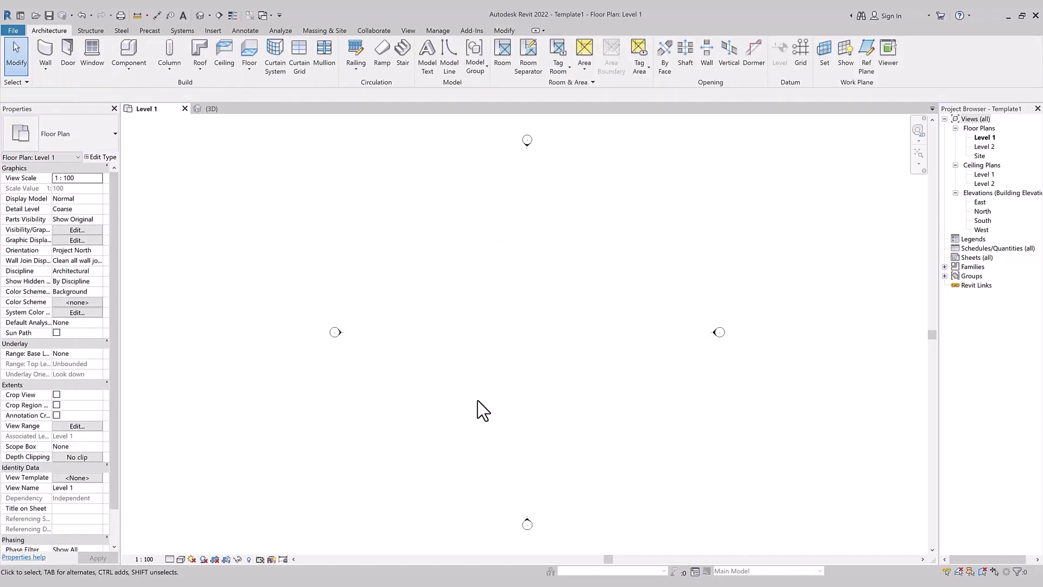
Step: Drag Door-Double_Sliding_Solid-Inscape-Inform and Door-Pull_D-Inscape-Inform.rfa into Revit, overwriting existing versions
key("alt+Tab")
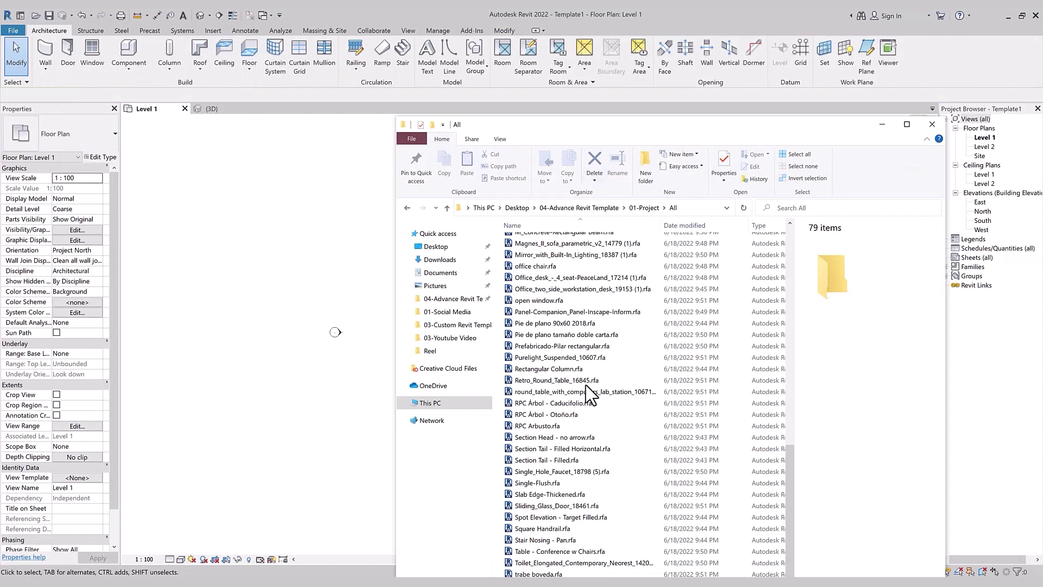
scroll(638, 231, "down", 5)
left_click_drag(634, 120, 629, 55)
scroll(624, 191, "up", 10)
scroll(550, 514, "down", 15)
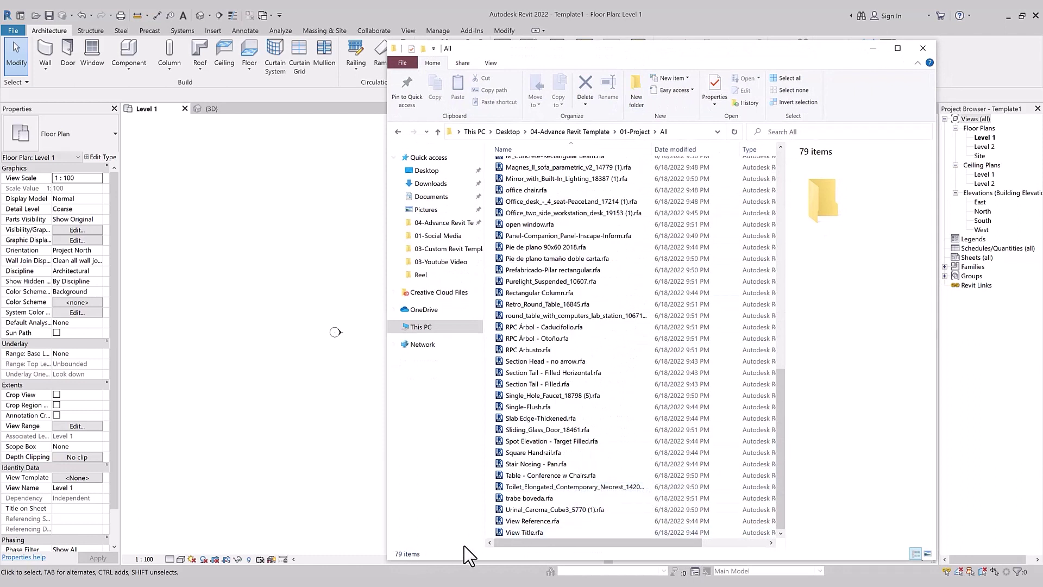
scroll(613, 522, "up", 8)
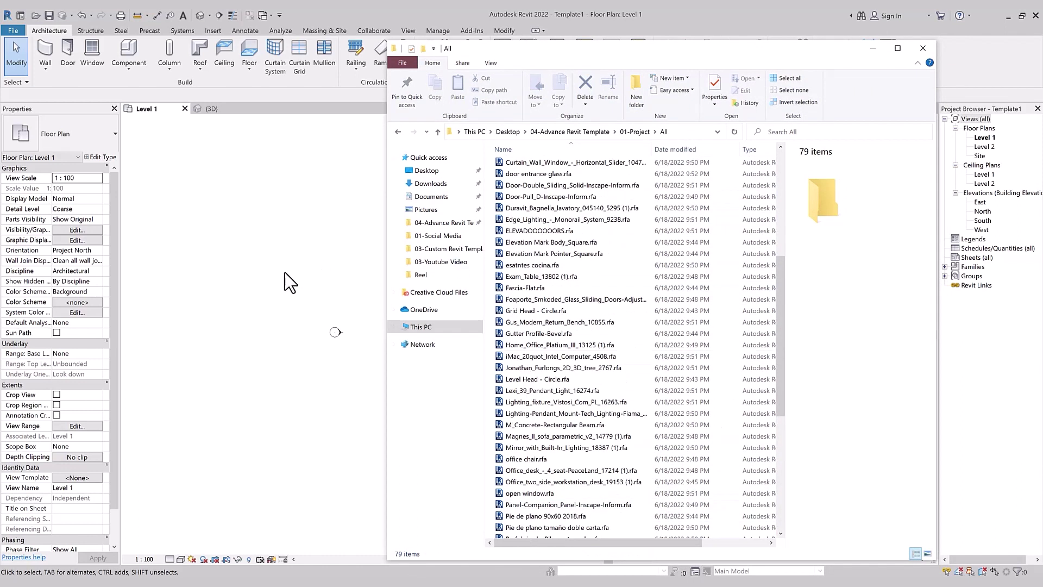
scroll(561, 283, "up", 5)
left_click(561, 266)
key("d")
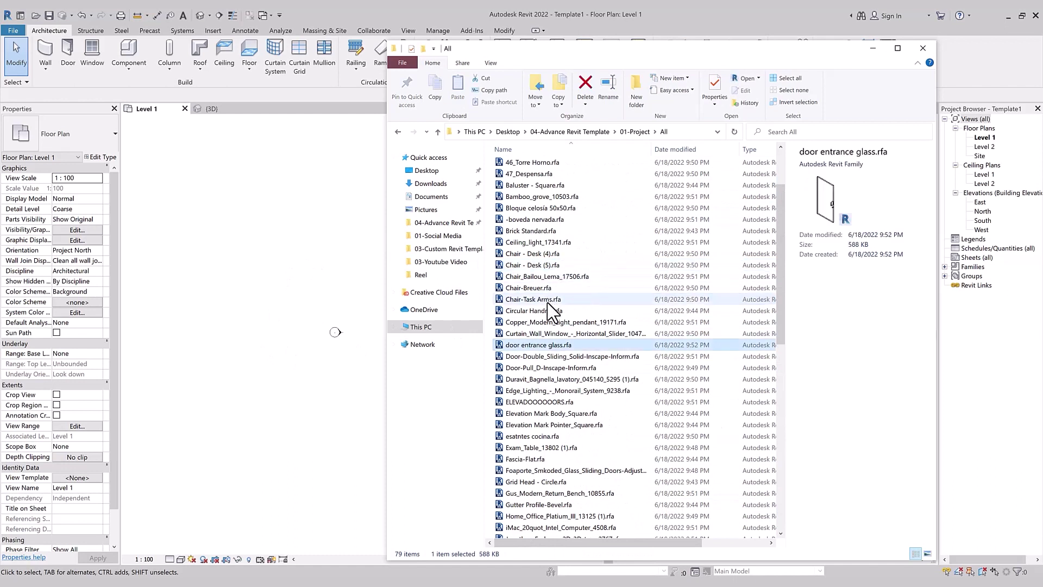
left_click(531, 357)
left_click(528, 368, "ctrl")
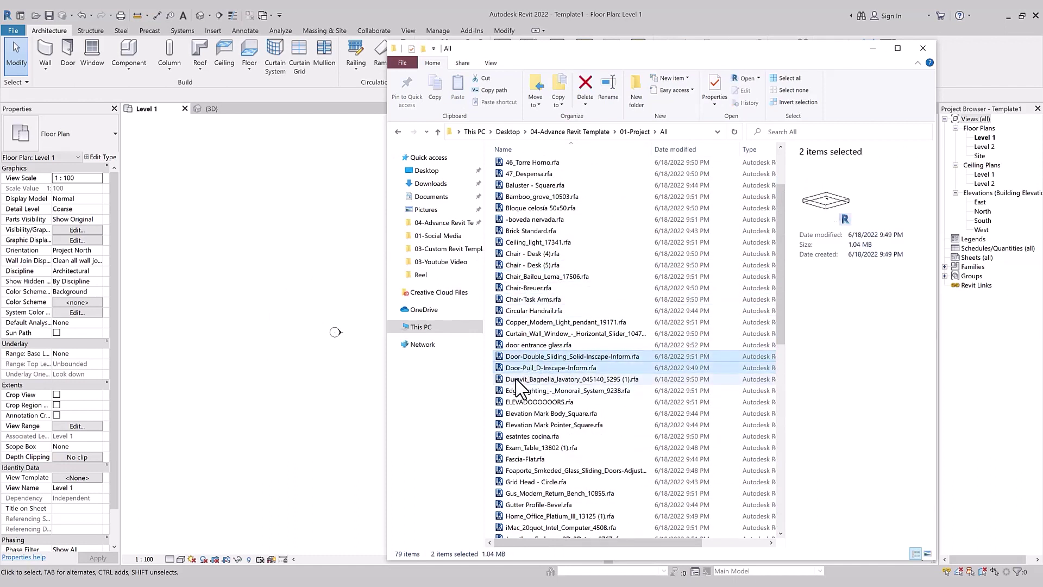
left_click_drag(529, 358, 333, 302)
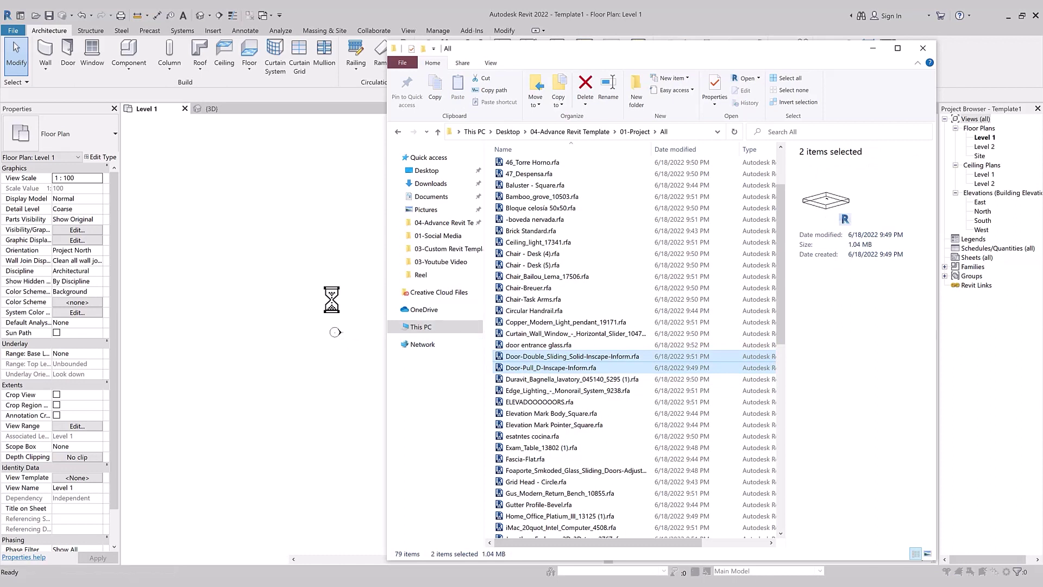
left_click(473, 205)
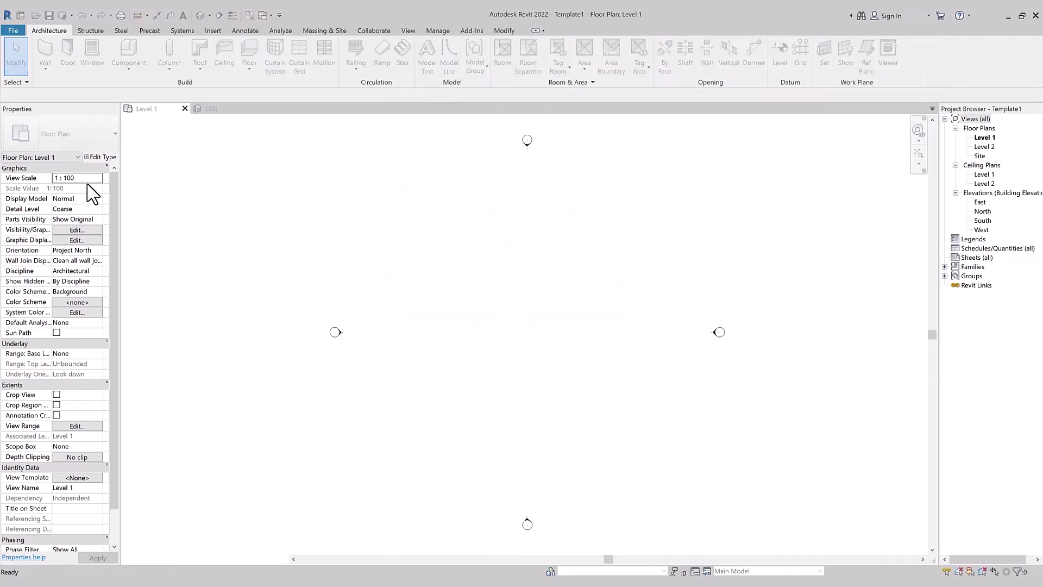
Step: Check the newly available door types, then return to the Office Building {3D} view
left_click(67, 50)
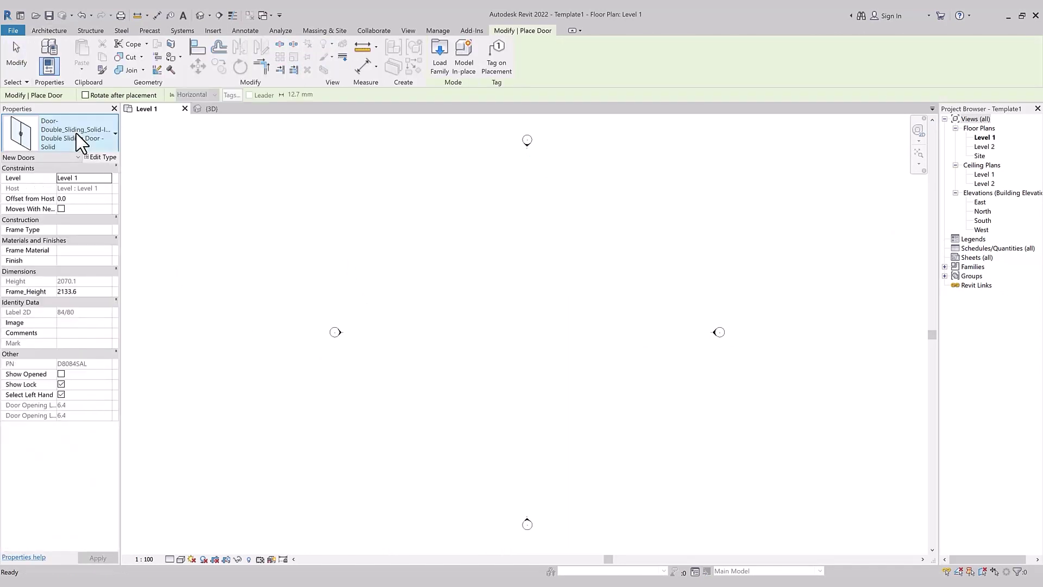
left_click(79, 142)
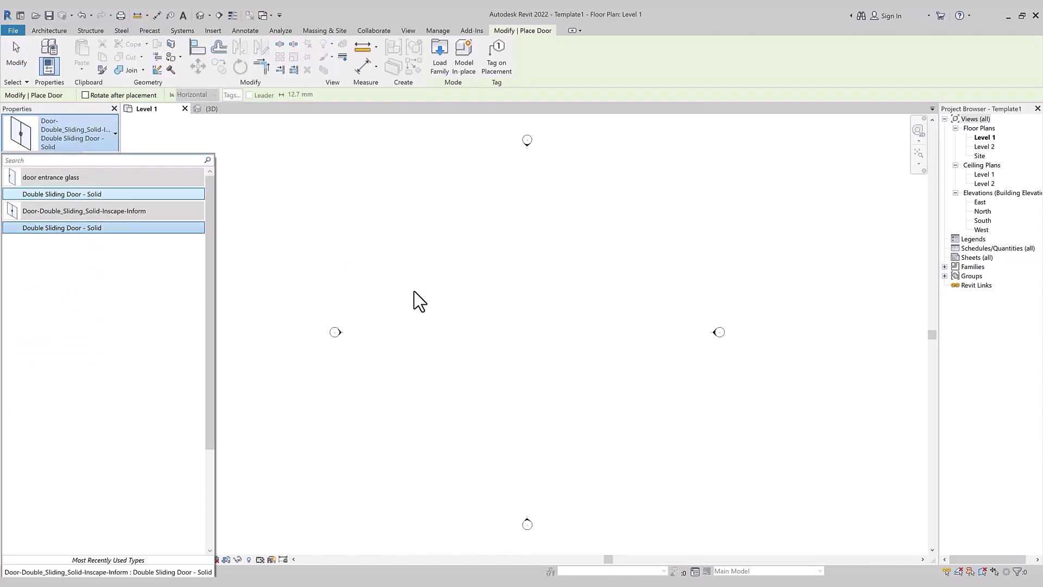
key("Escape")
key("Escape")
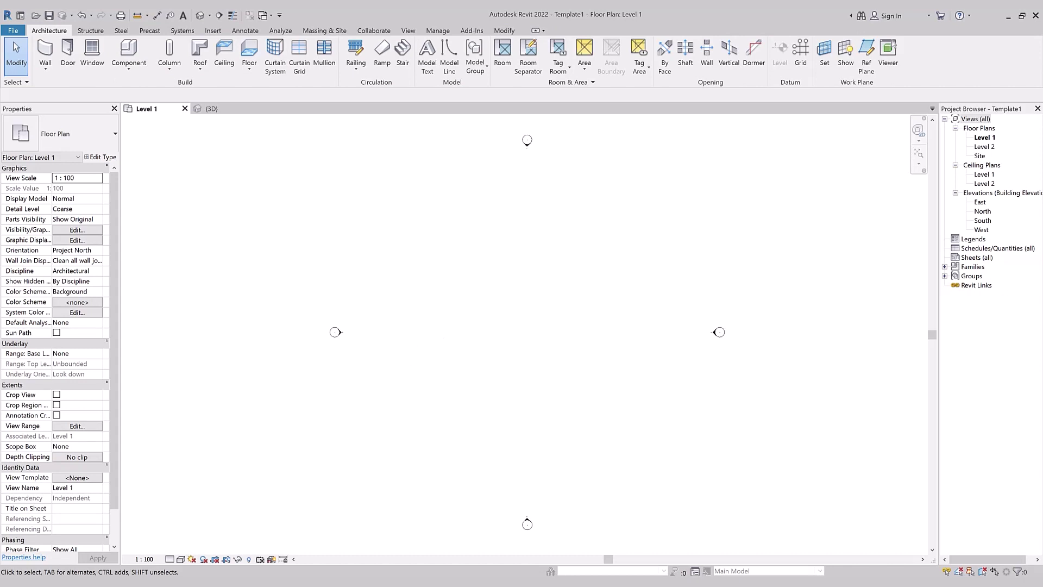
key("alt+Tab")
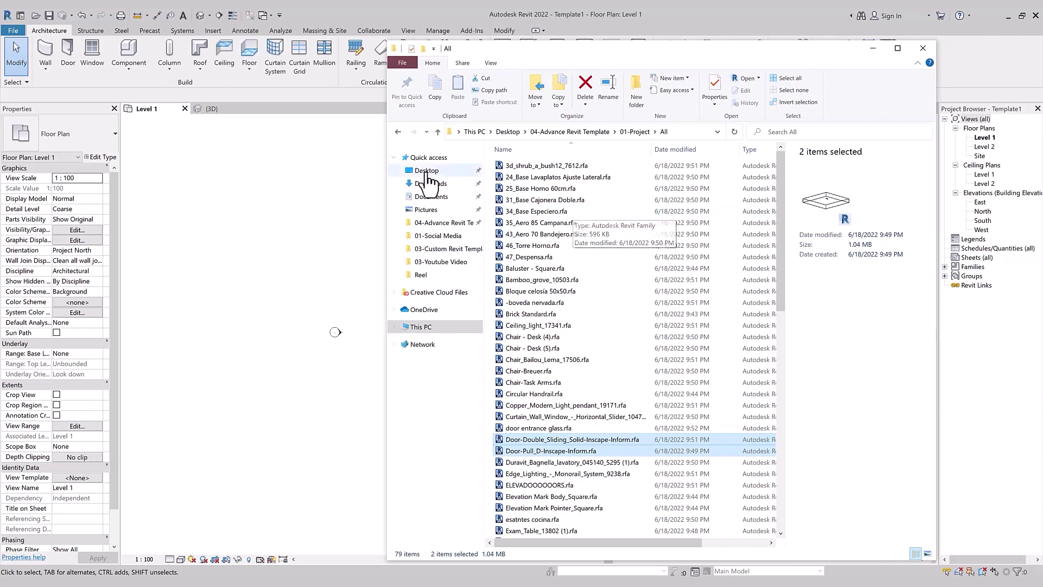
left_click(217, 111)
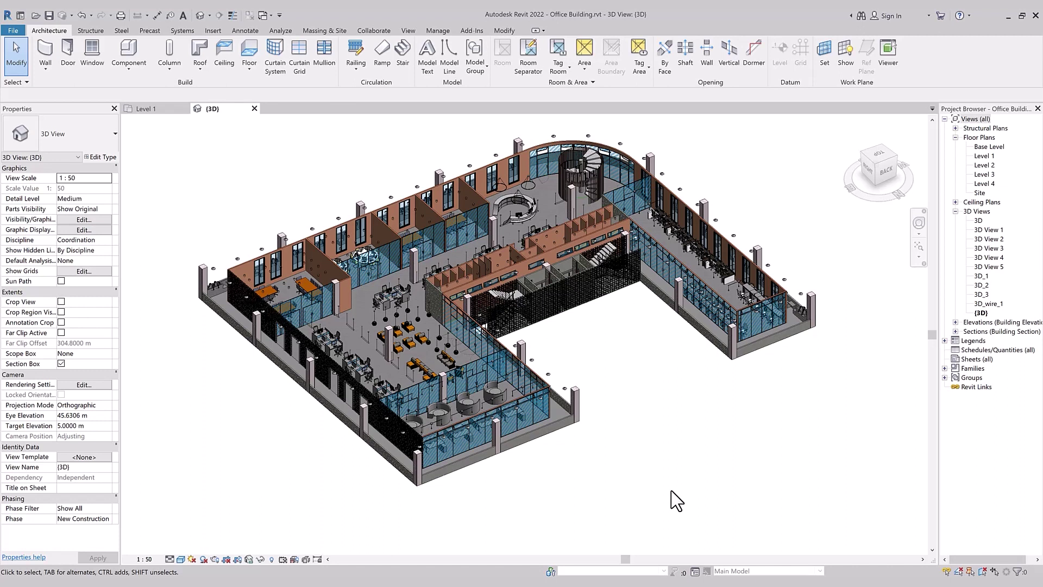
Step: Bring Template1's empty Floor Plan: Level 1 to the front
scroll(492, 448, "up", 1)
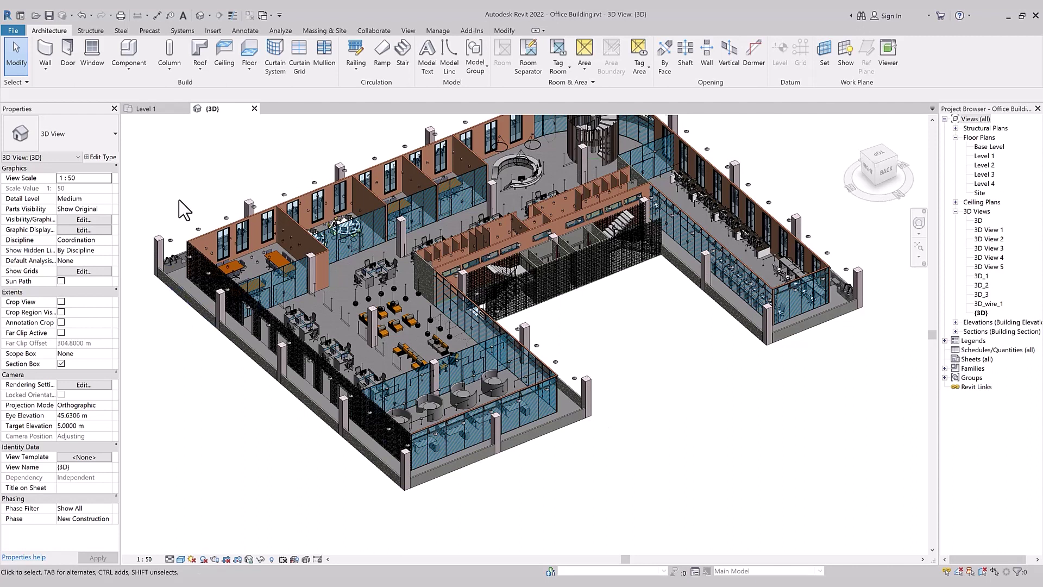
left_click(145, 109)
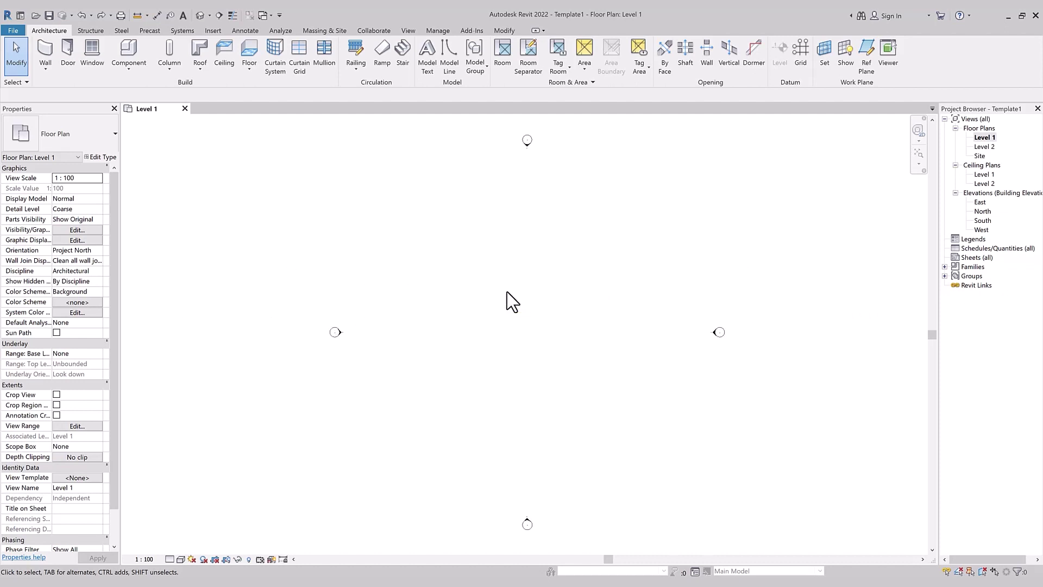
Step: Look through the view shortcut menu and View tab interface options without changing anything
right_click(690, 250)
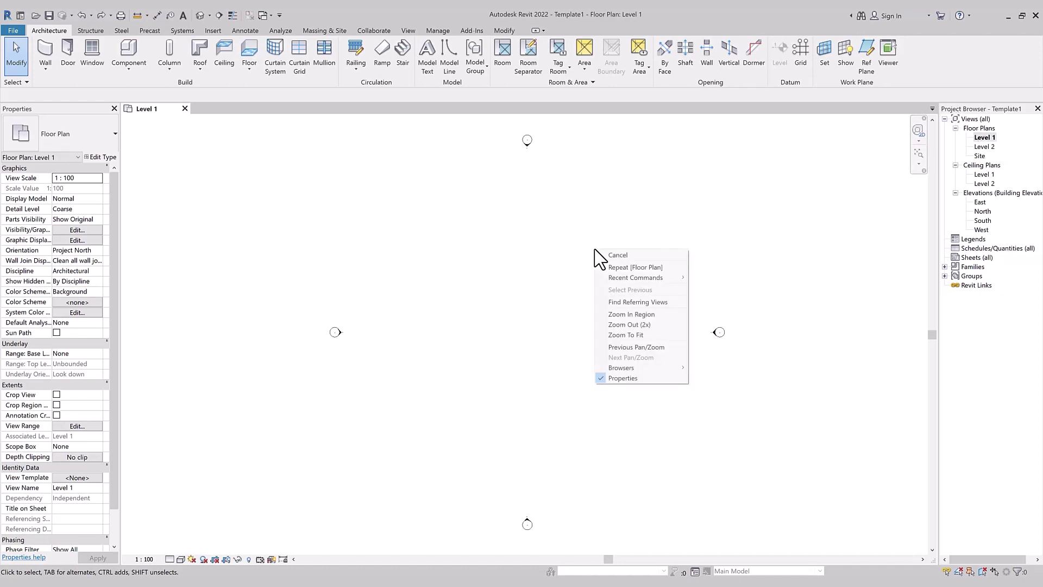
mouse_move(643, 368)
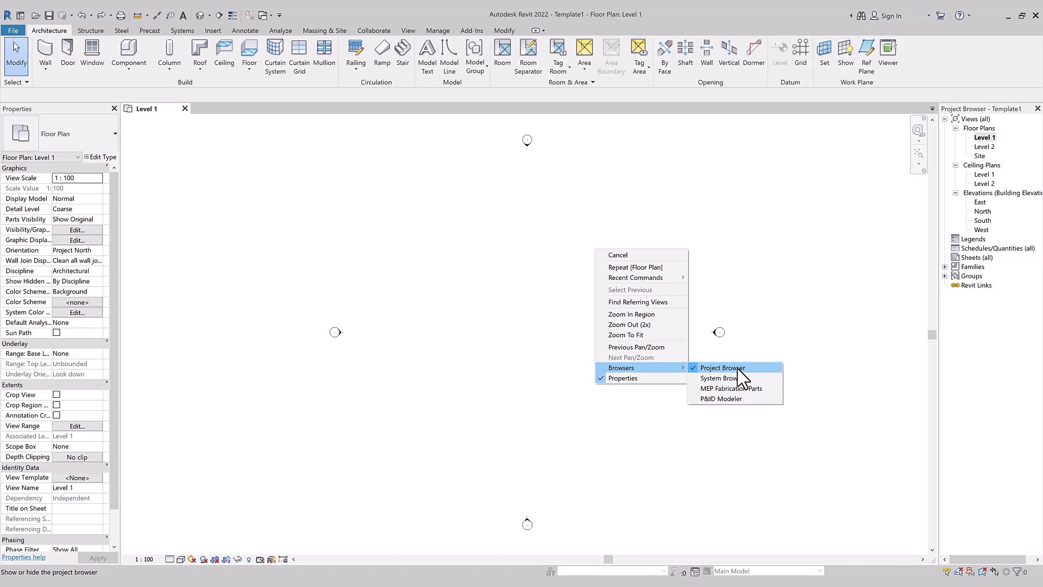
left_click(775, 202)
left_click(410, 31)
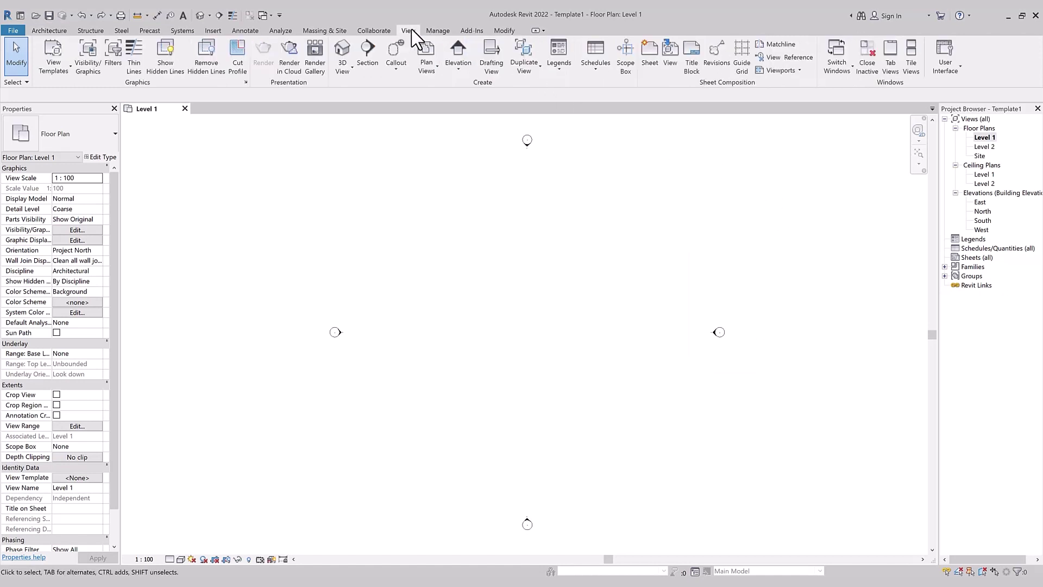
left_click(945, 57)
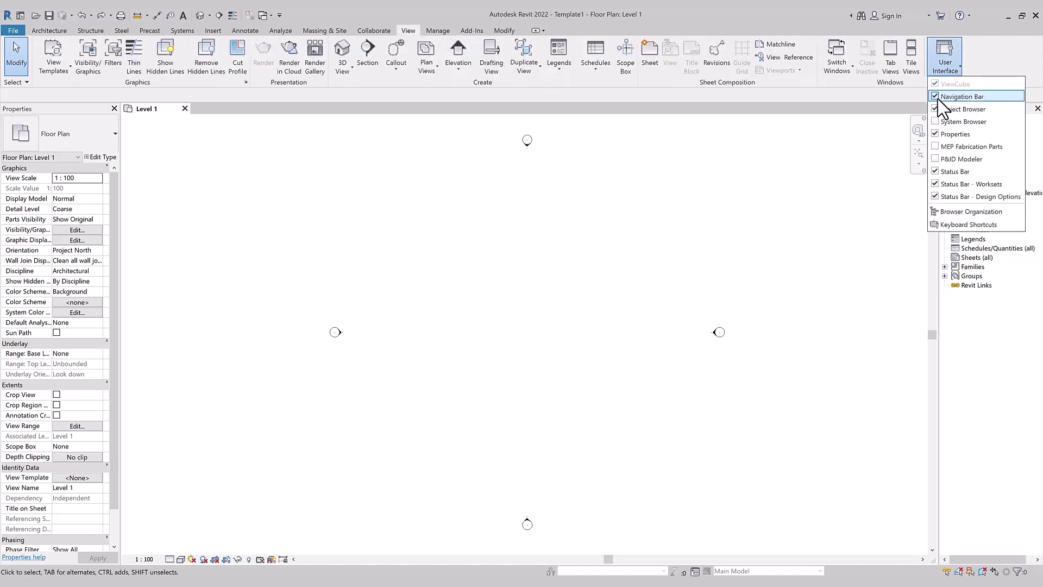
left_click(560, 290)
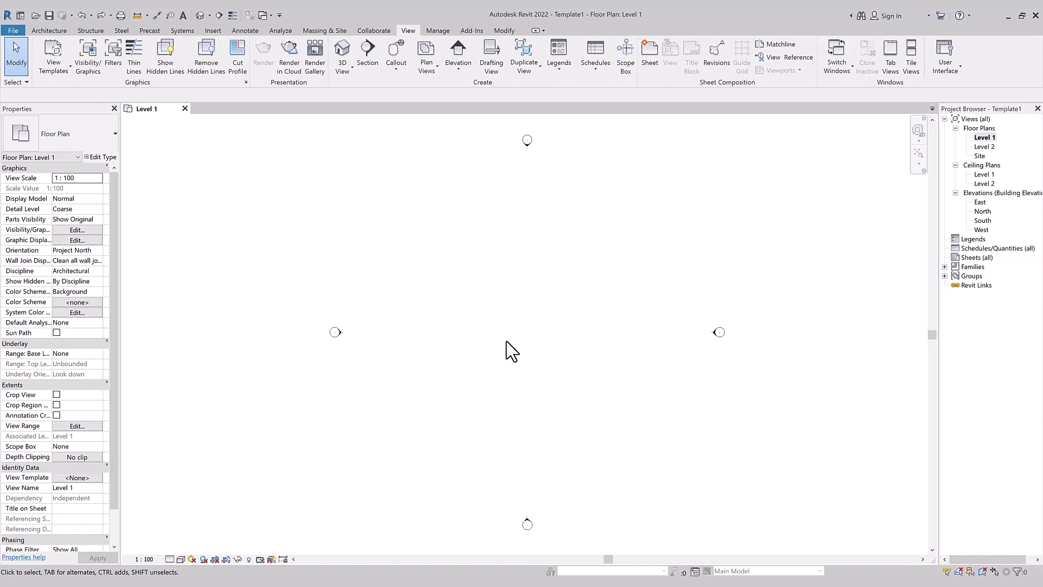
Step: Open Browser Organization for Views (all) and select the Discipline scheme
left_click(969, 119)
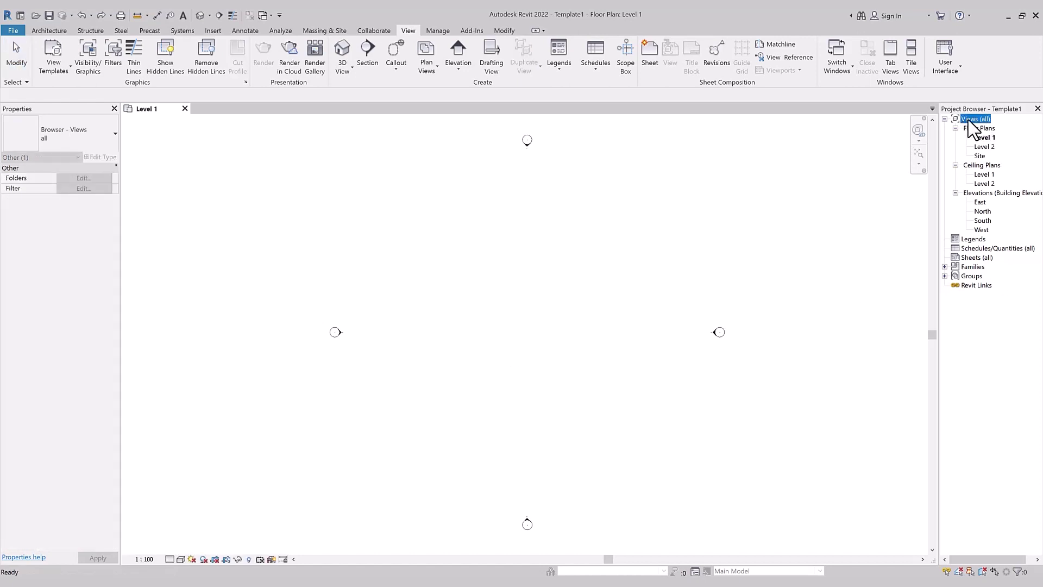
right_click(970, 122)
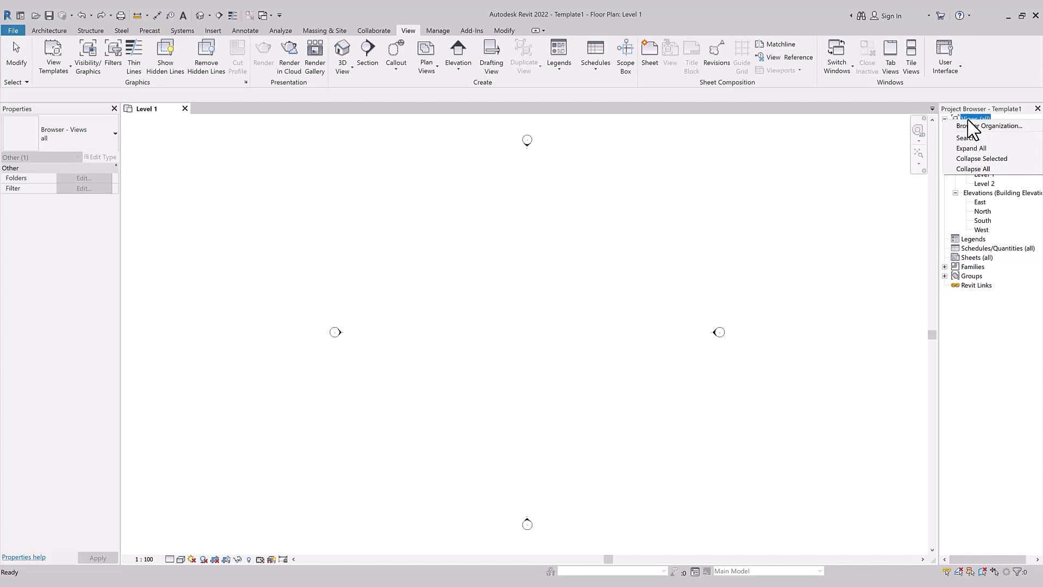
left_click(981, 128)
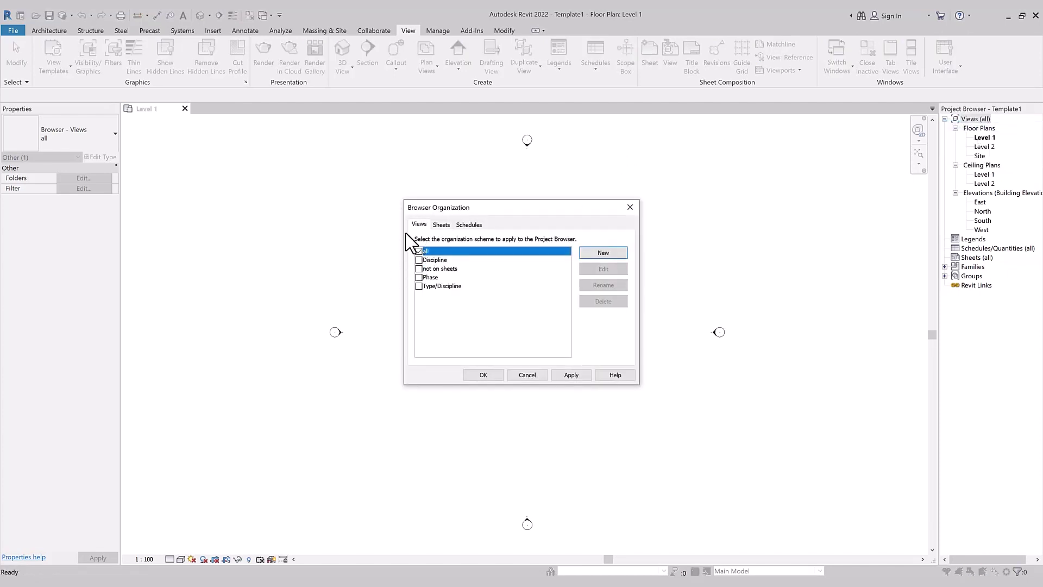
left_click(419, 259)
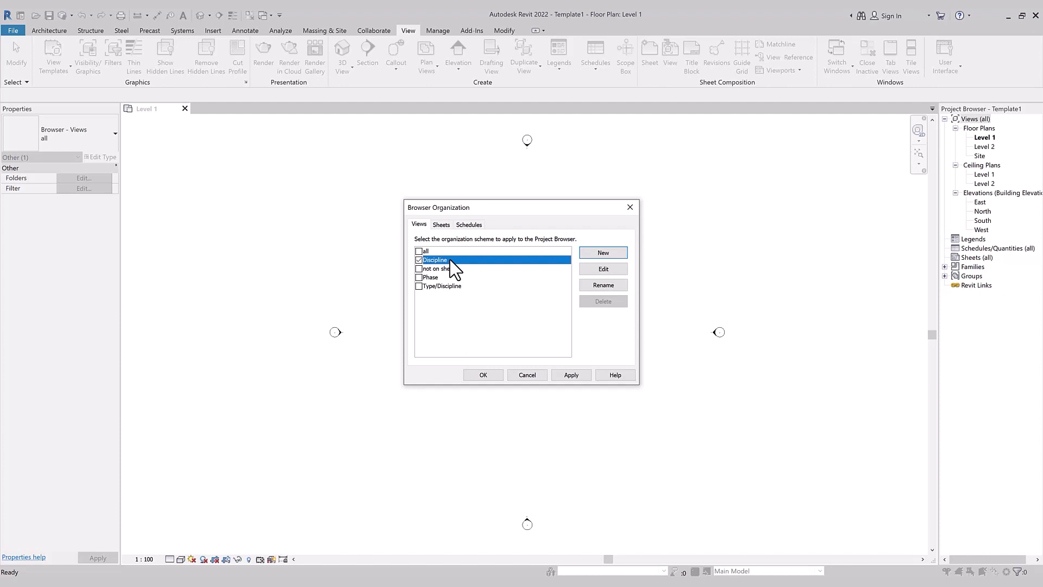
Step: Review the Discipline scheme's rules (no filter, group by Discipline, all characters) and apply it
left_click(623, 270)
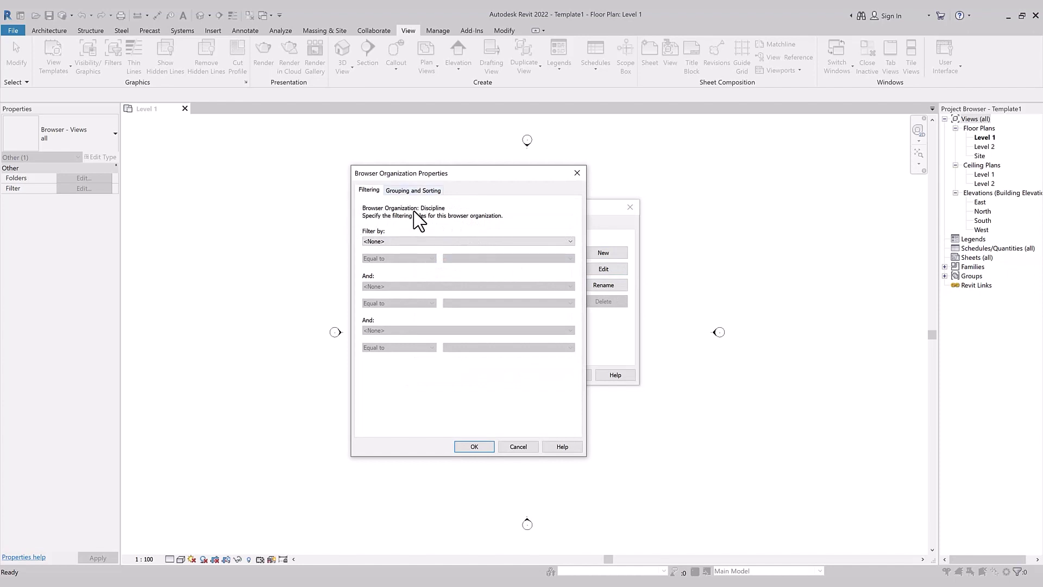
left_click(391, 238)
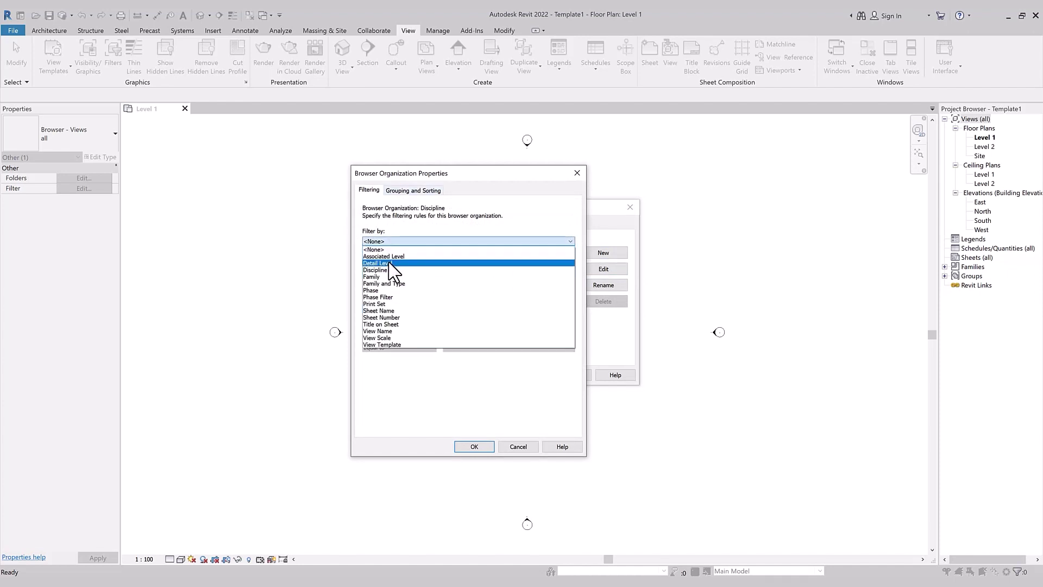
left_click(391, 241)
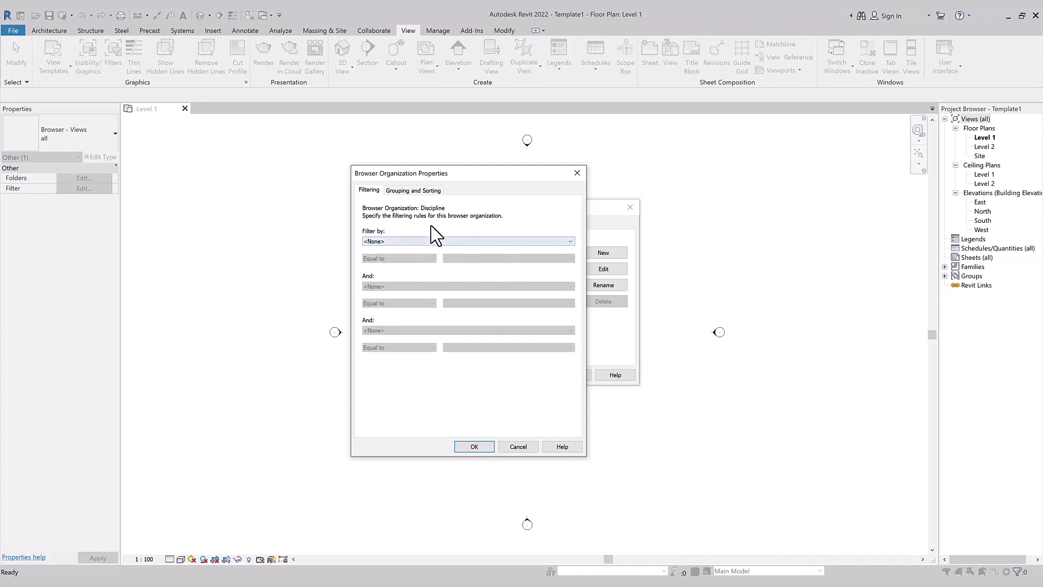
left_click(414, 190)
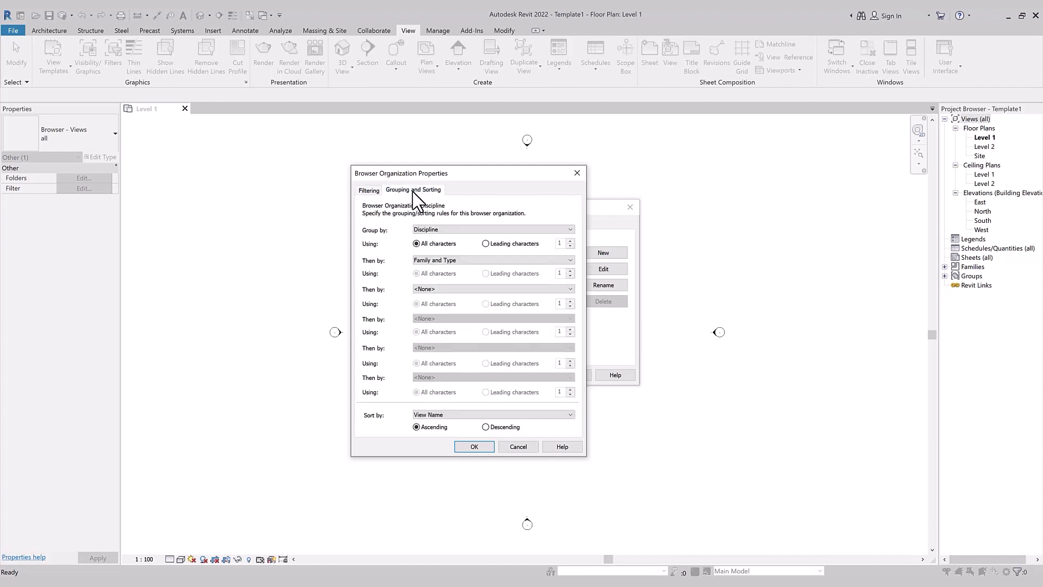
left_click(469, 231)
left_click(469, 231)
left_click(486, 245)
left_click(439, 244)
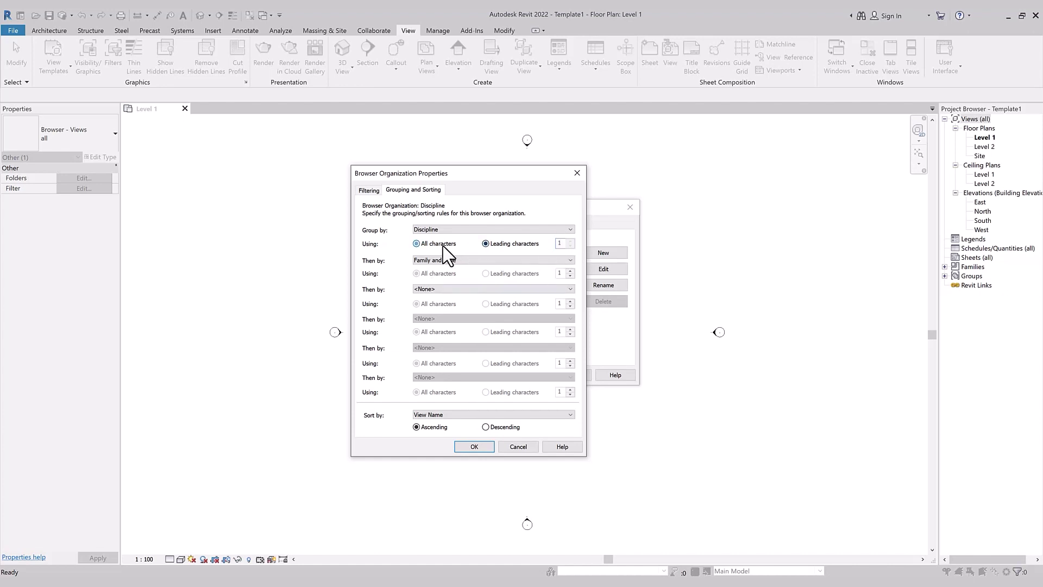
left_click(478, 449)
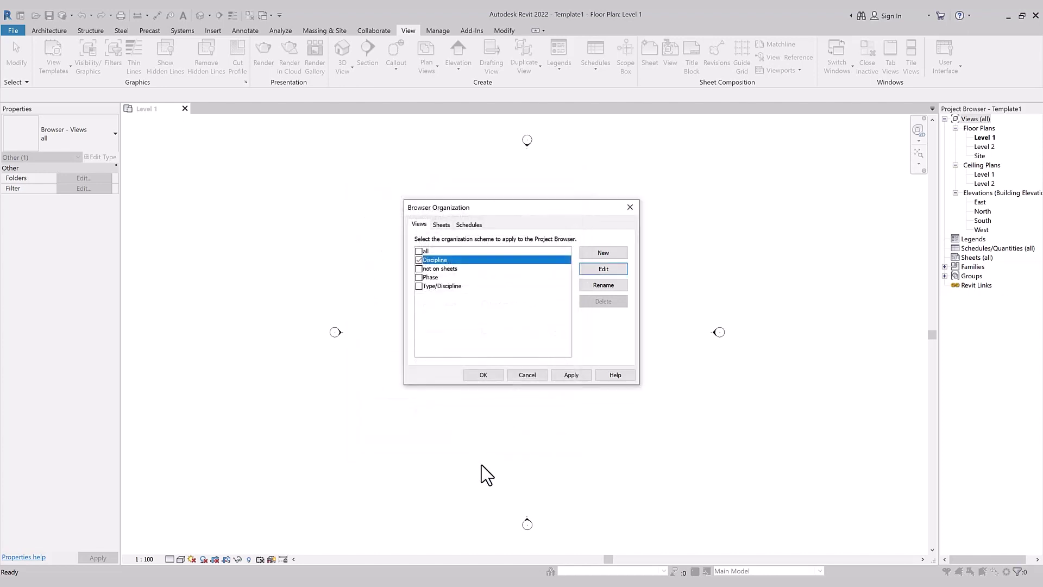
left_click(475, 378)
left_click(981, 128)
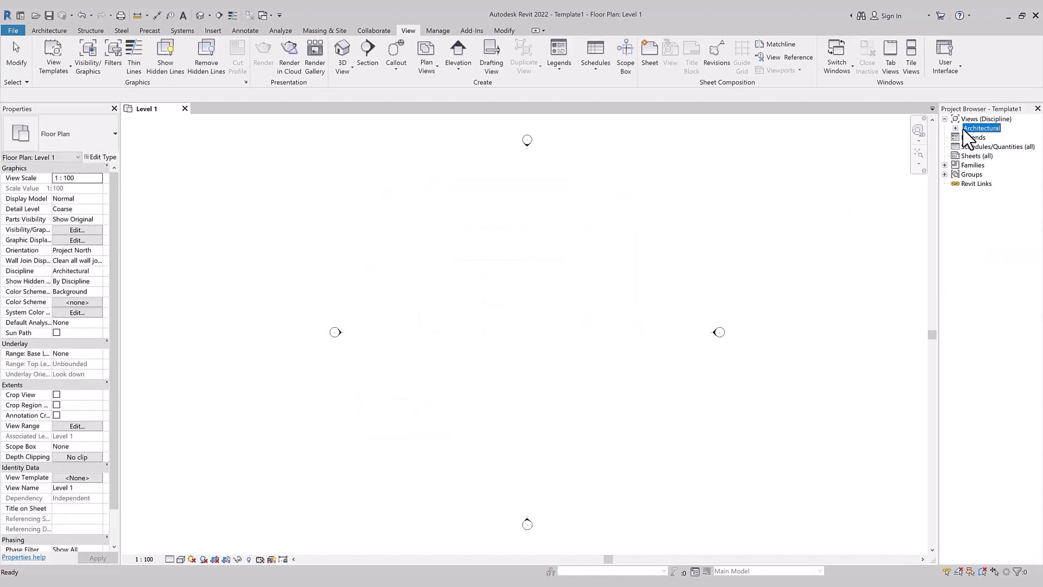
Step: Duplicate the Level 1 ceiling plan with detailing
left_click(956, 128)
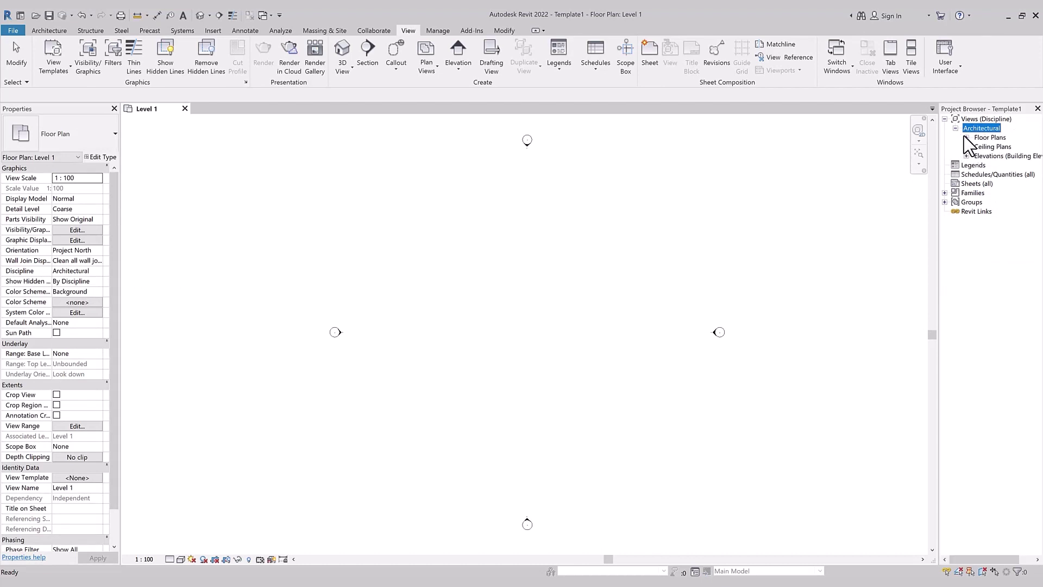
left_click(966, 137)
left_click(966, 174)
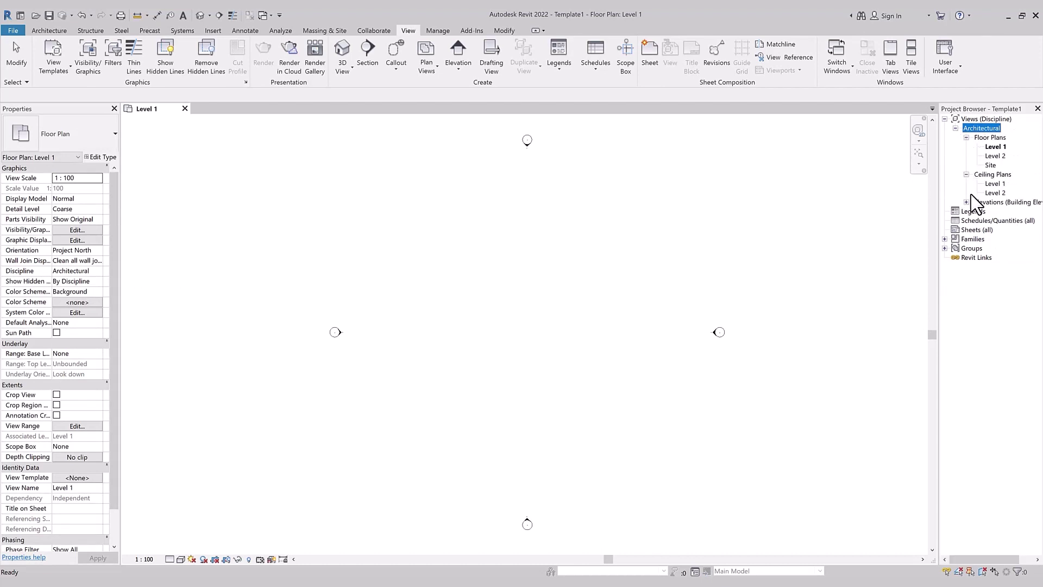
left_click(966, 202)
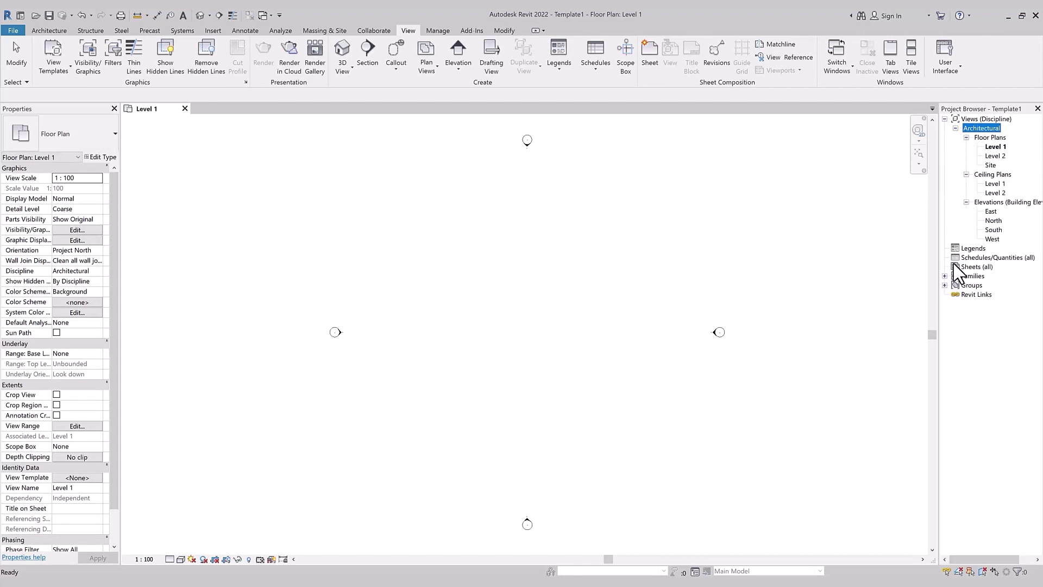
left_click(594, 267)
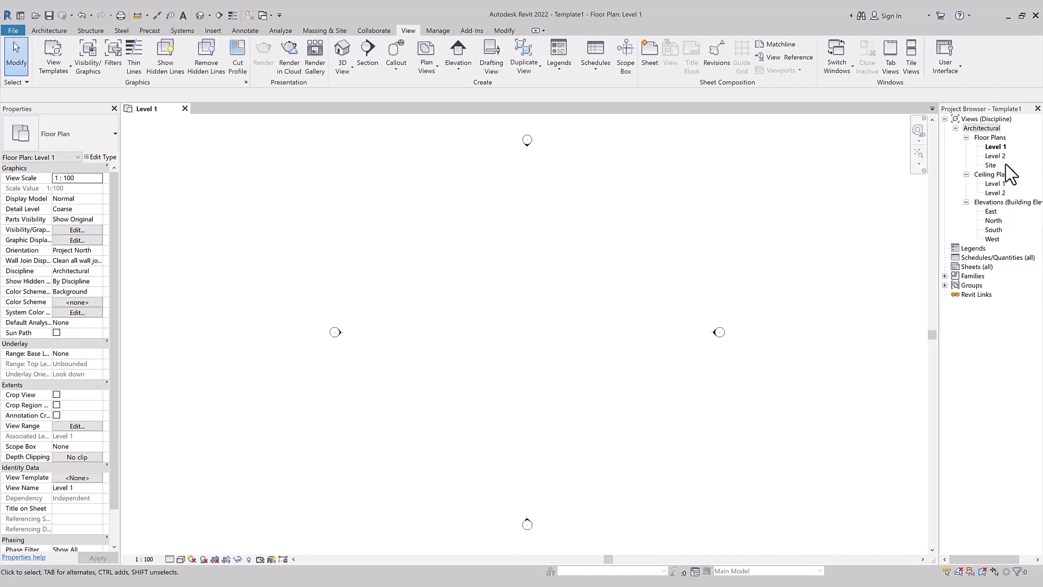
left_click(995, 184)
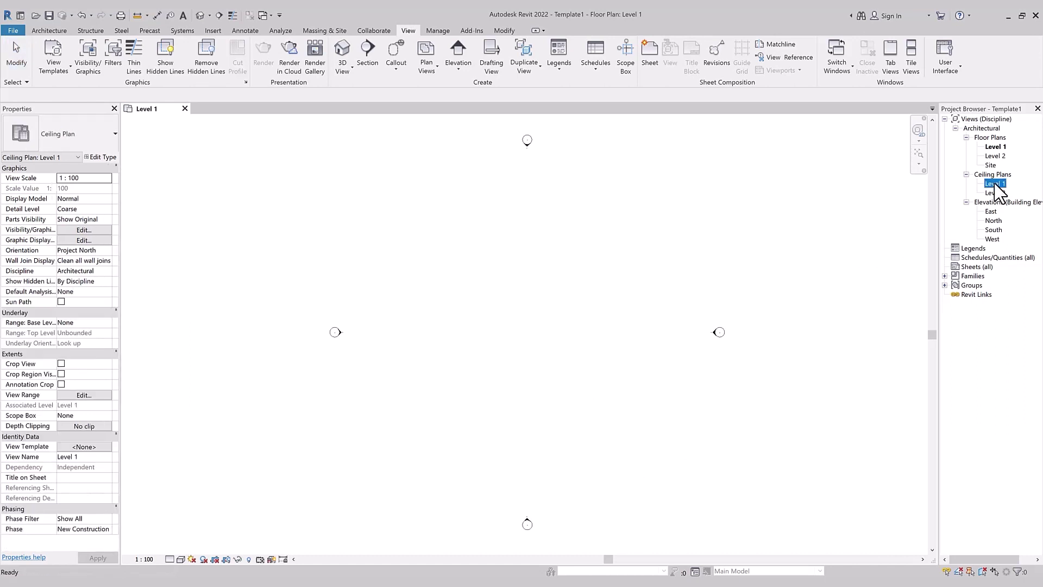
right_click(995, 184)
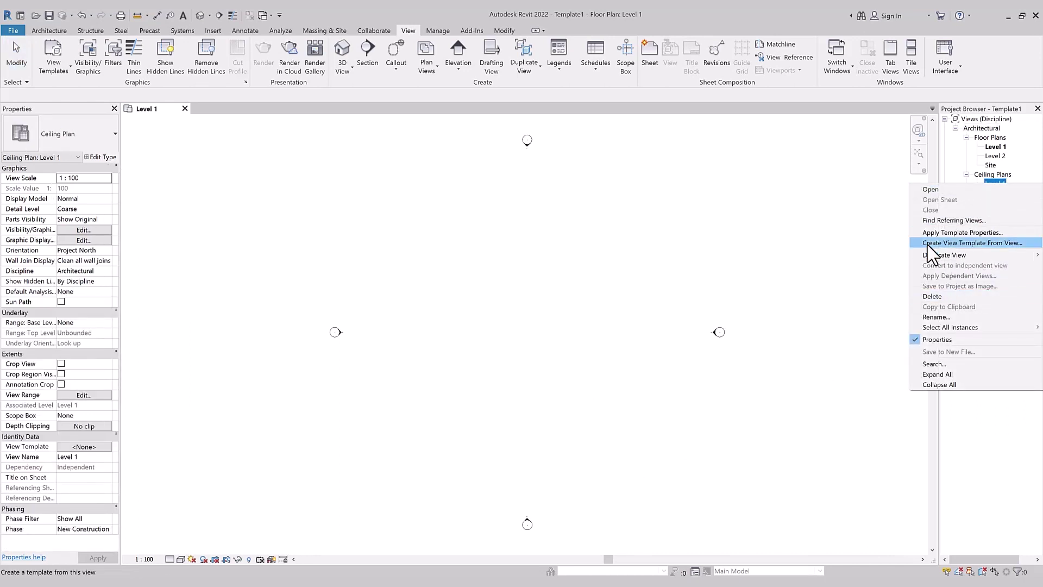
mouse_move(931, 258)
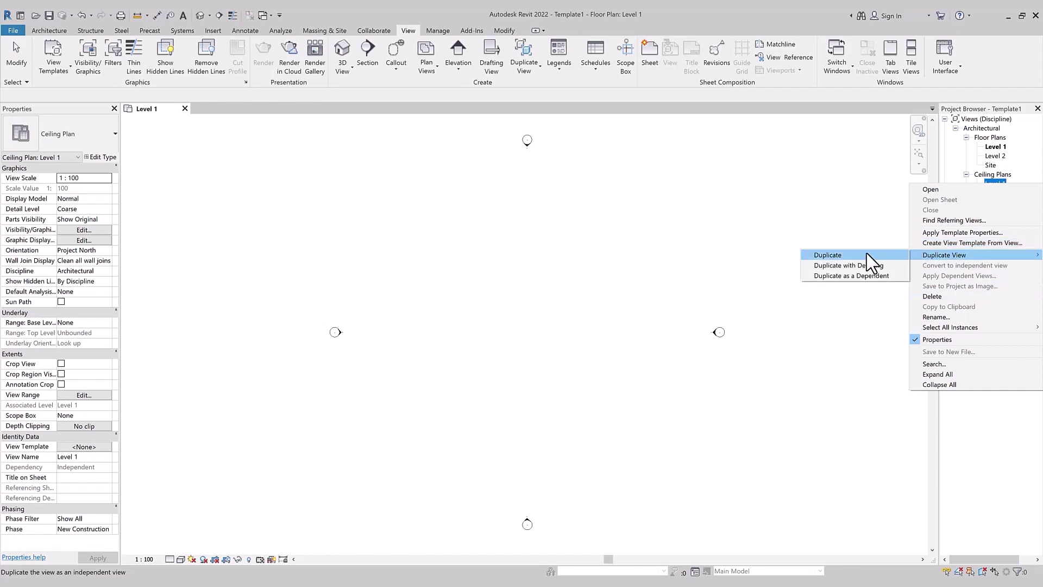
left_click(858, 265)
Step: Set the copied view's Discipline to Electrical in Properties
left_click(1005, 193)
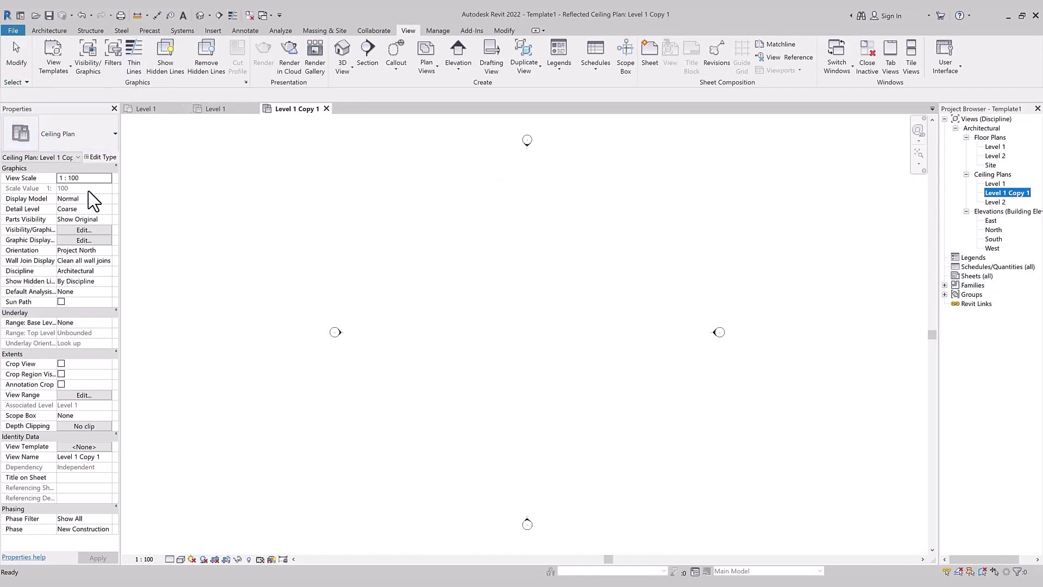
left_click(107, 271)
left_click(107, 271)
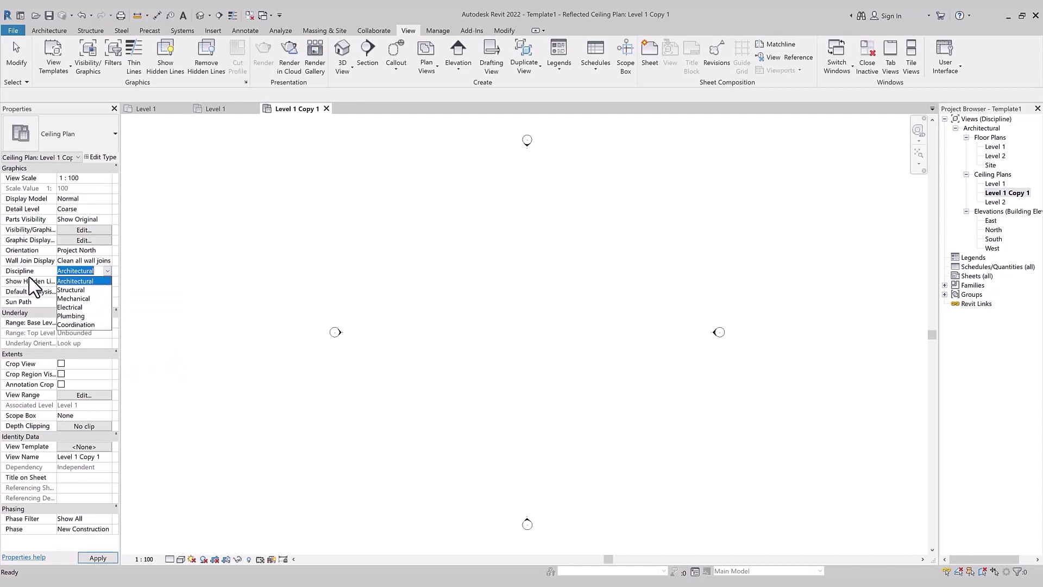
left_click(81, 307)
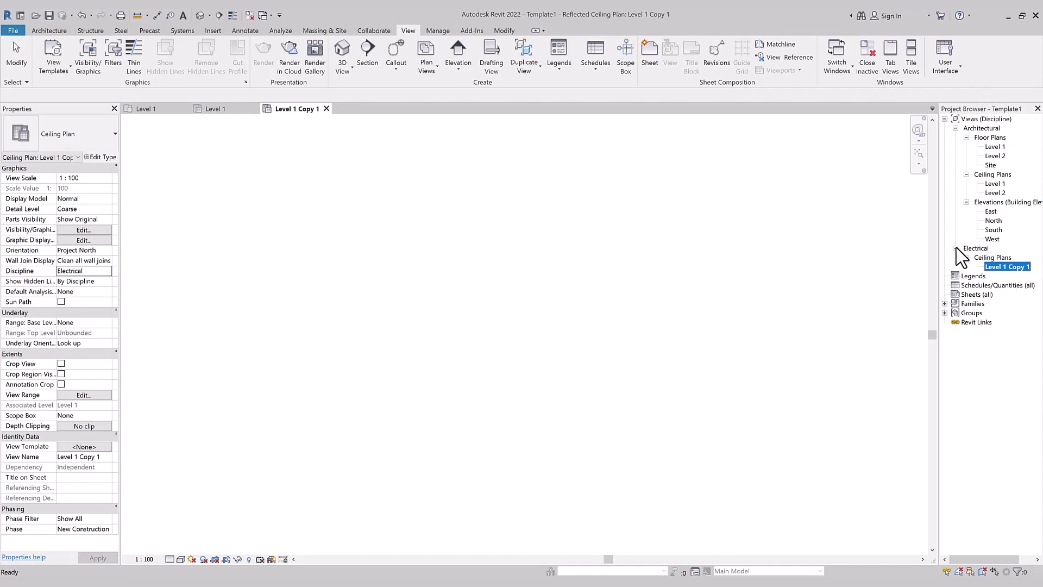
Step: Rename the copied ceiling plan to Level 1 - EL
left_click(851, 302)
left_click(999, 265)
left_click(1004, 266)
left_click_drag(1003, 266, 1028, 266)
left_click(900, 292)
left_click(996, 267)
right_click(992, 267)
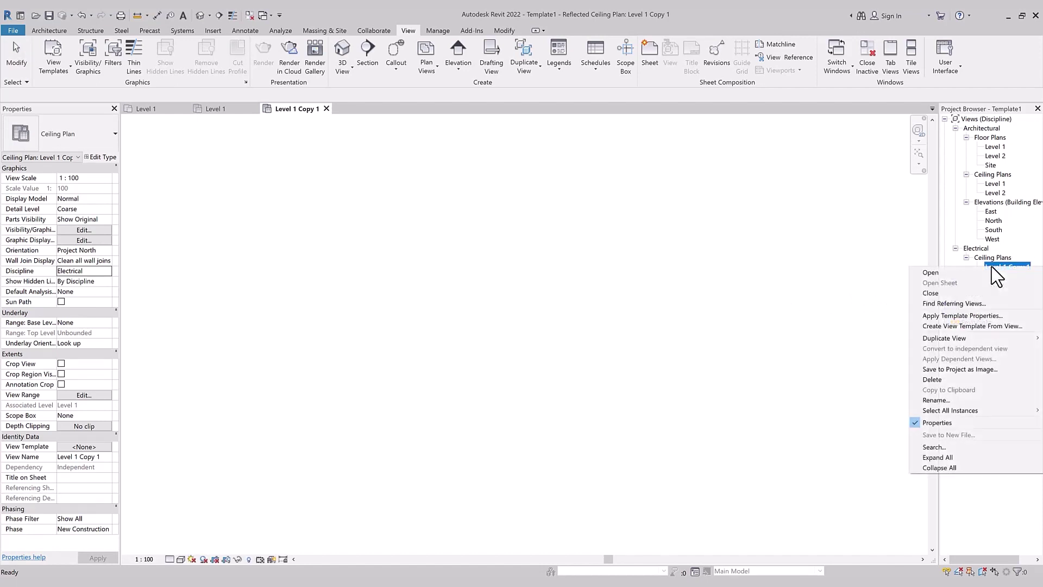
left_click(956, 398)
left_click_drag(1009, 266, 1029, 268)
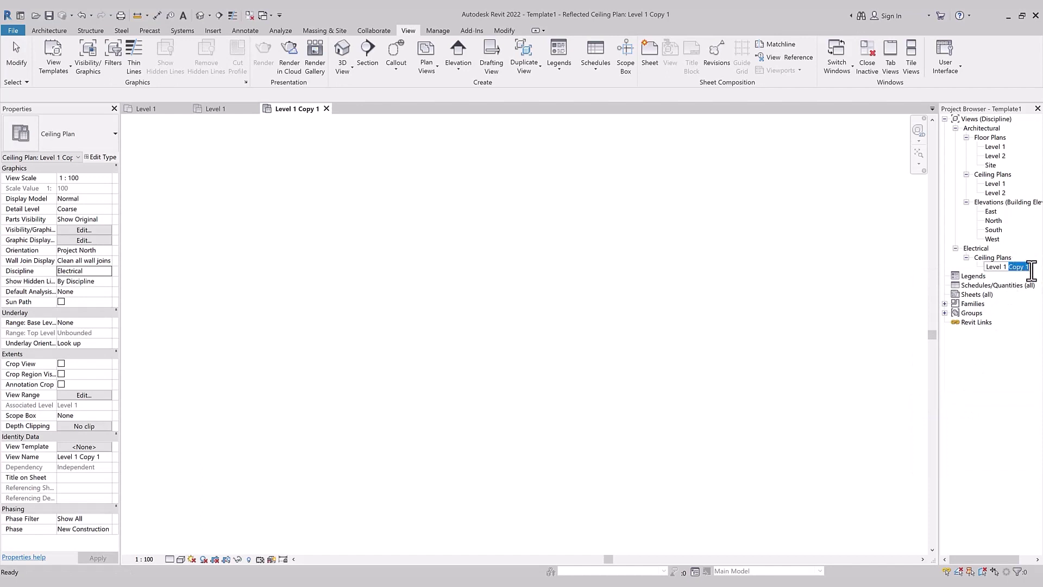
type("EL")
double_click(1014, 266)
left_click(839, 350)
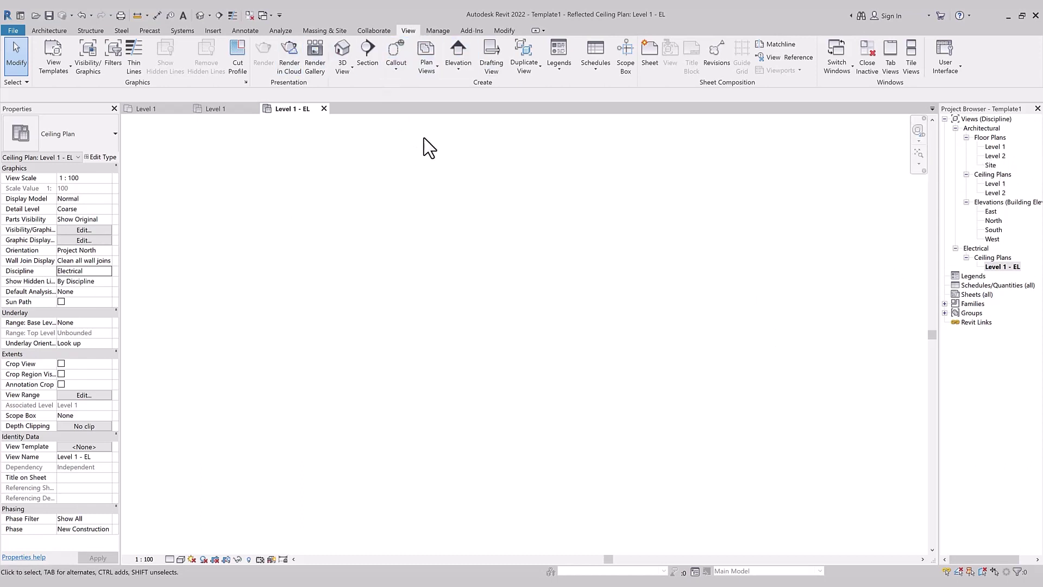
left_click(428, 68)
Step: Create new floor plans for Level 1 and Level 2 with 'Do not duplicate existing views' unchecked
left_click(434, 89)
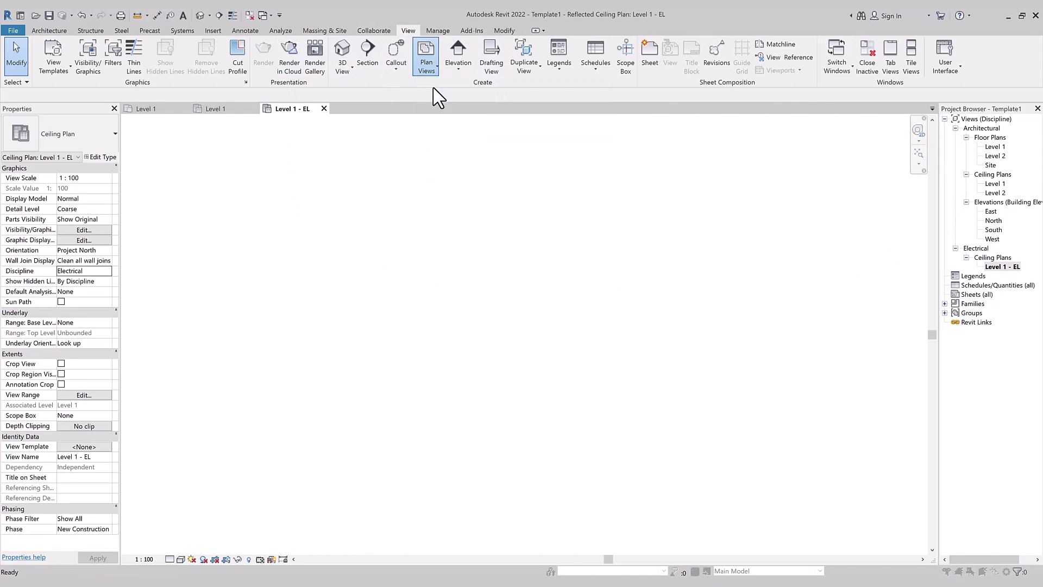
left_click(585, 179)
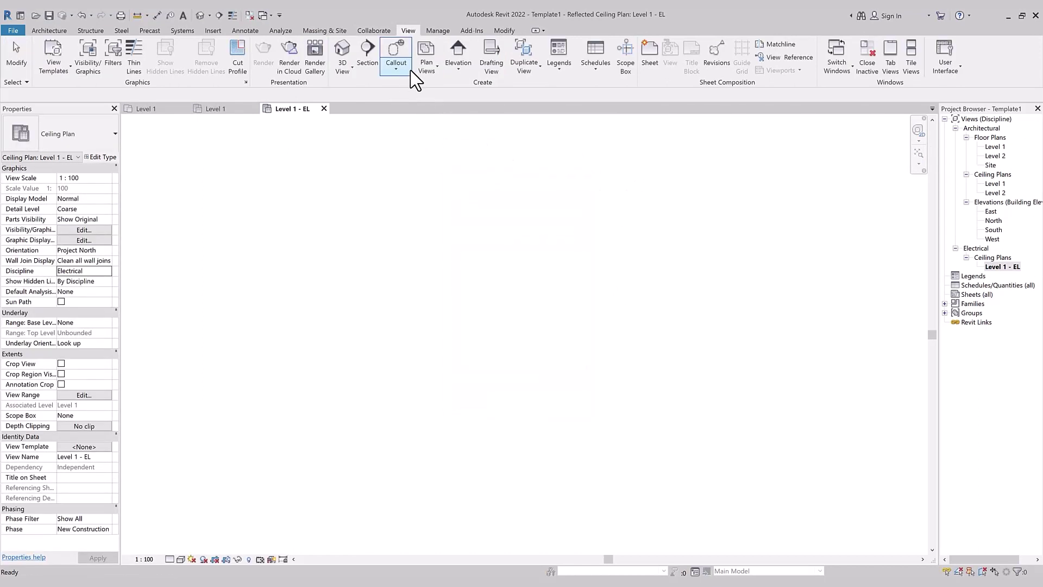
left_click(427, 74)
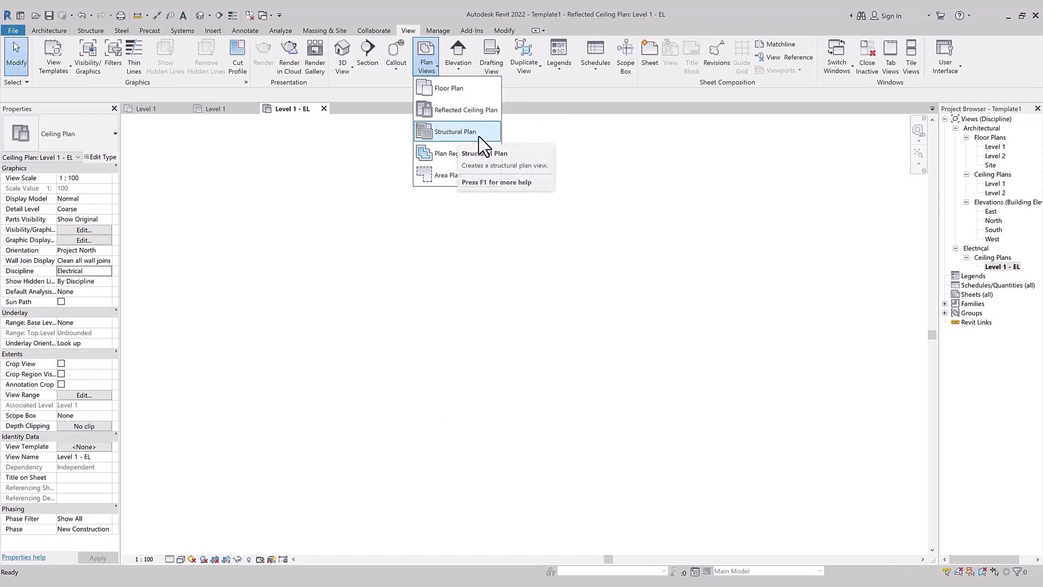
left_click(450, 91)
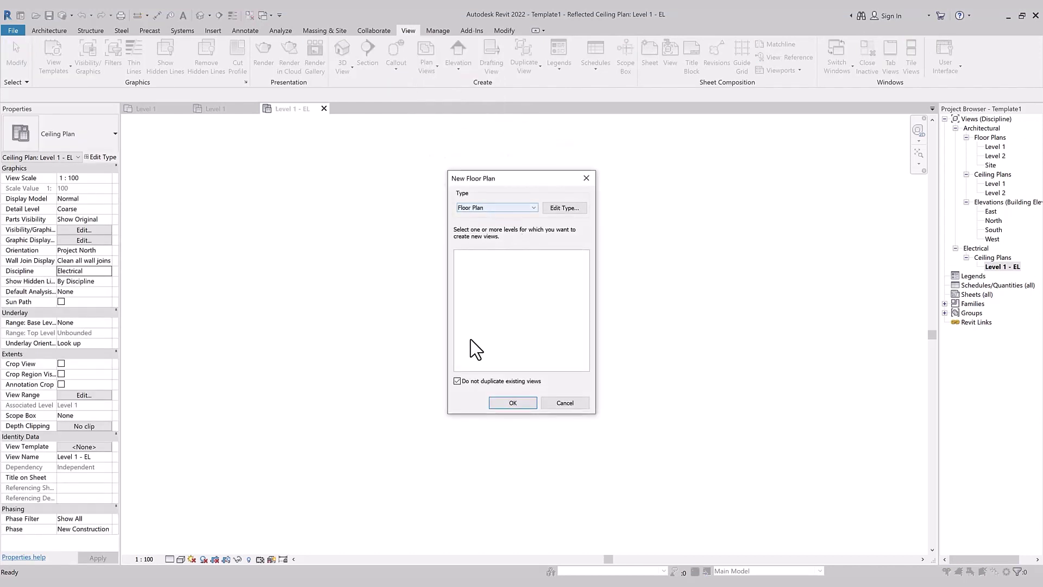
left_click(457, 381)
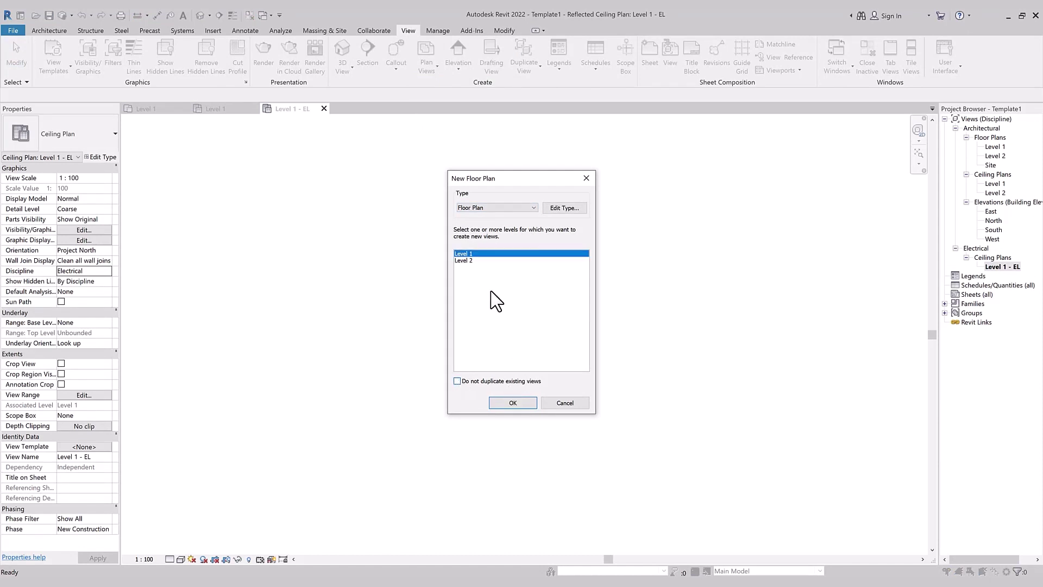
left_click(470, 261, "shift")
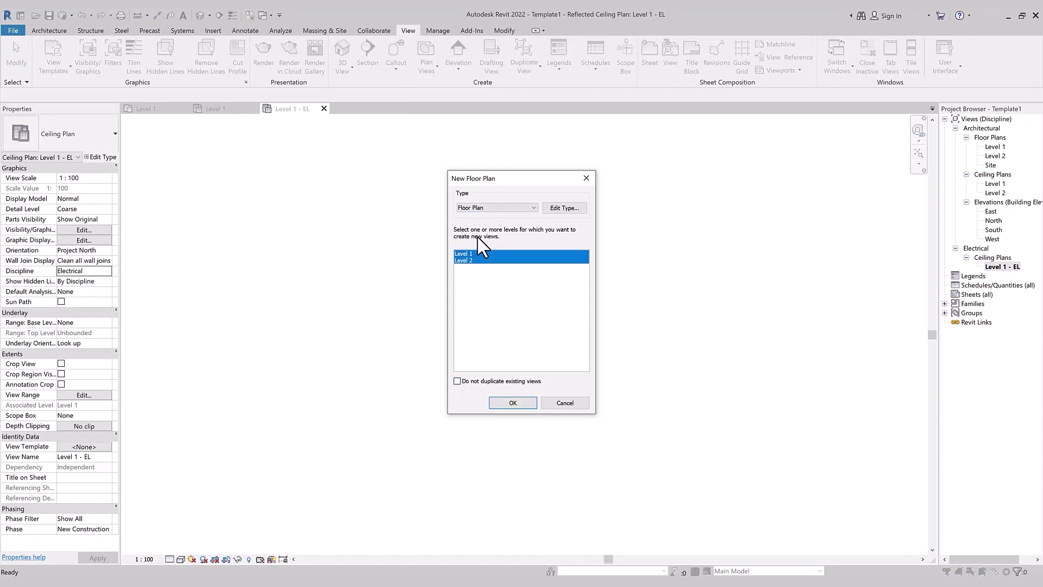
left_click(511, 402)
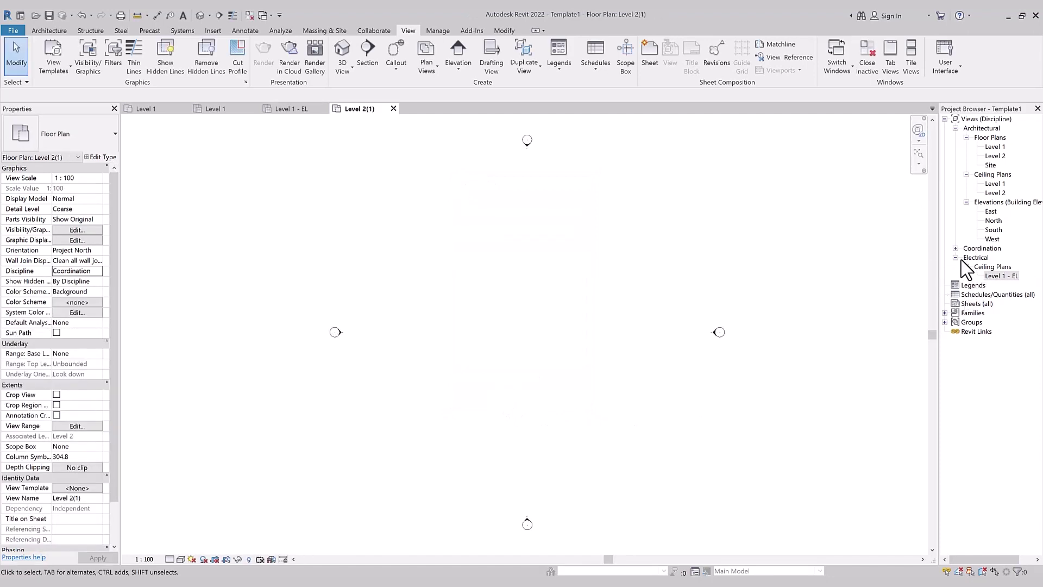
Step: Select the Level 1 - EL ceiling plan and close its open view tab
left_click(951, 250)
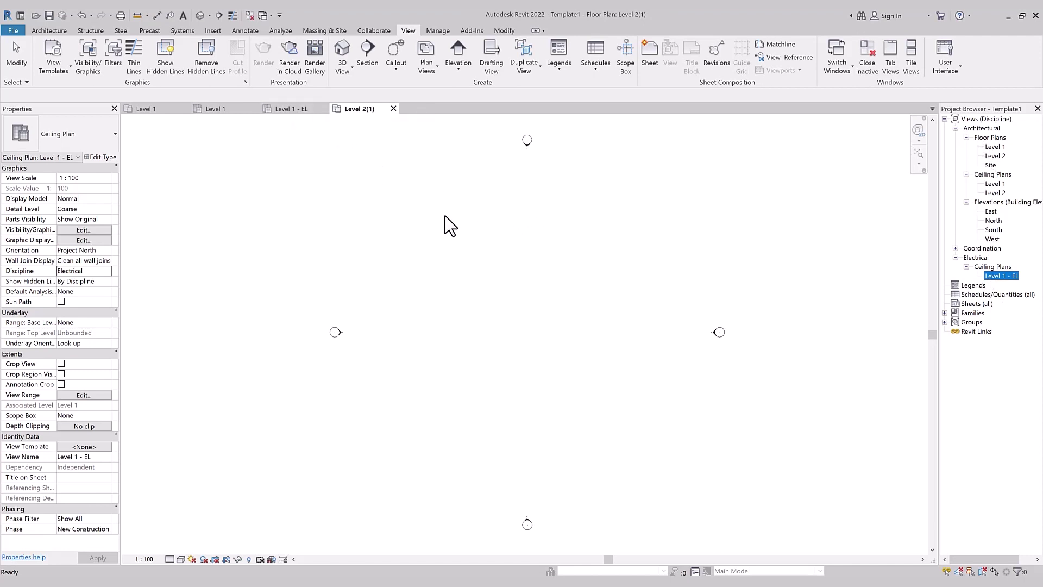
left_click(293, 109)
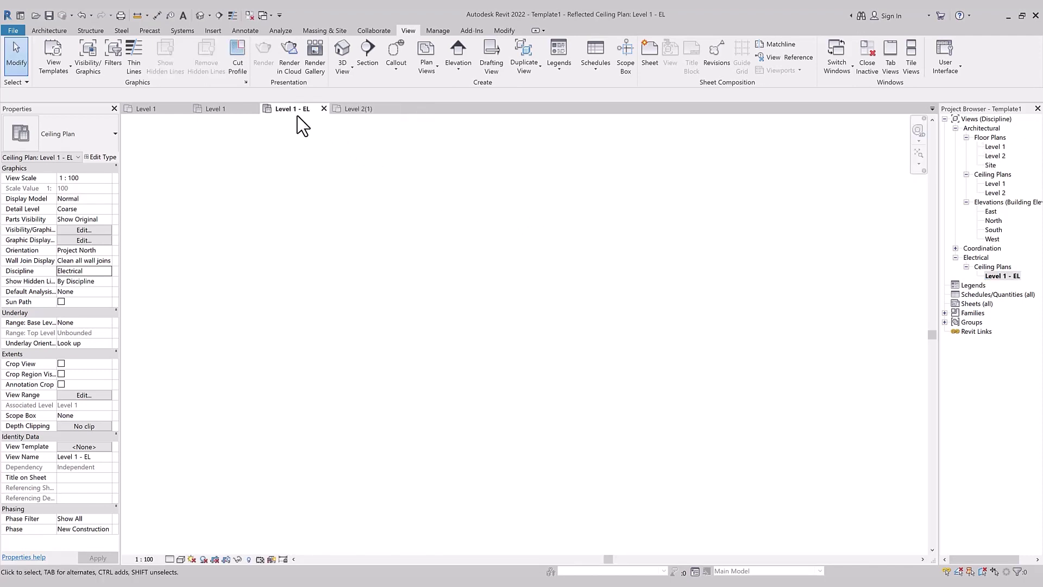
left_click(323, 109)
Step: Close extra view tabs and set Level 1(1) and Level 2(1) Discipline to Structural
left_click(323, 109)
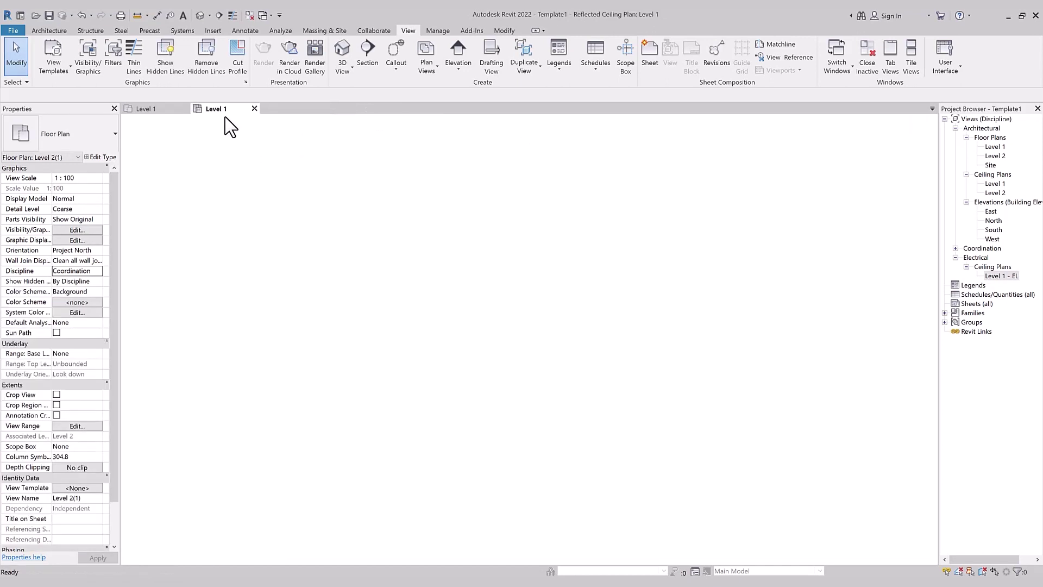
left_click(254, 109)
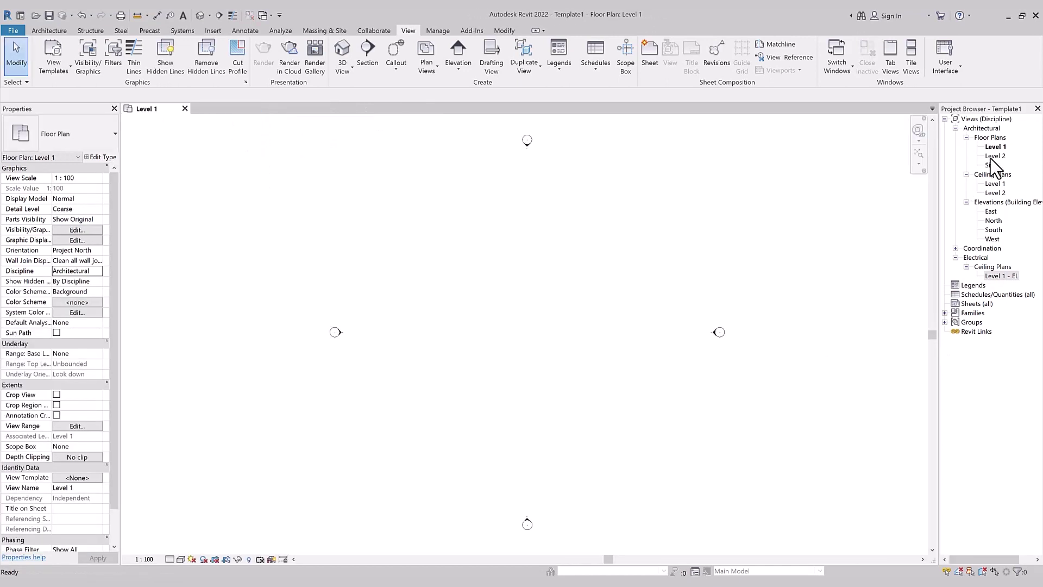
left_click(956, 248)
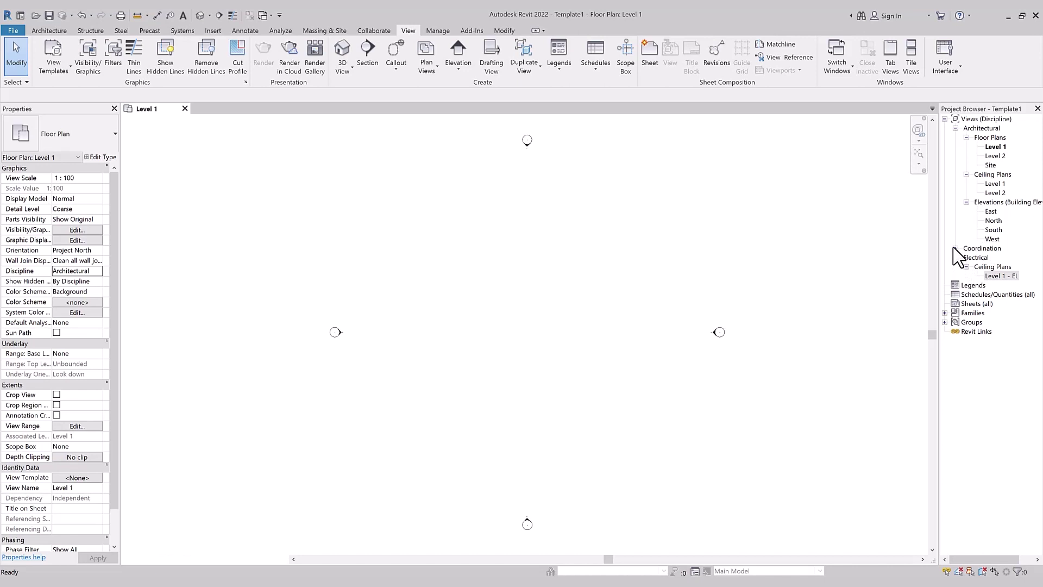
left_click(966, 258)
left_click(999, 266)
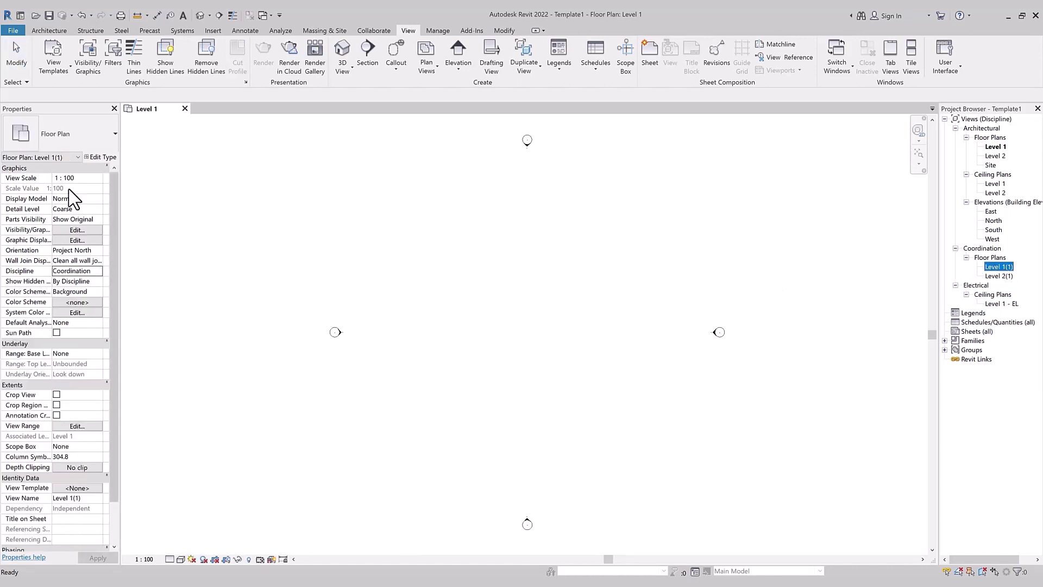
left_click(87, 271)
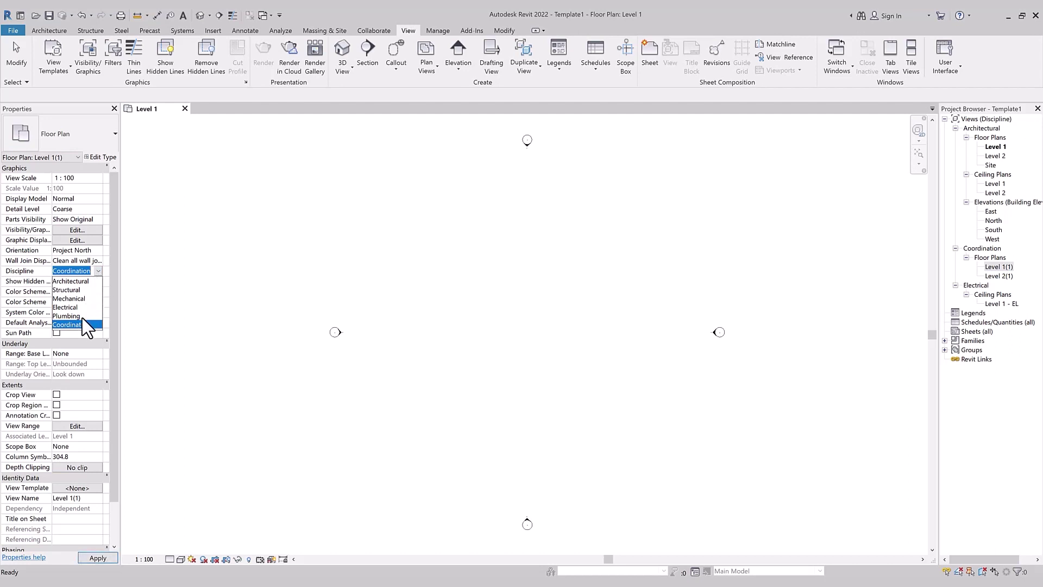
left_click(82, 290)
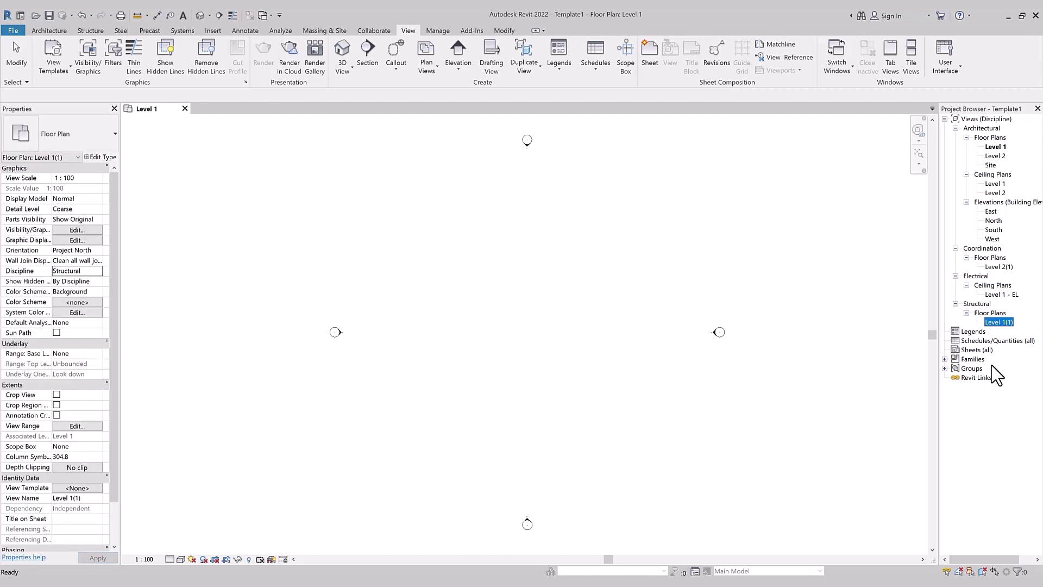
left_click(998, 266)
left_click(99, 272)
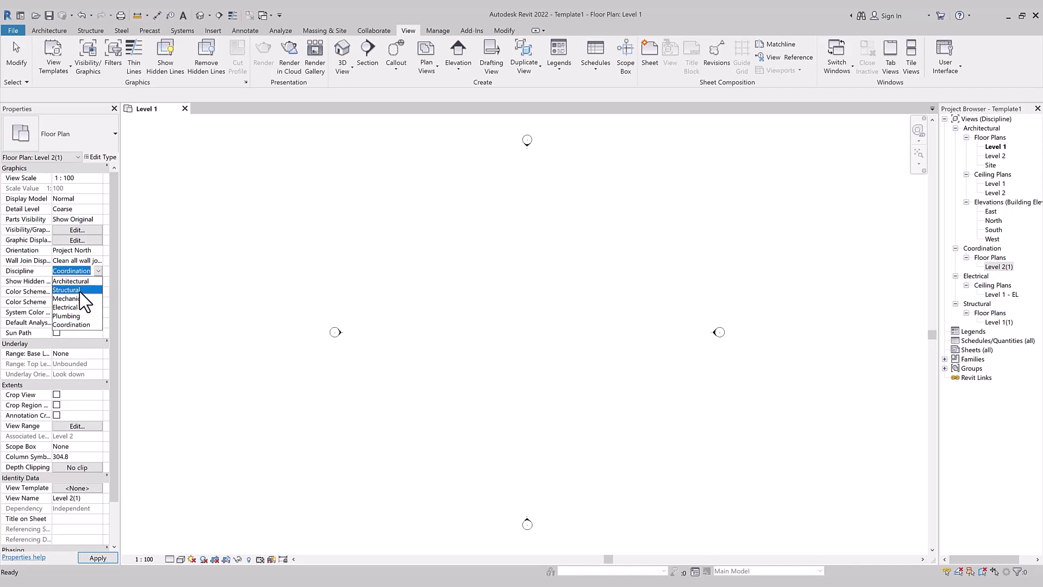
left_click(75, 290)
Step: Open the Structural Level 1(1) floor plan and start editing its name
left_click(1003, 294)
left_click(1004, 298)
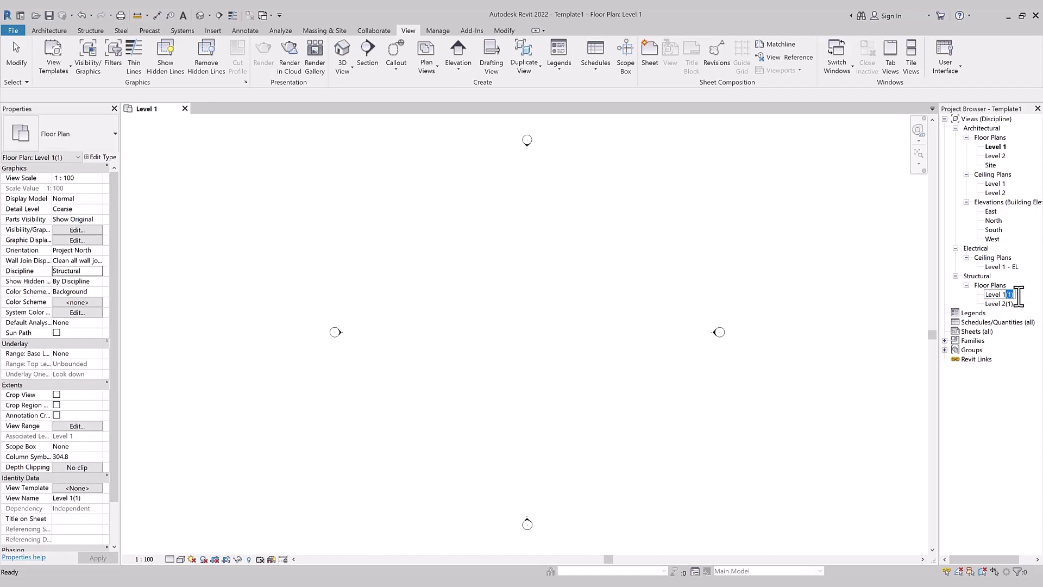
double_click(1004, 302)
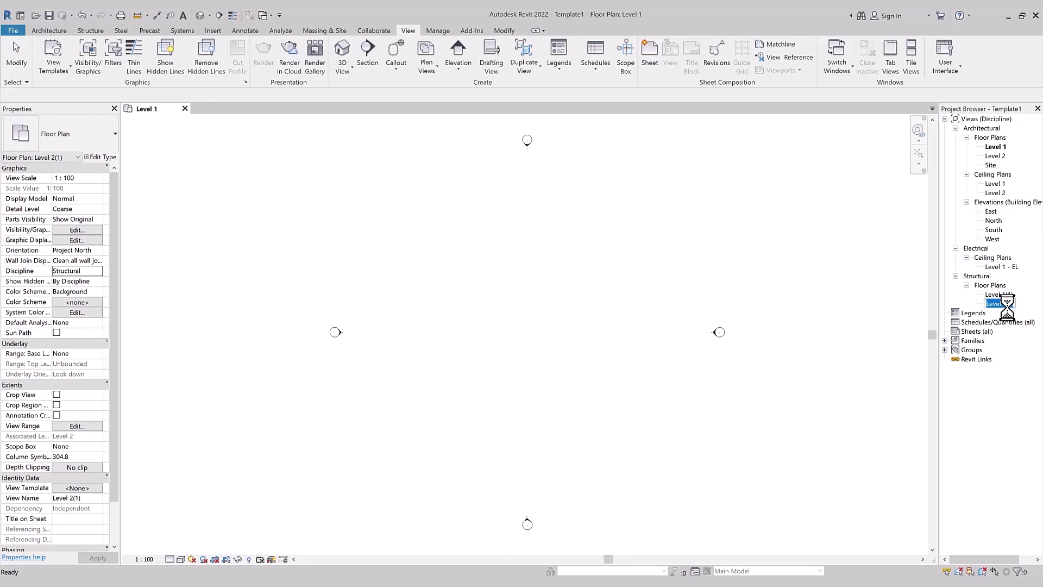
left_click(999, 295)
left_click(1005, 294)
mouse_move(1006, 296)
left_mouse_down()
mouse_move(1014, 300)
mouse_move(993, 301)
left_mouse_up()
left_click(969, 117)
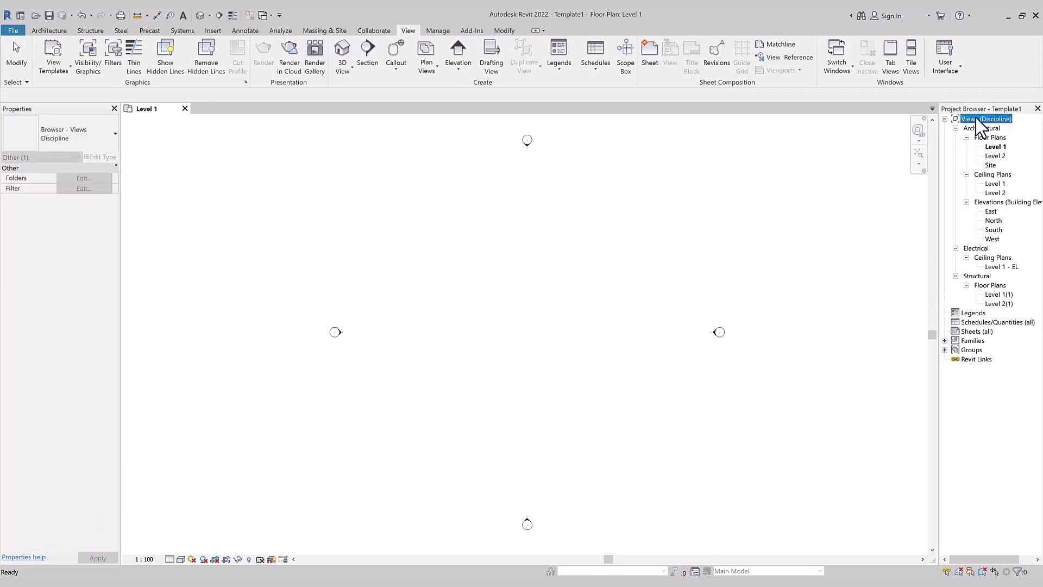
Step: Edit the Discipline browser organization to group by the first 4 characters of Discipline
right_click(970, 118)
left_click(984, 125)
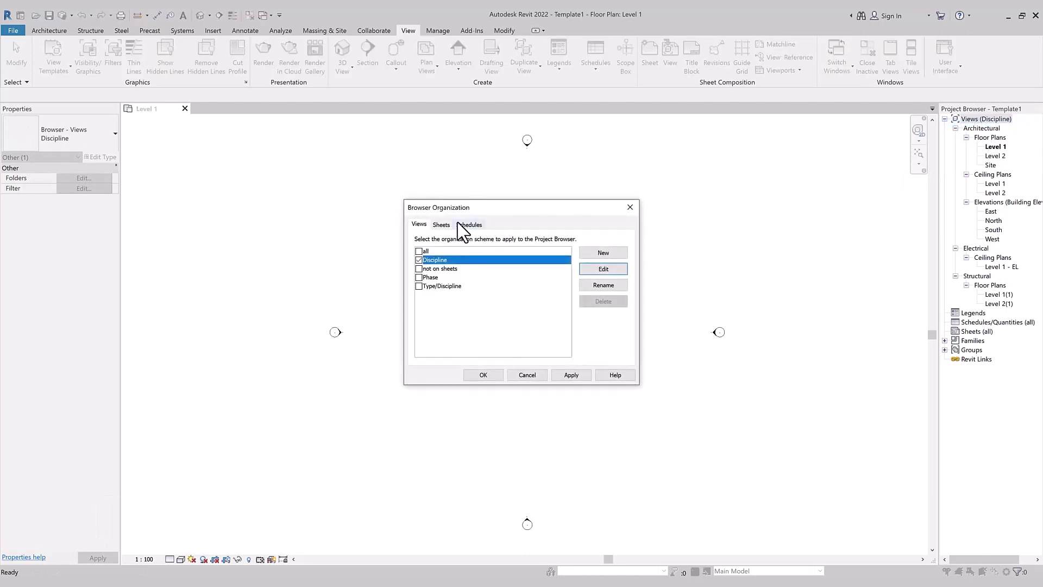
left_click(598, 270)
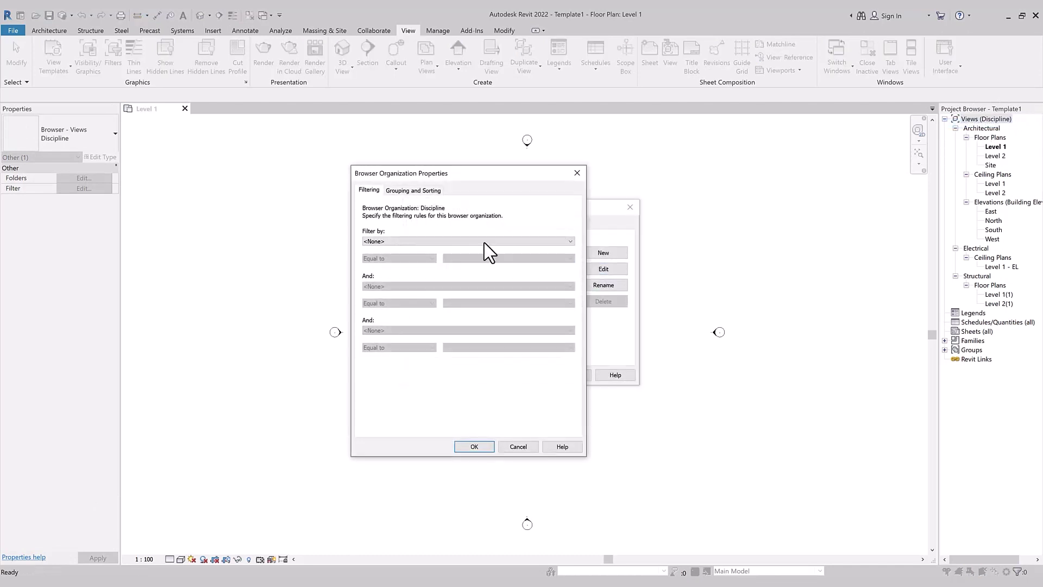
left_click(413, 189)
left_click(499, 244)
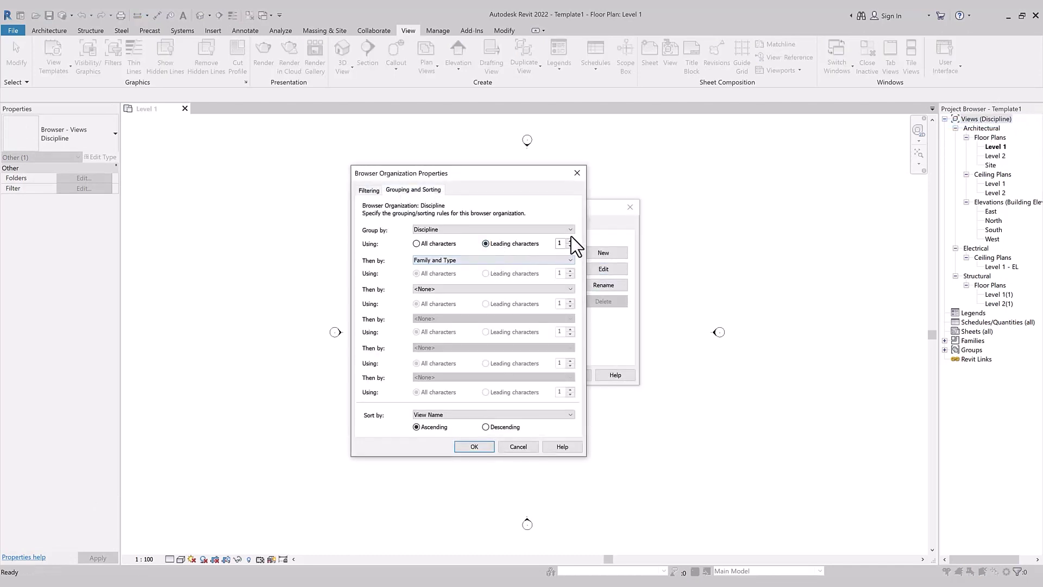
left_click(471, 446)
left_click(481, 375)
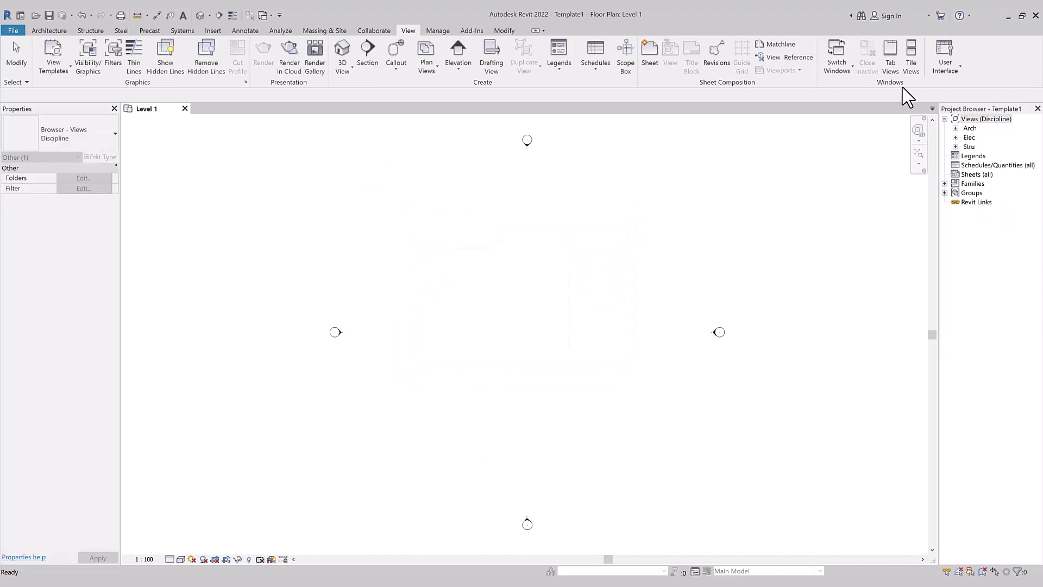
Step: Expand the Arch, Elec and Stru groups in the browser to check their views
left_click(969, 129)
left_click(956, 128)
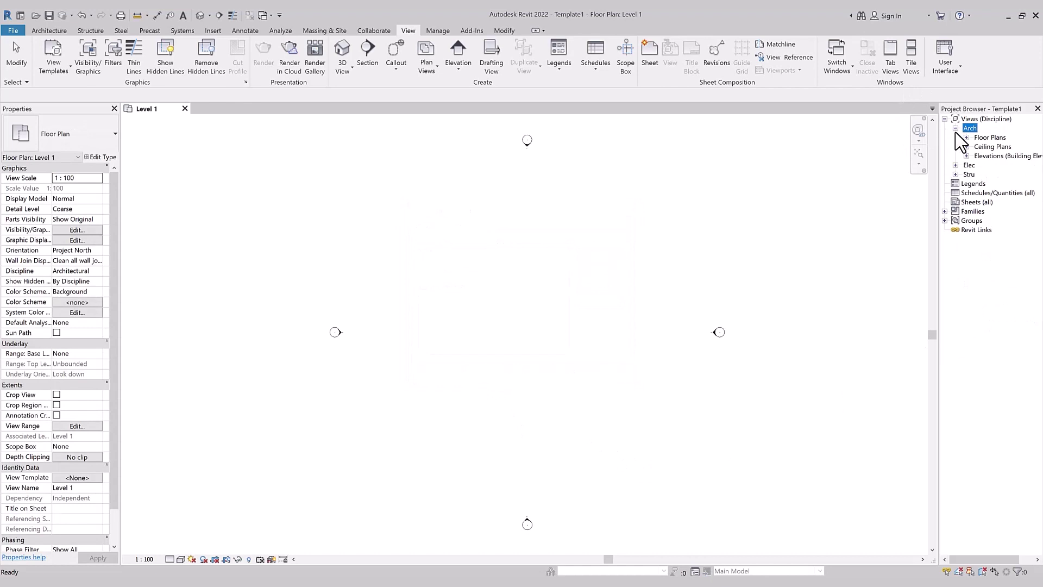
left_click(955, 165)
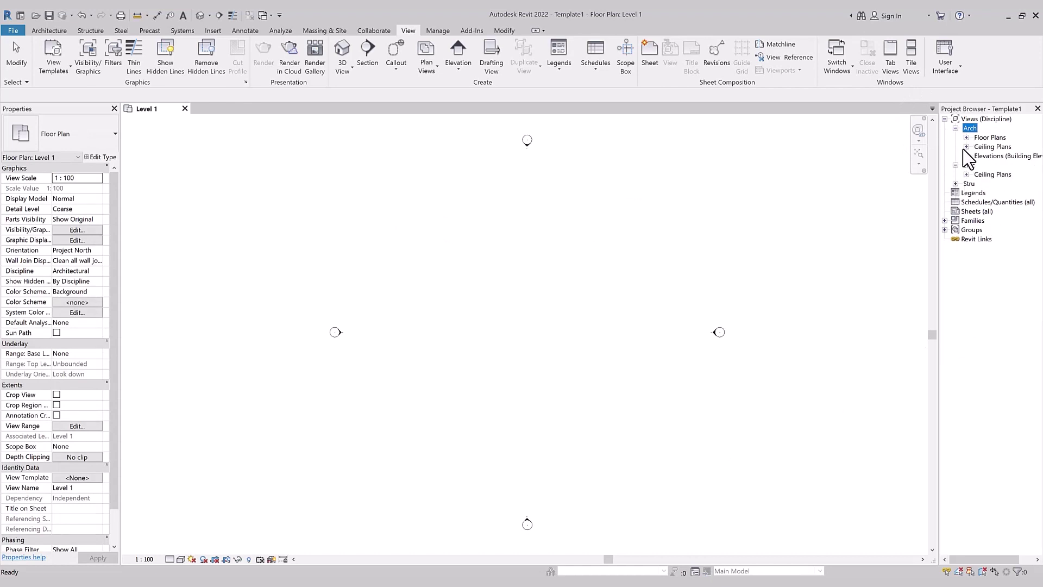
left_click(956, 183)
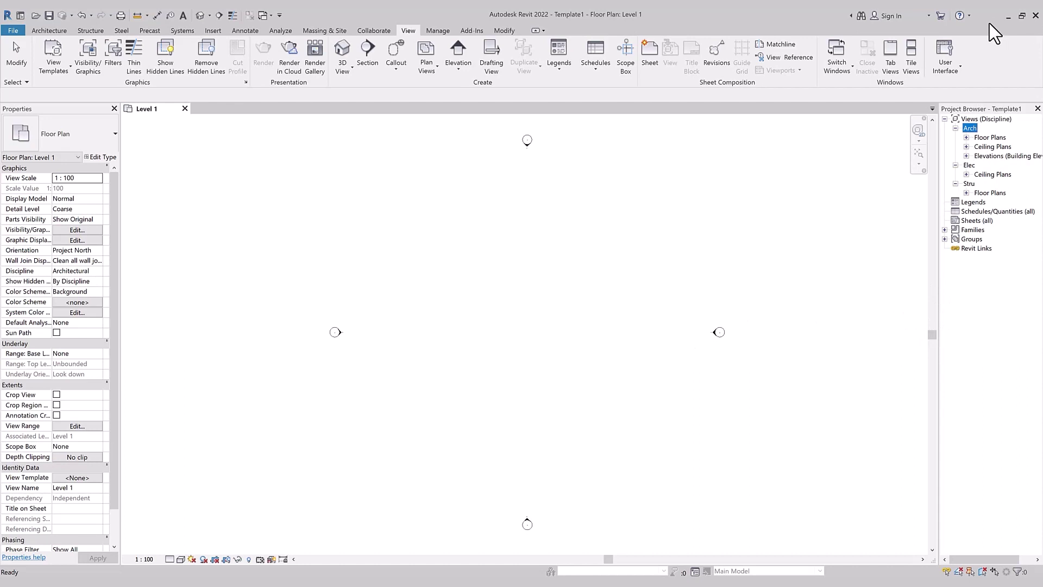
left_click(970, 121)
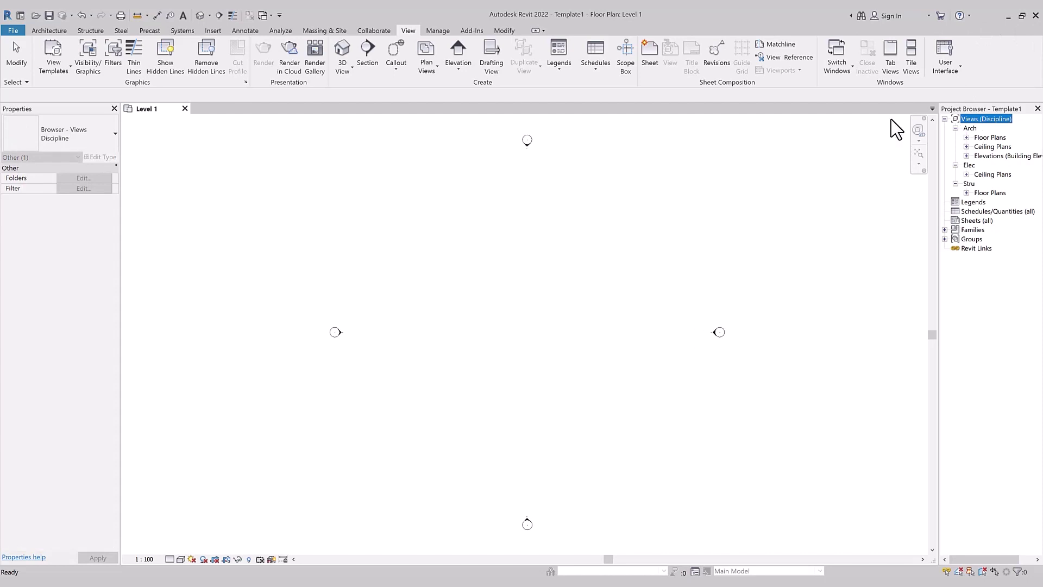
left_click(619, 329)
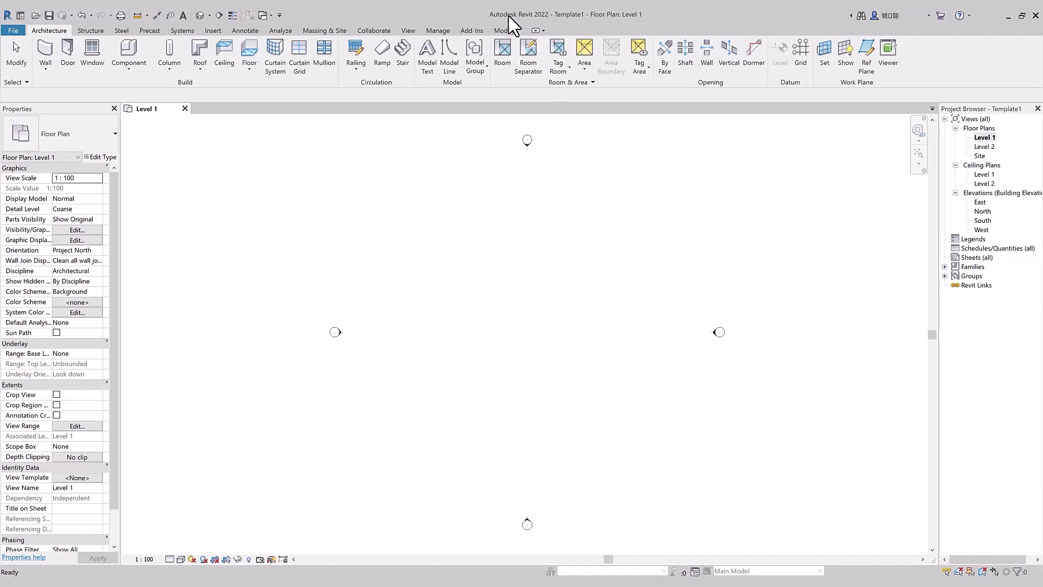
Step: Bring up the Manage tab of the ribbon
left_click(437, 30)
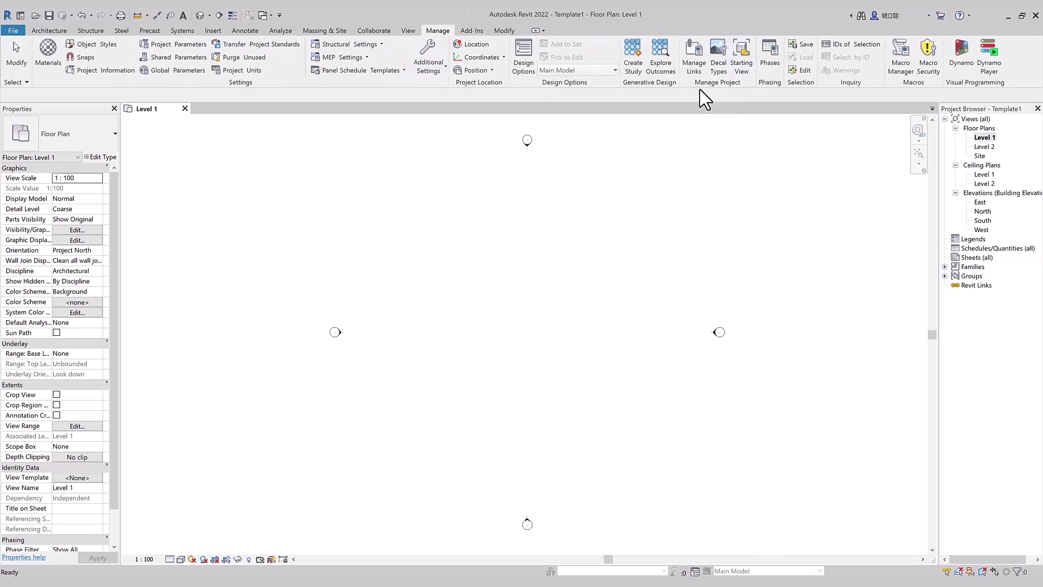
left_click(742, 70)
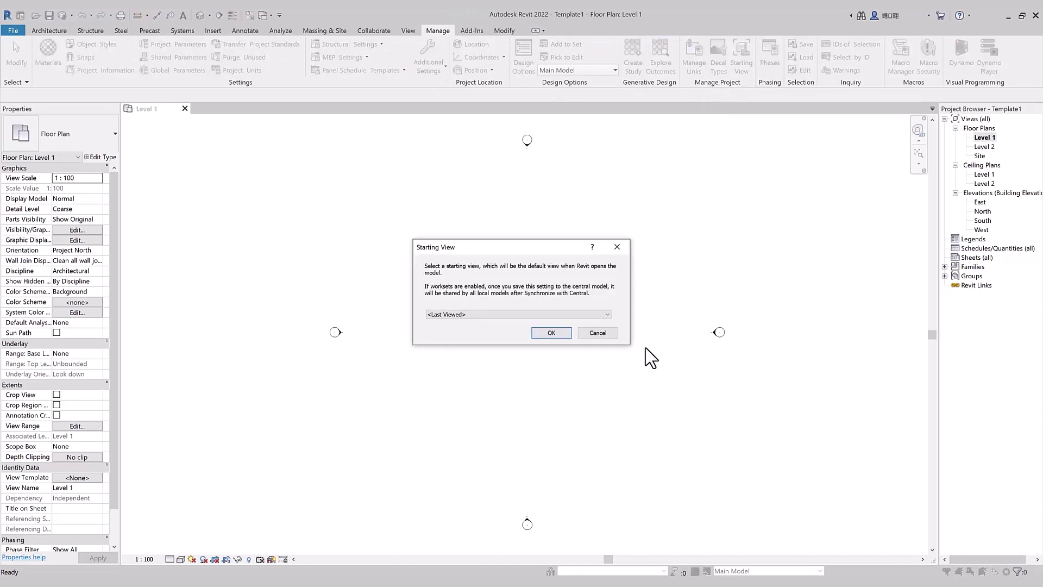
left_click(443, 315)
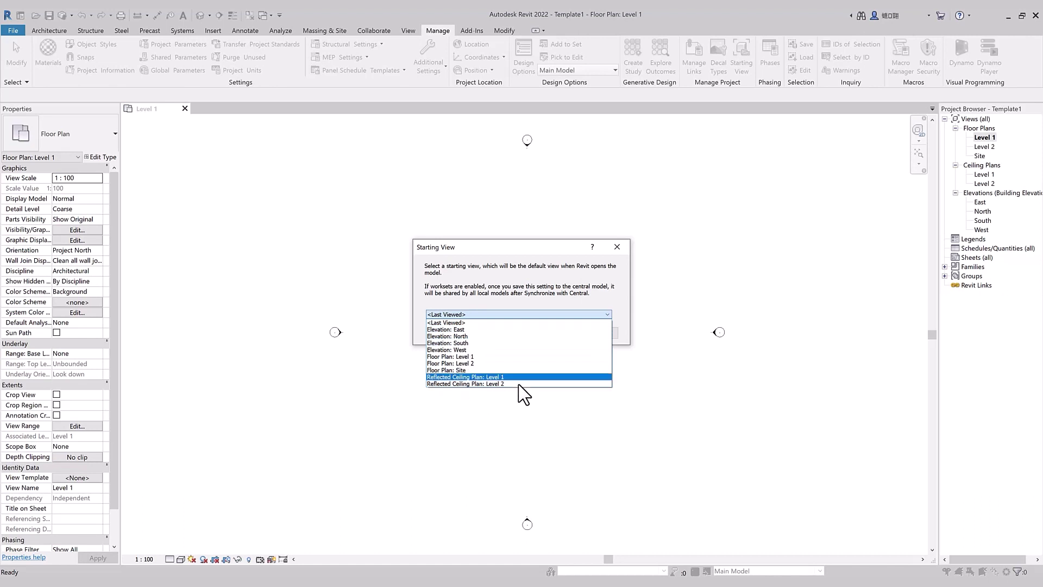
left_click(448, 370)
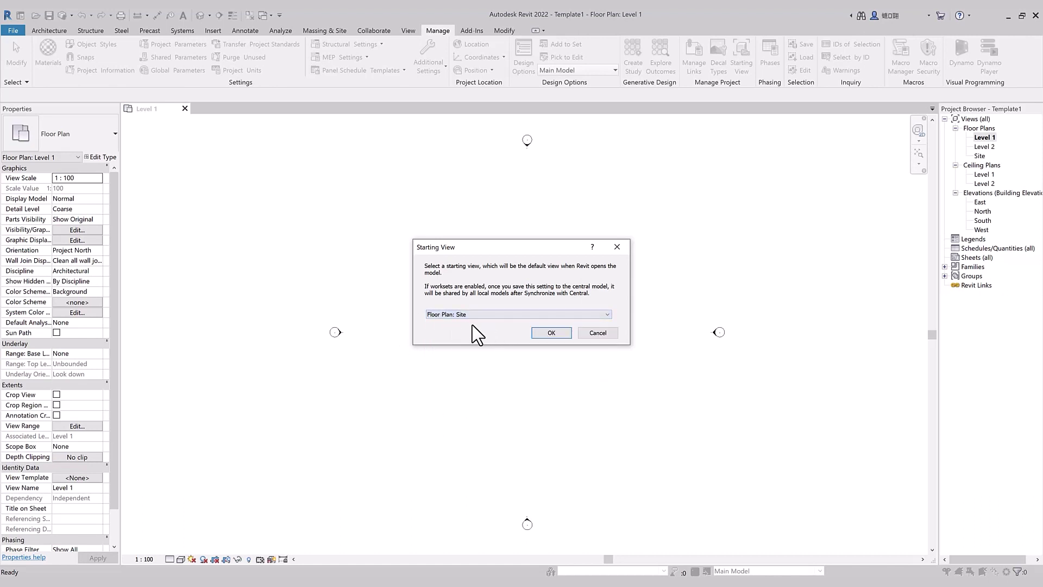
left_click(461, 315)
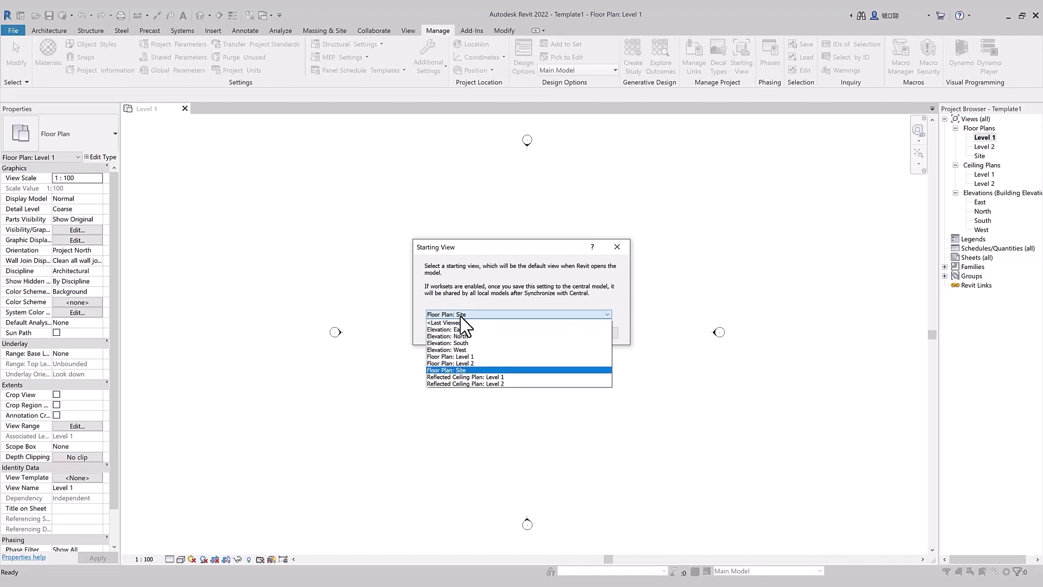
left_click(497, 288)
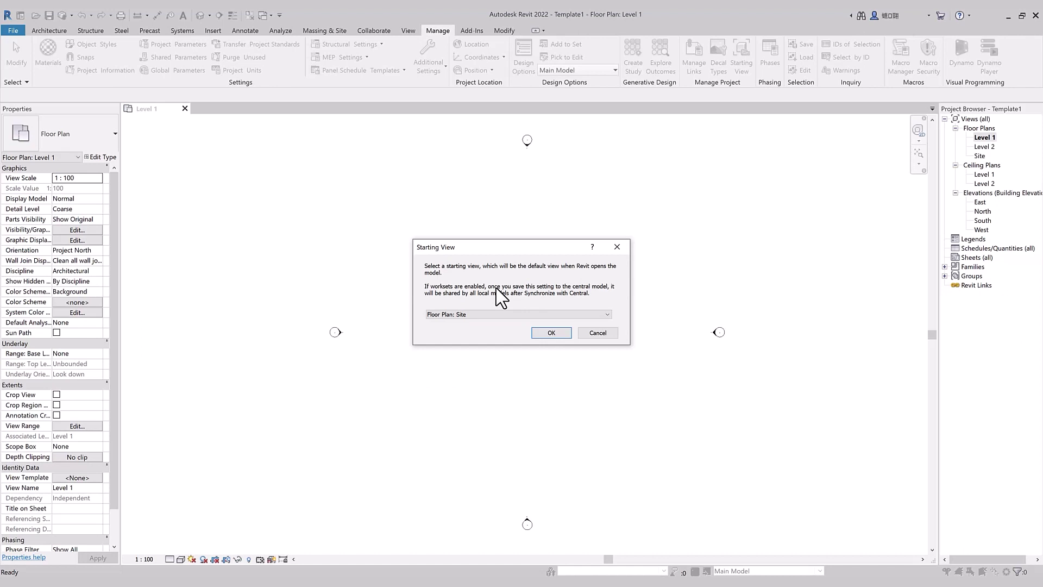
left_click(617, 247)
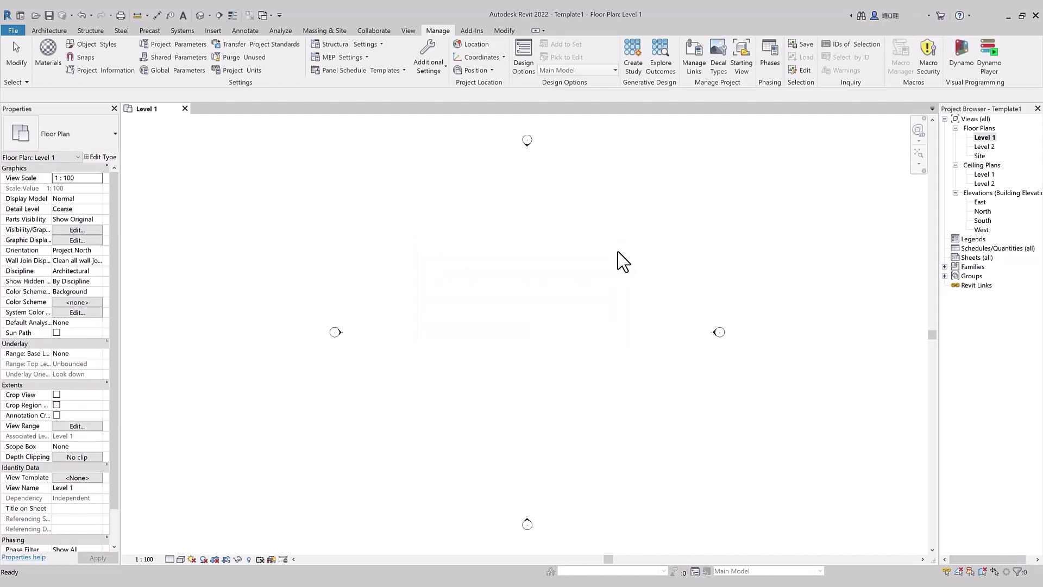
Step: Add a new sheet A102 using the A1 metric title block from Sheets (all)
left_click(975, 258)
right_click(973, 259)
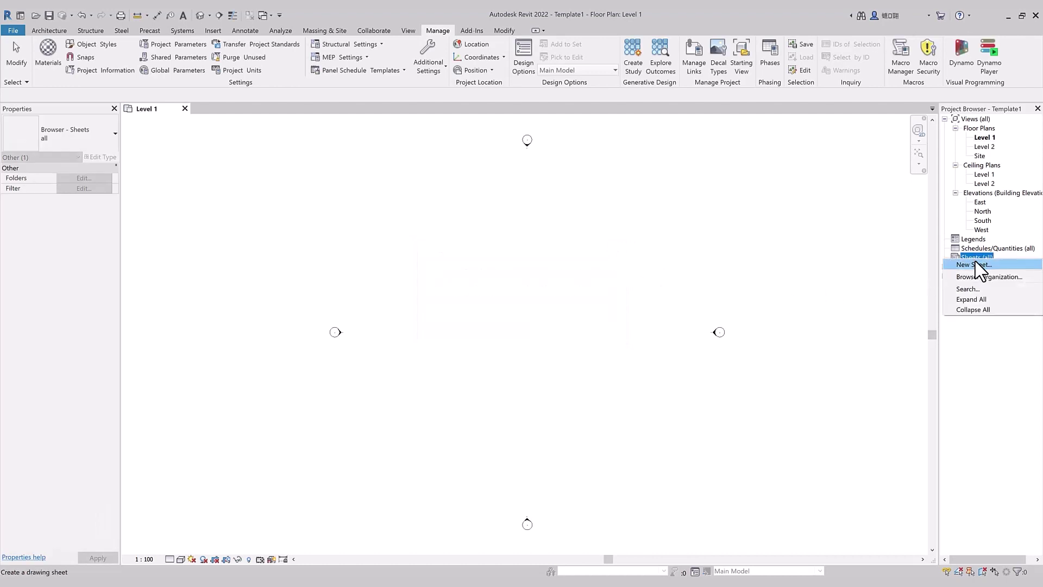
left_click(980, 267)
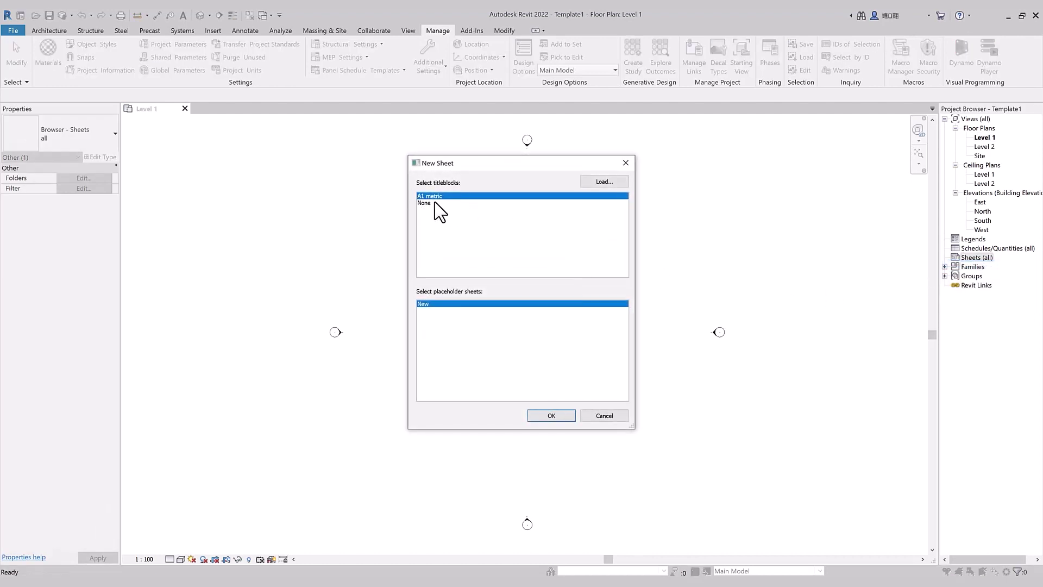
left_click(542, 415)
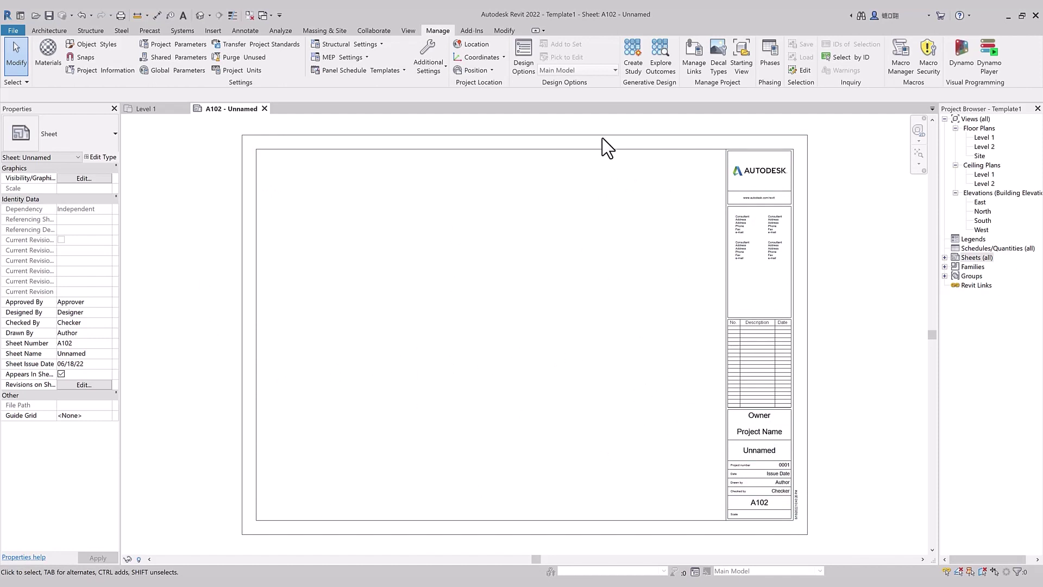
left_click(740, 76)
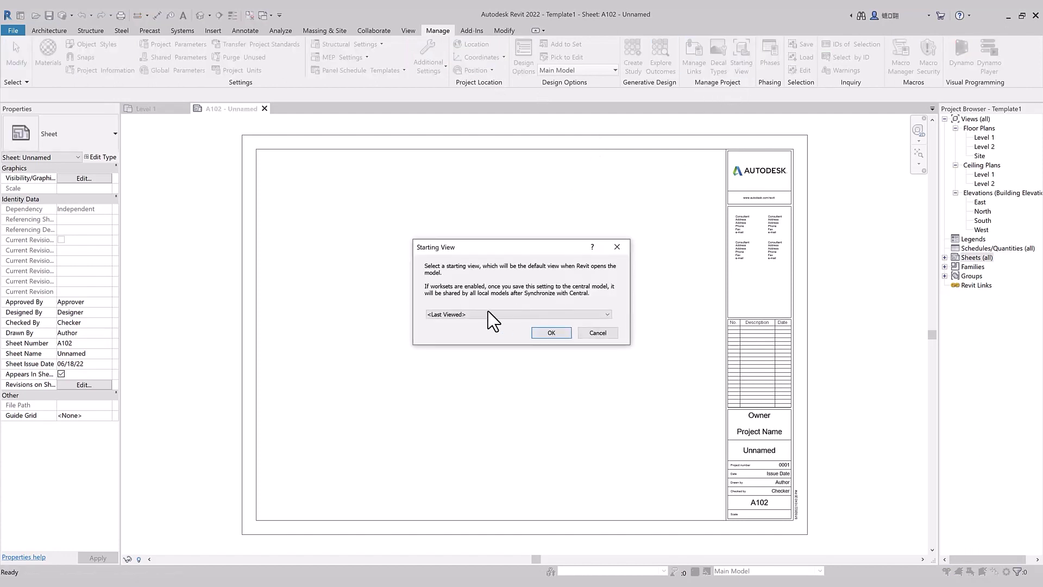
Step: Choose Sheet: A102 - Unnamed as the starting view and confirm
left_click(466, 315)
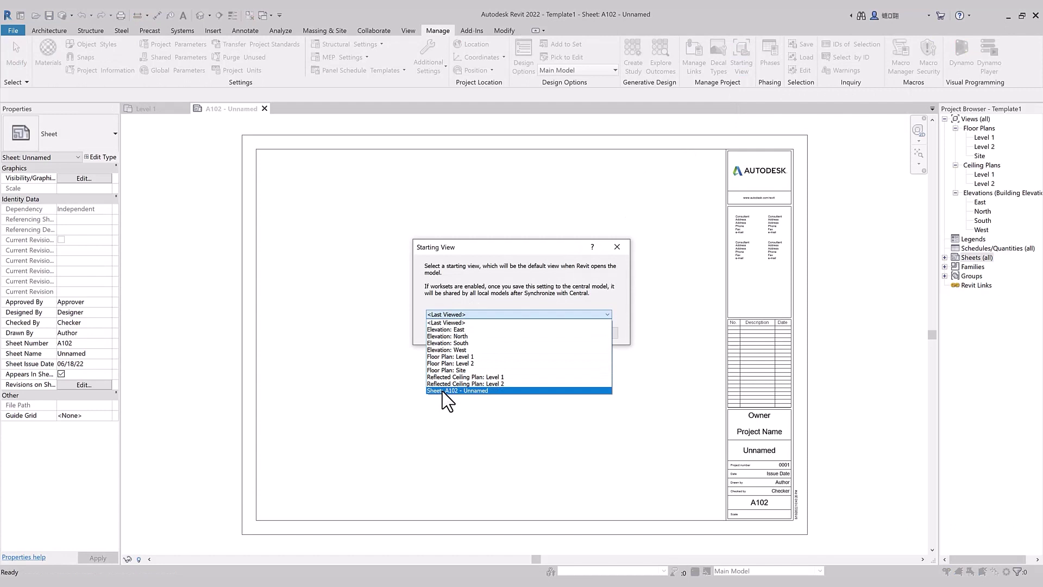
left_click(443, 391)
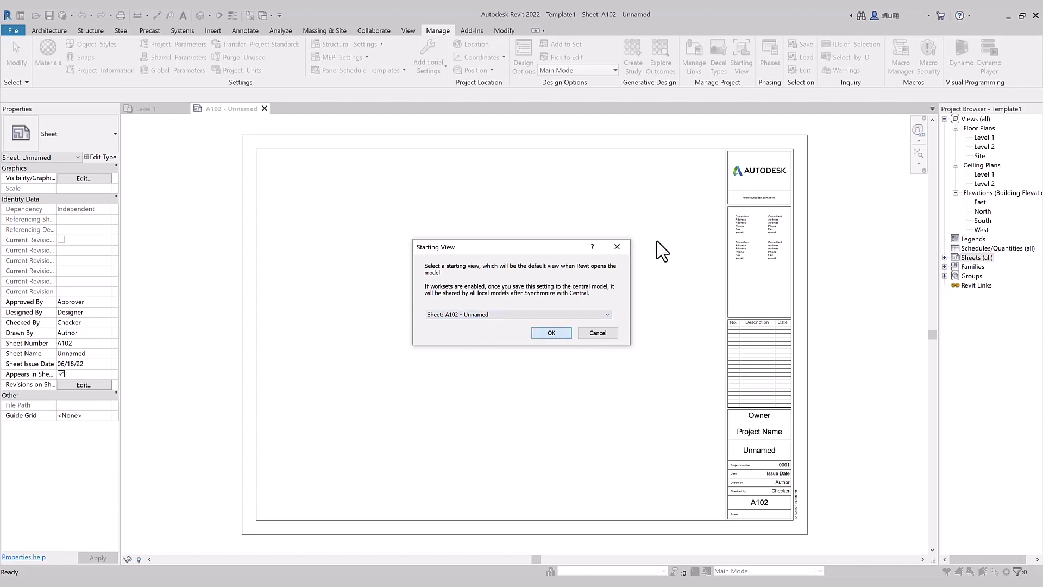
left_click(551, 332)
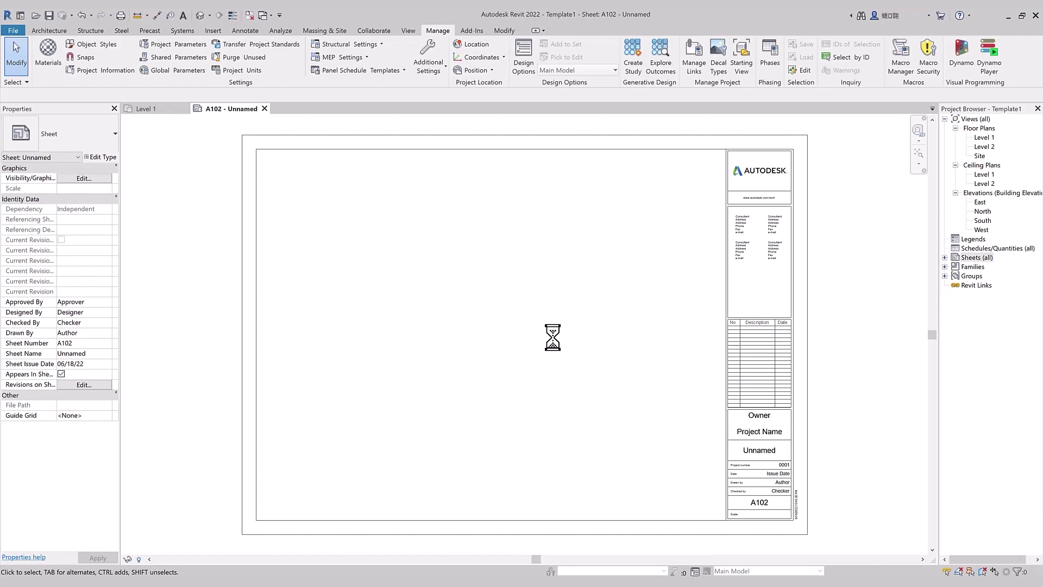
Step: Open the default {3D} view, confirm A102 is still the starting view, then close {3D}
left_click(200, 15)
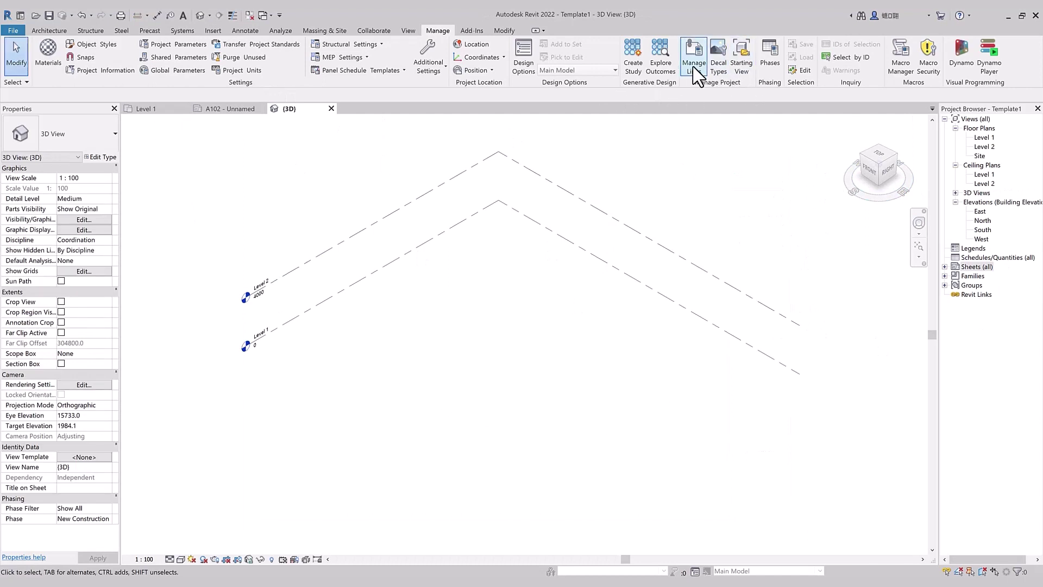
left_click(741, 57)
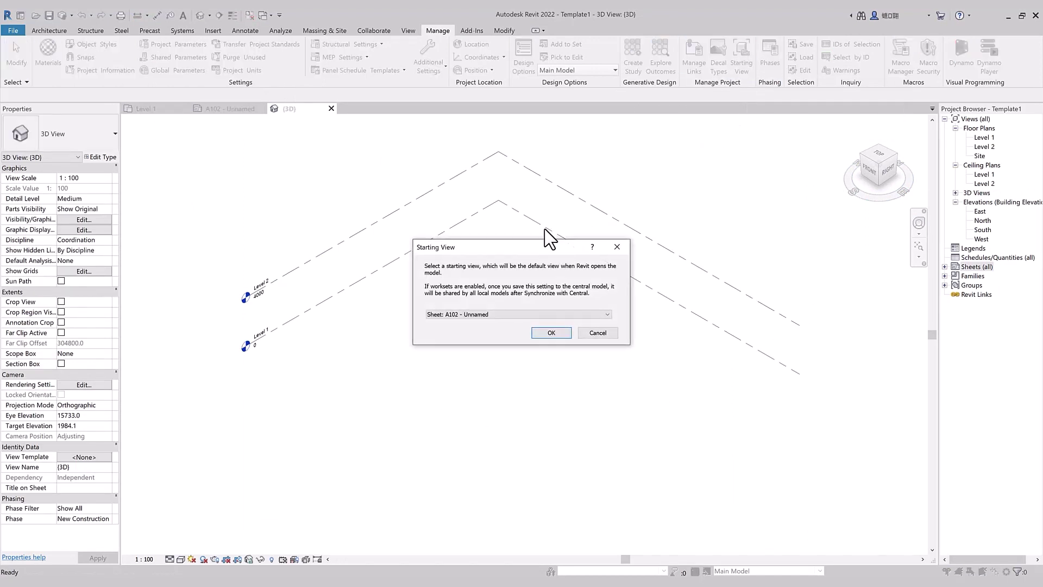
left_click(474, 318)
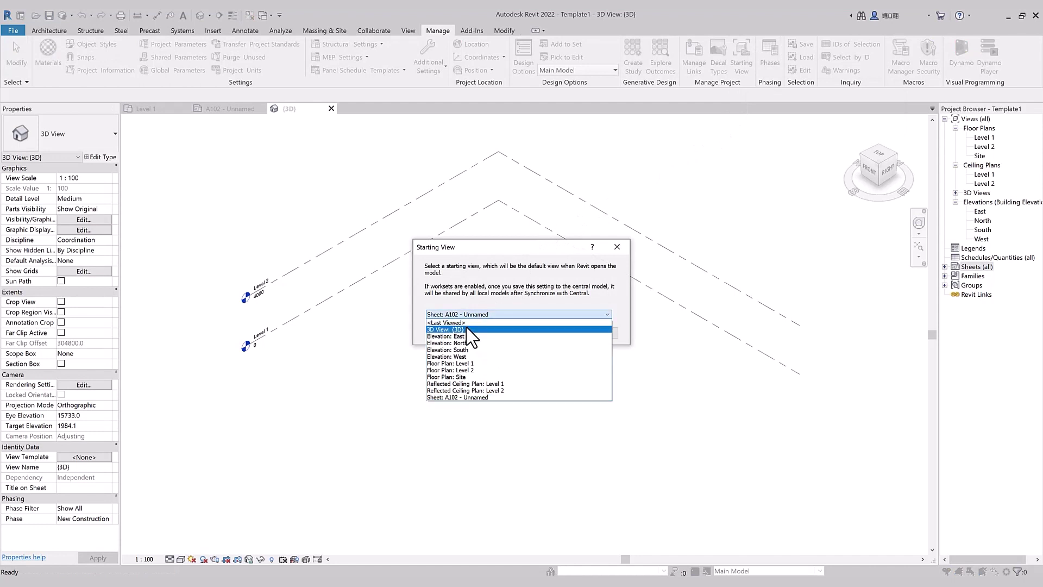
left_click(617, 248)
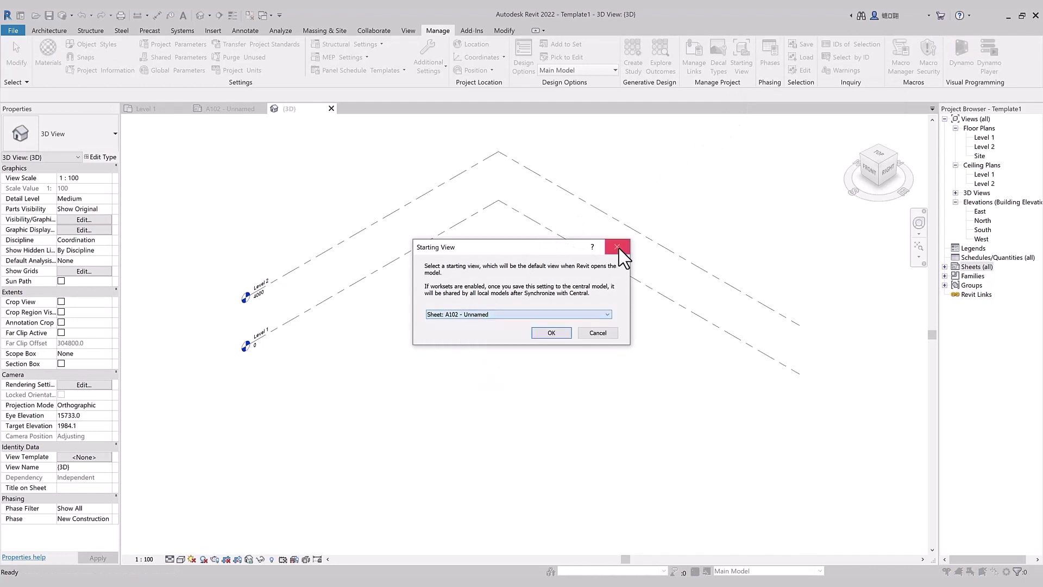
left_click(552, 333)
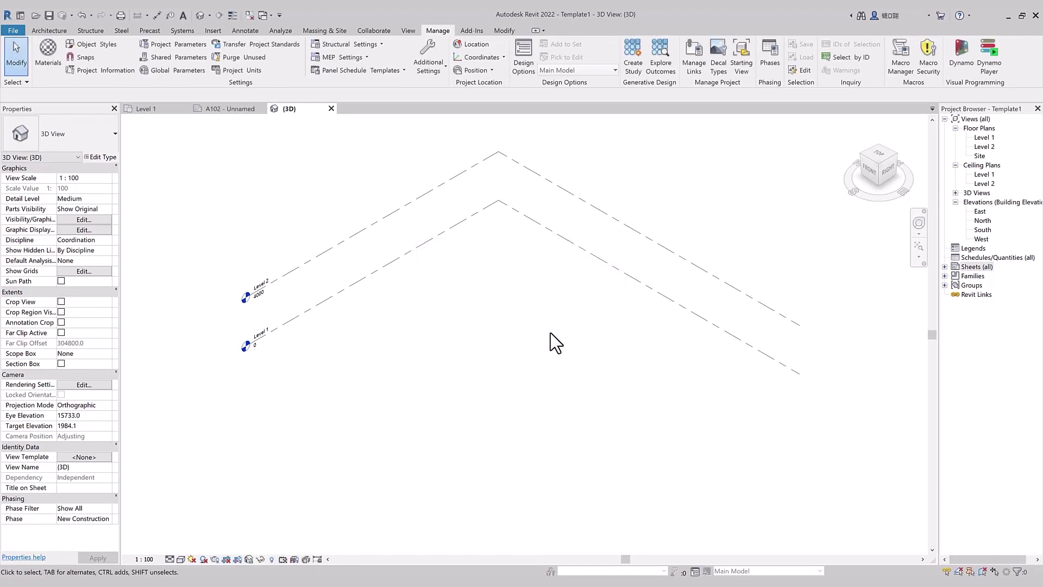
left_click(330, 109)
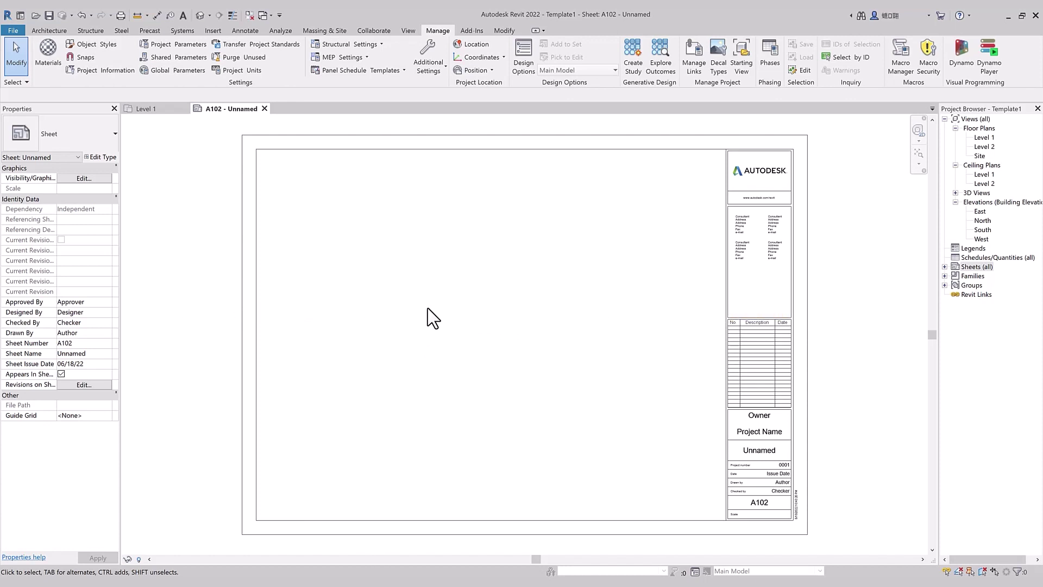
Step: Save the project as template Template.rte in Desktop\04-Advance Revit Template\01-Project
left_click(16, 31)
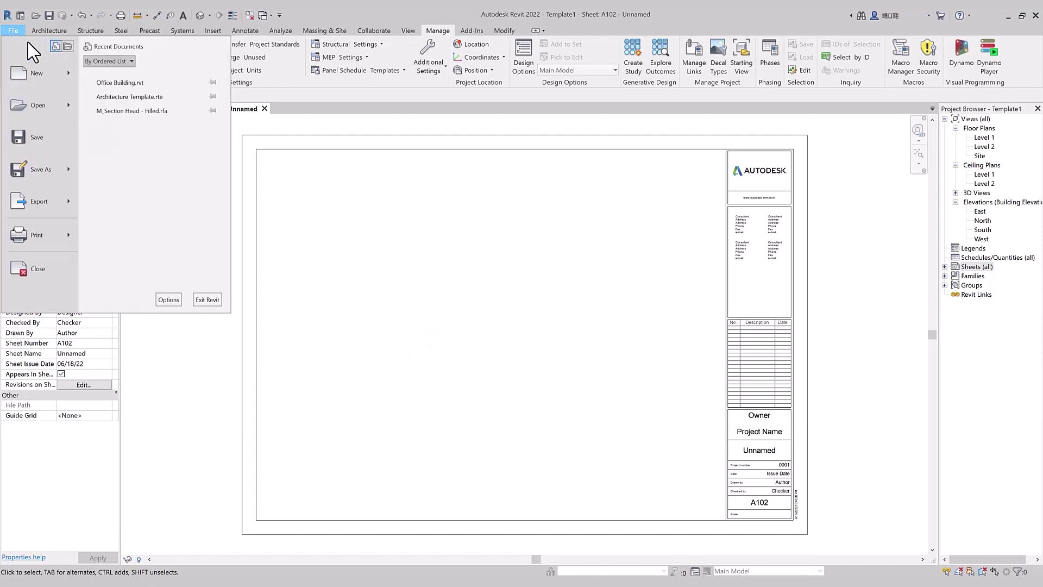
mouse_move(55, 168)
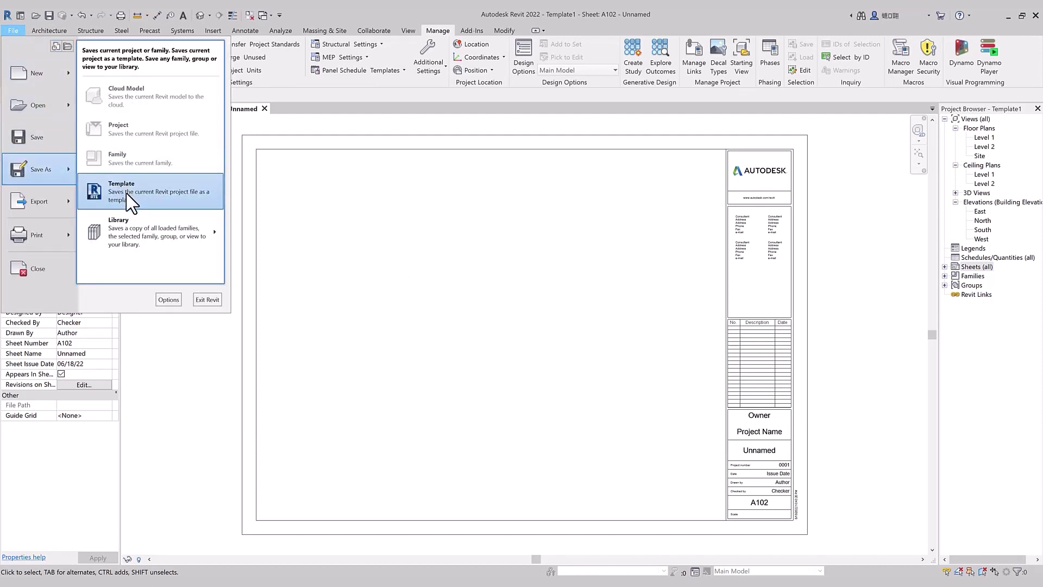
left_click(121, 188)
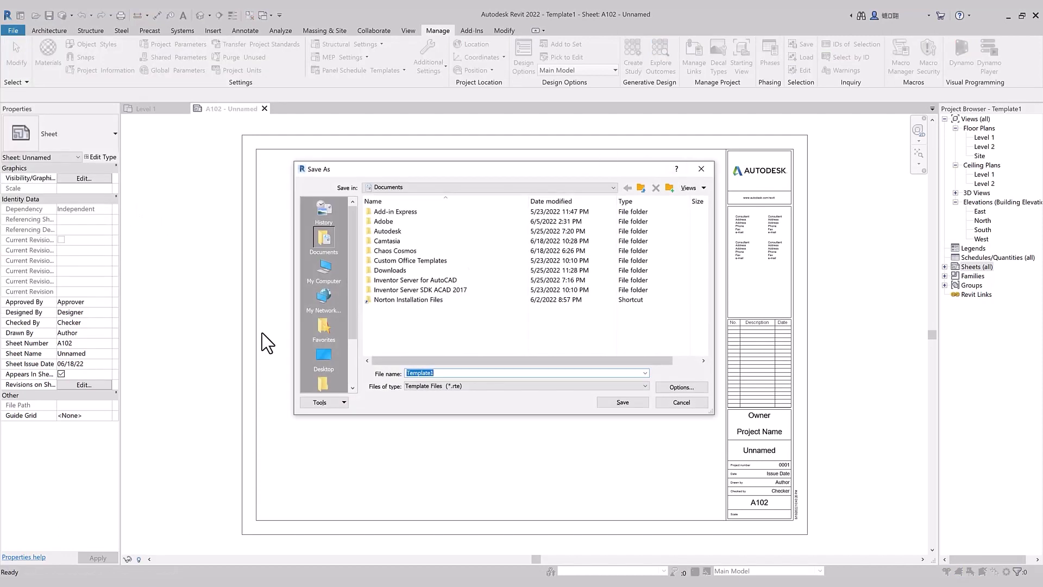
left_click(326, 359)
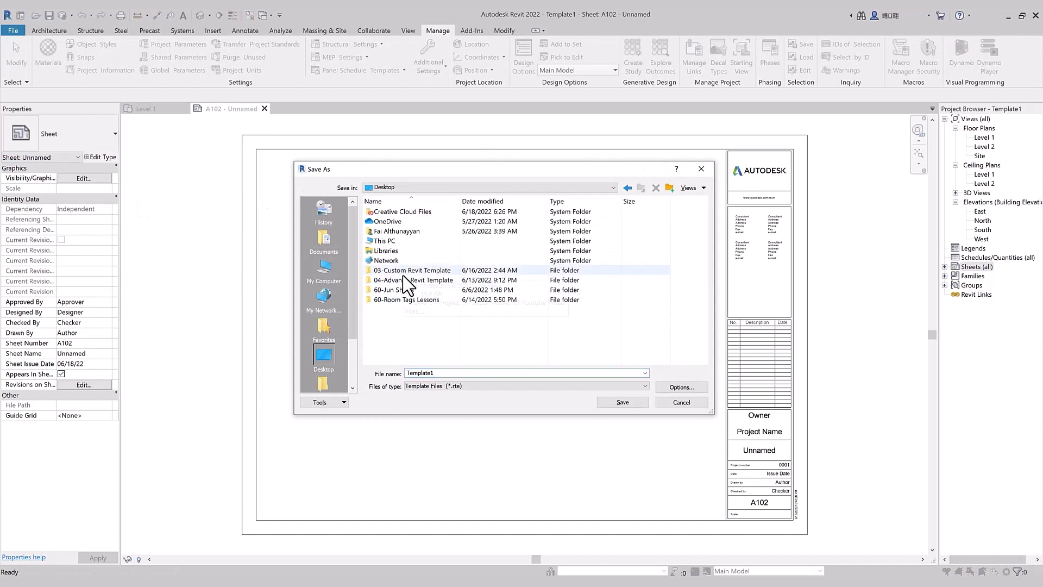
double_click(403, 280)
double_click(396, 211)
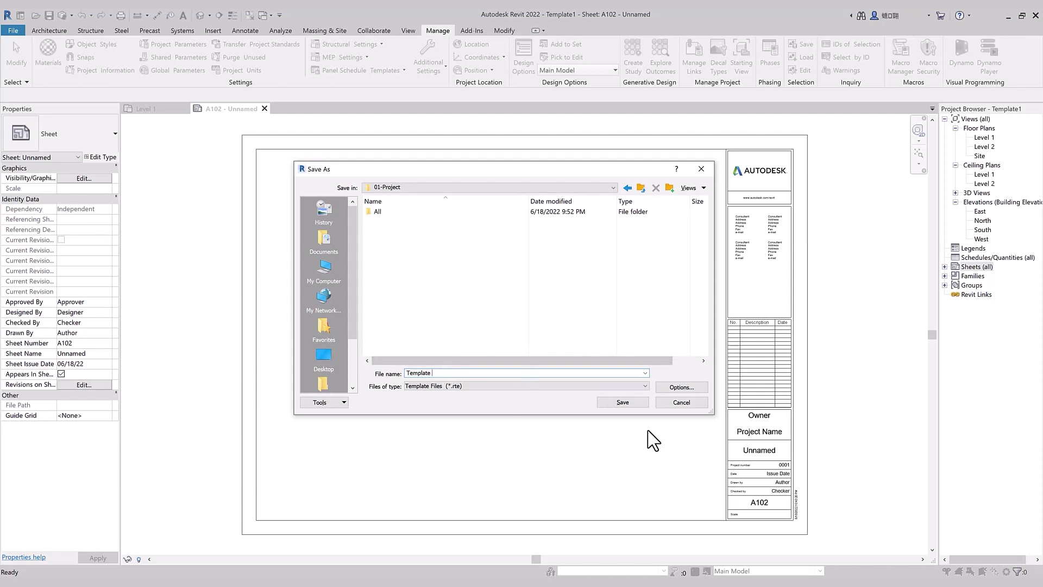
left_click(624, 401)
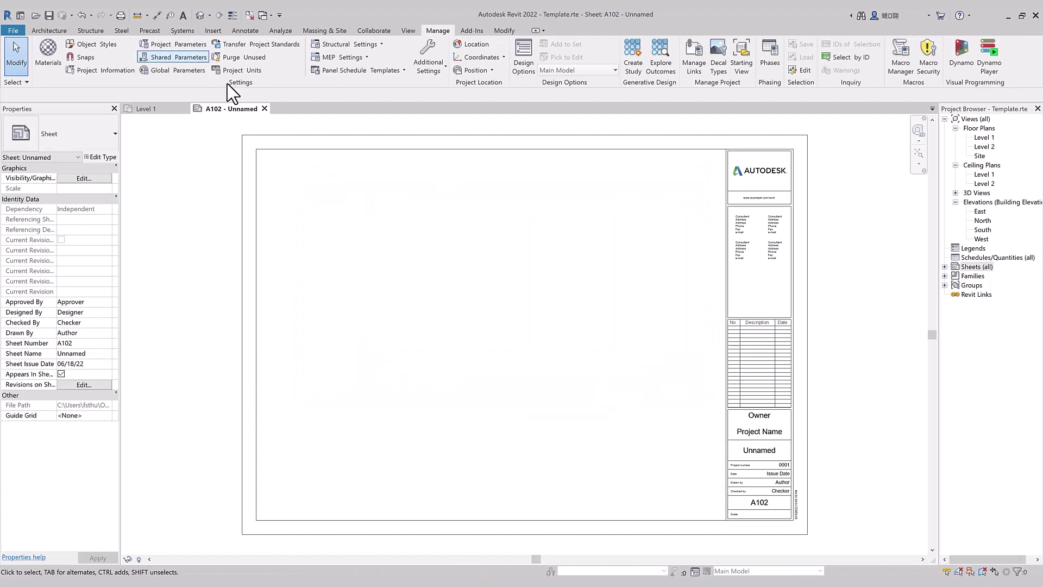
Step: Close the A102 sheet and Level 1 plan views and return to Home
left_click(264, 108)
left_click(185, 109)
key("ctrl+d")
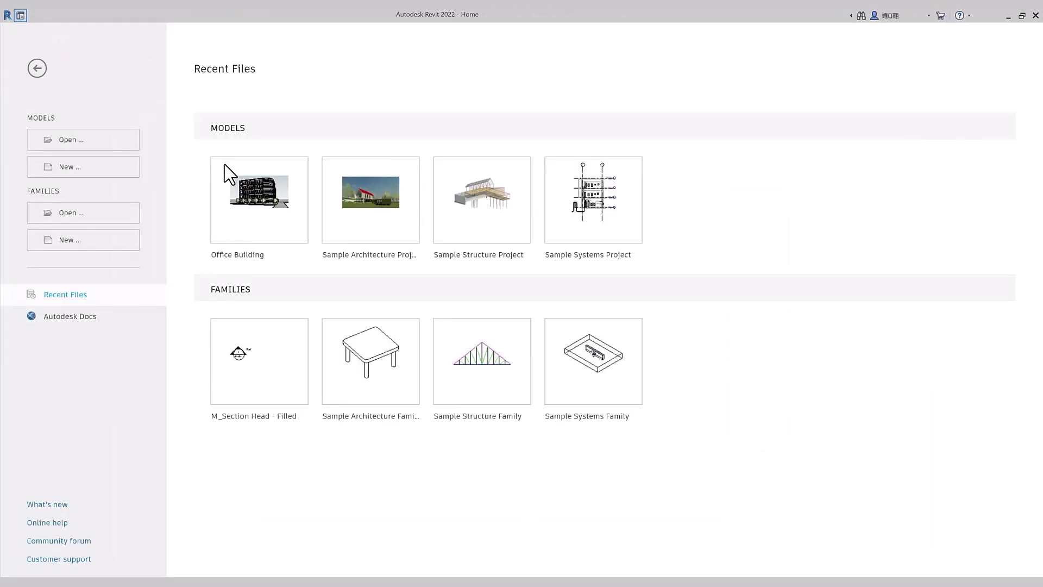
Step: Create a new project from Desktop\04-Advance Revit Template\01-Project\Template.rte
left_click(61, 170)
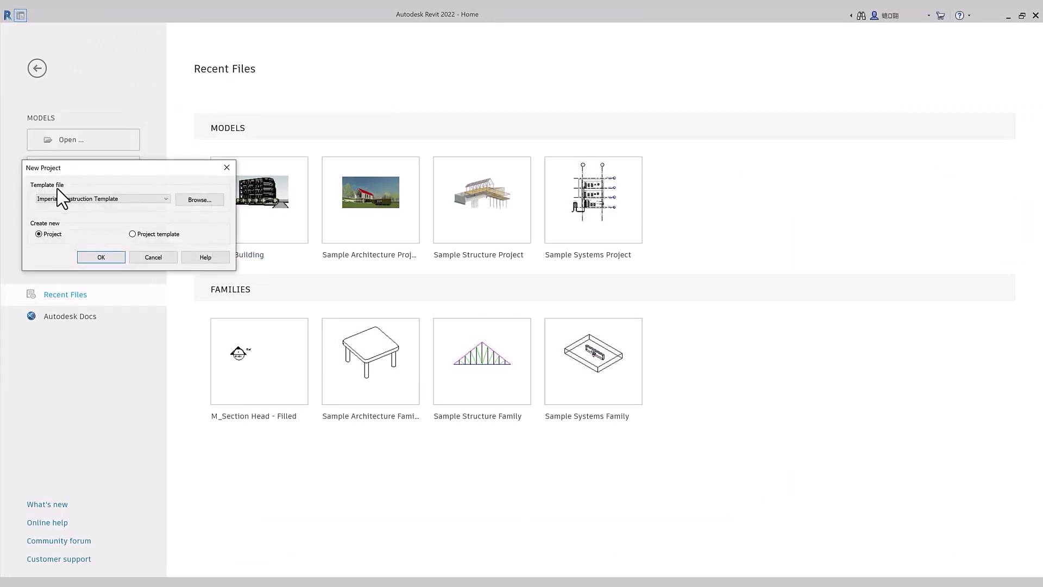
left_click(165, 199)
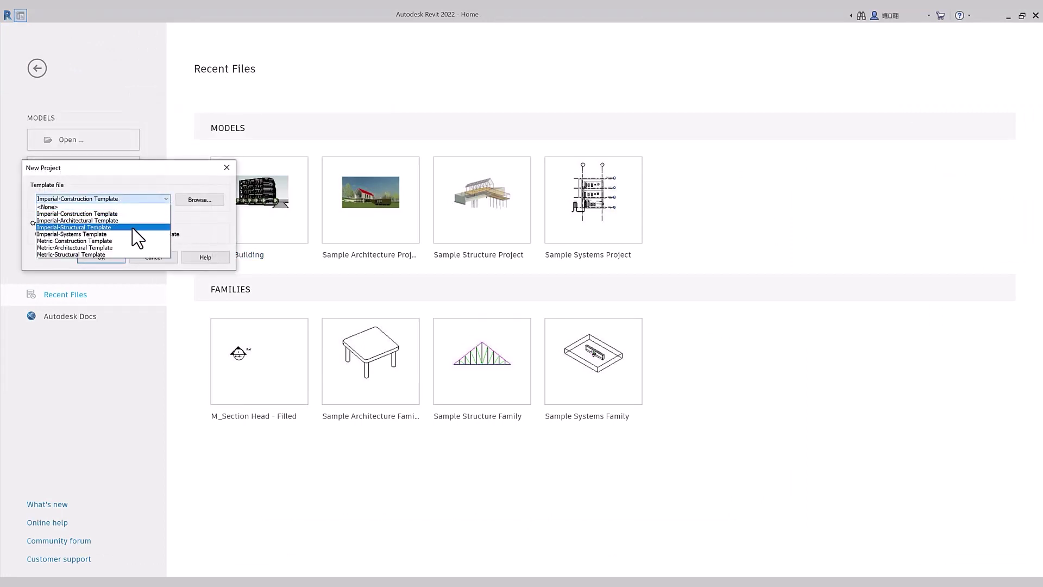
left_click(218, 211)
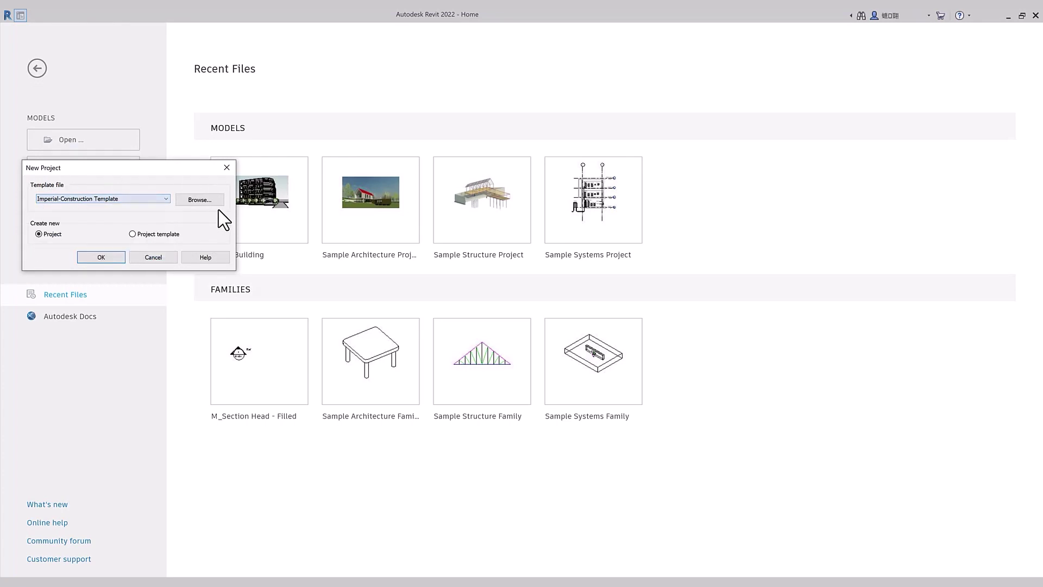
left_click(205, 201)
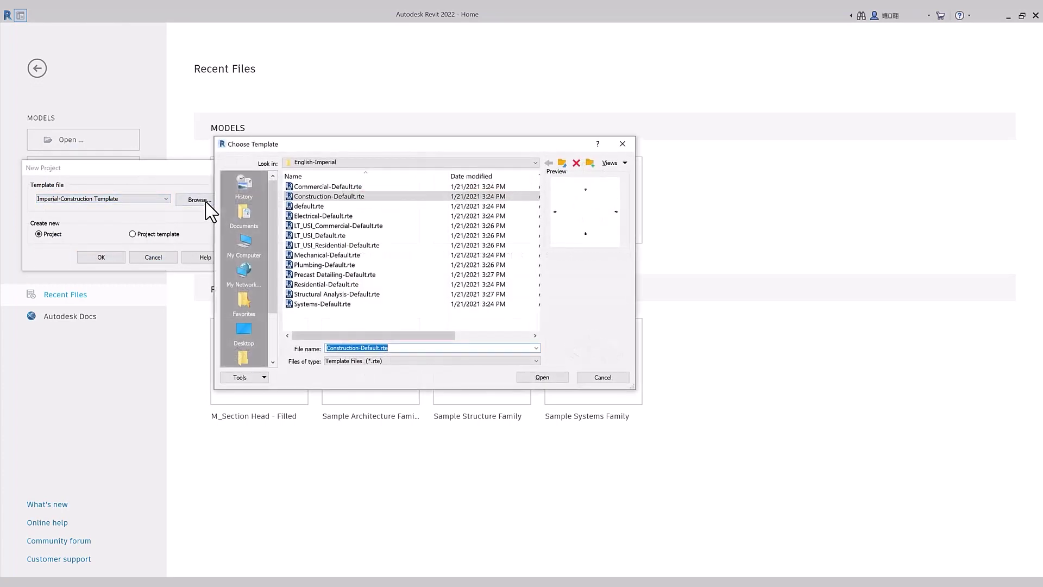
left_click(240, 334)
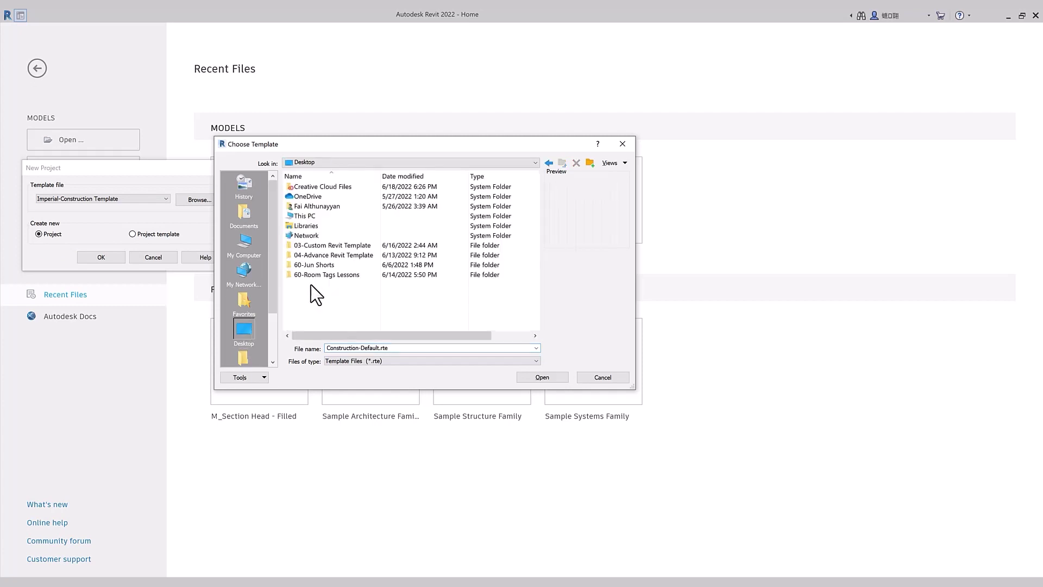
double_click(326, 255)
double_click(317, 187)
left_click(315, 196)
left_click(549, 377)
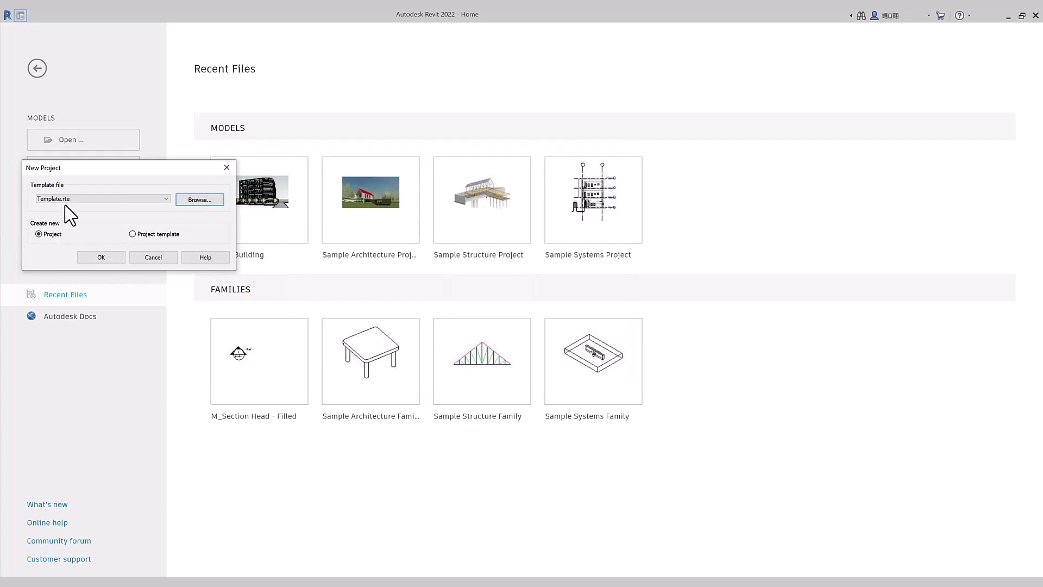
left_click(106, 260)
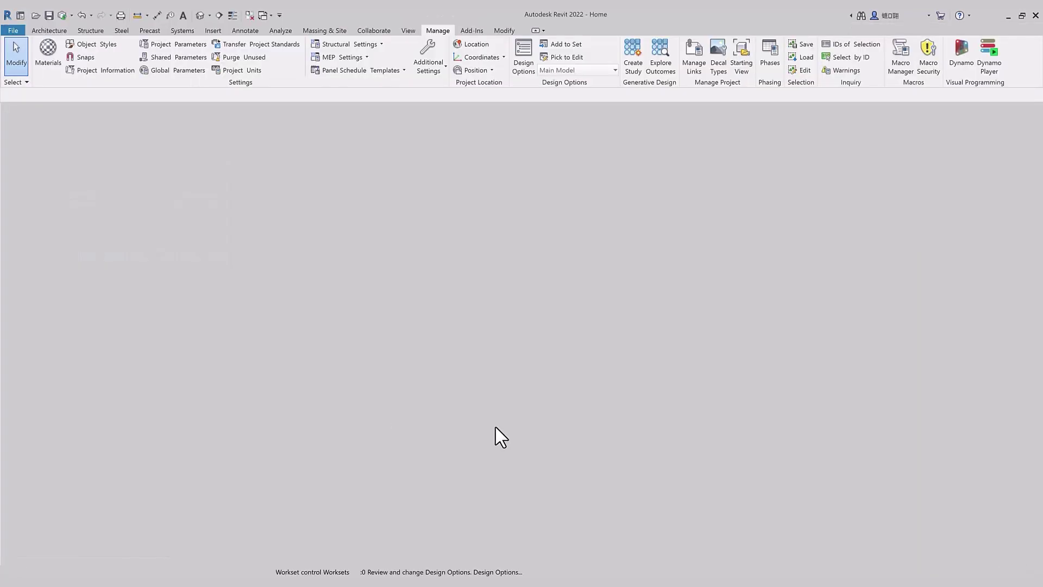